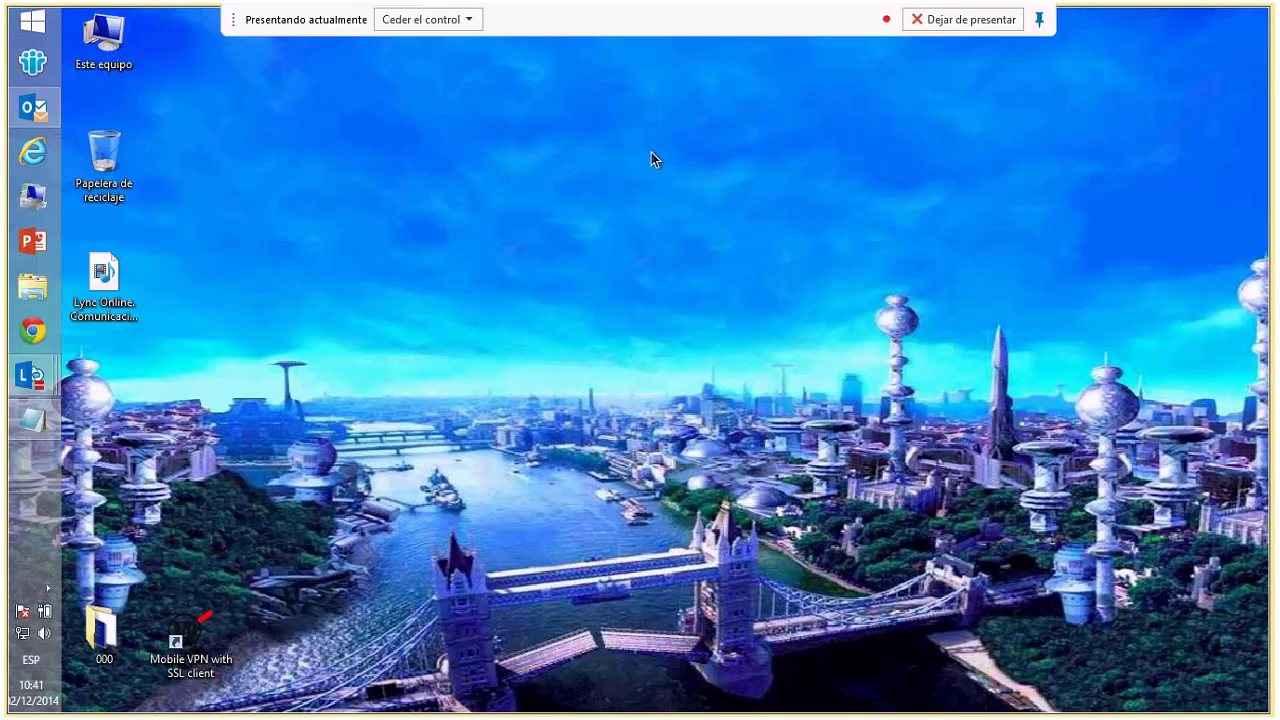
- Keep control of the shared desktop without handing it over, and bring up the Outlook inbox
{"action": "left_click", "coordinate": [450, 24]}
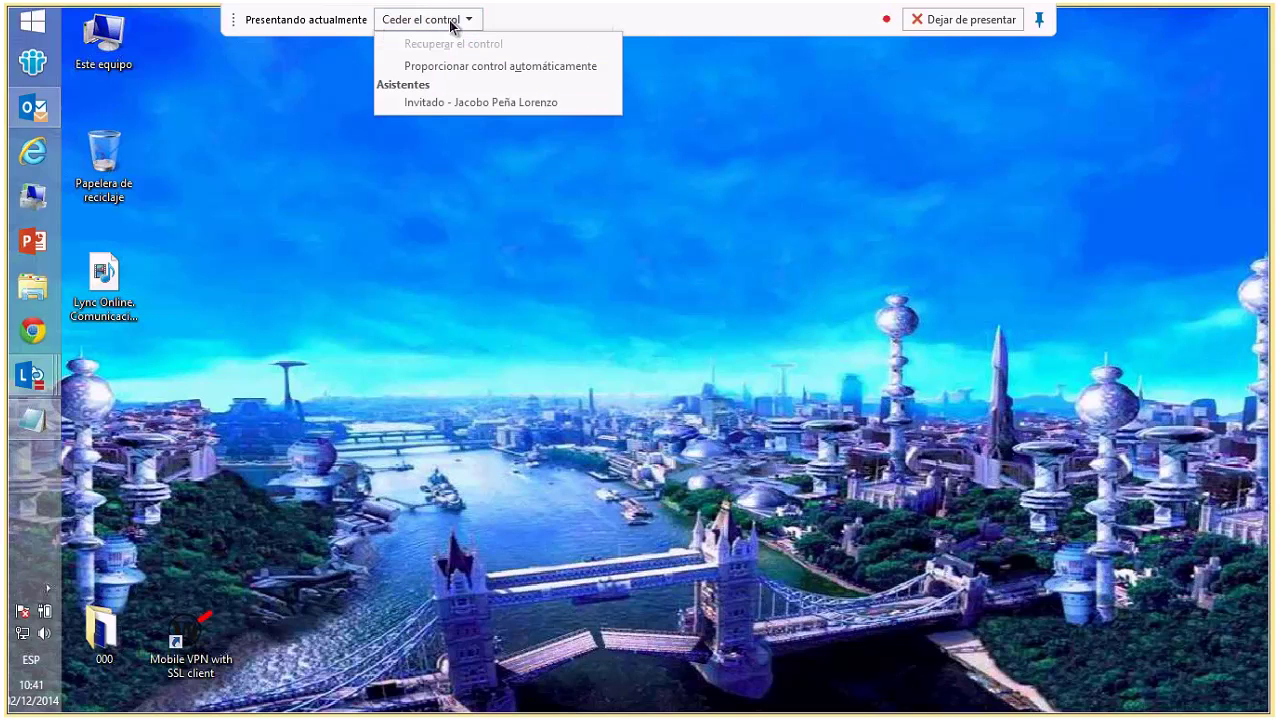
{"action": "left_click", "coordinate": [435, 105]}
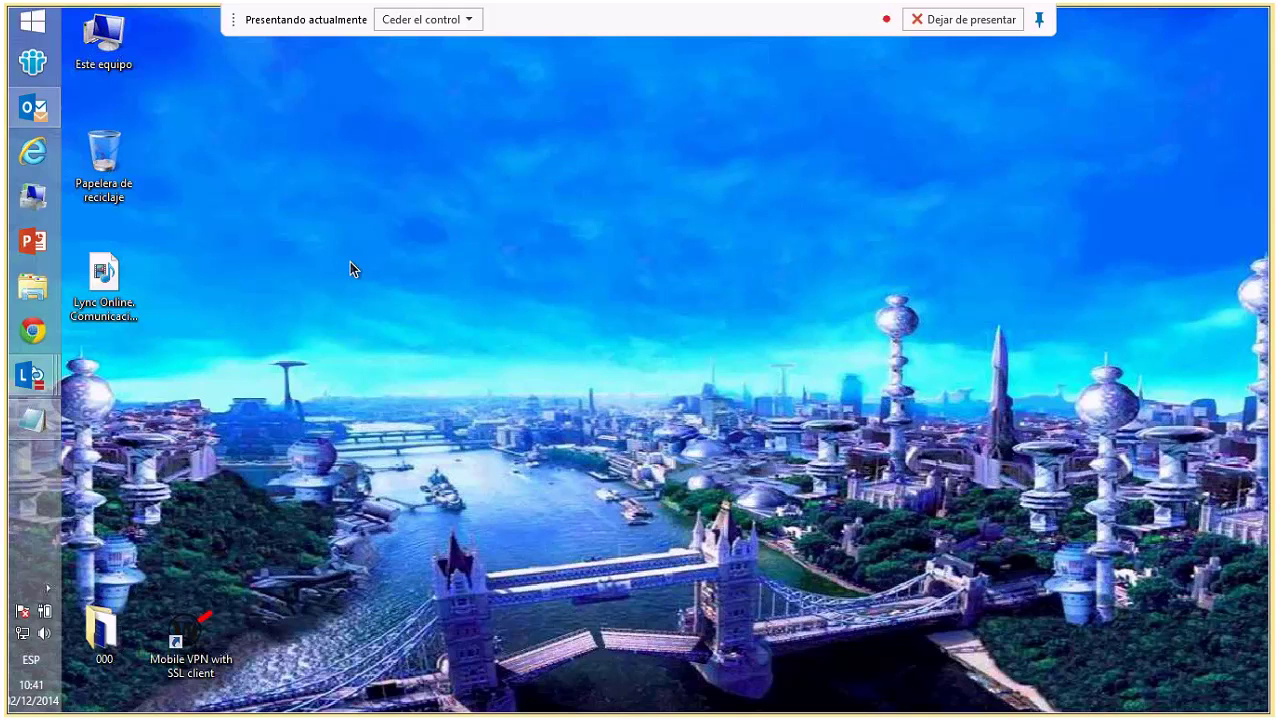
{"action": "left_click", "coordinate": [33, 107]}
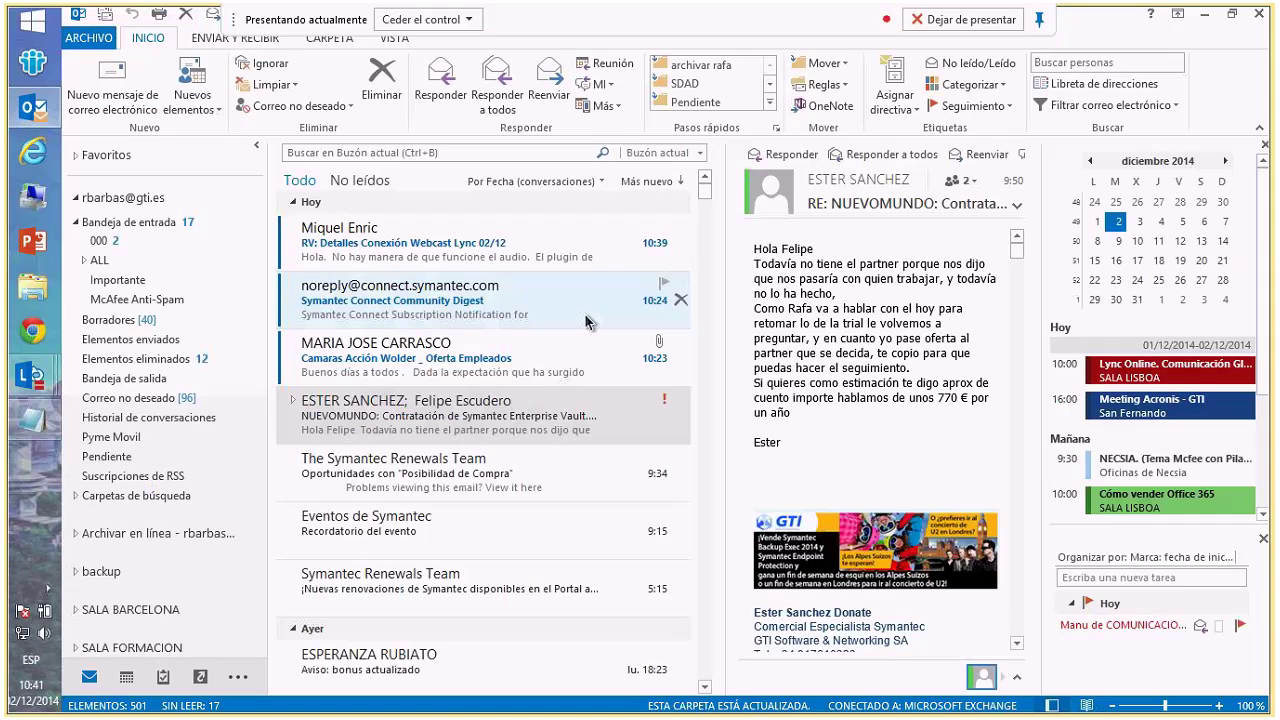
- Open a couple of trial new-message drafts and discard them
{"action": "key", "text": "ctrl+n"}
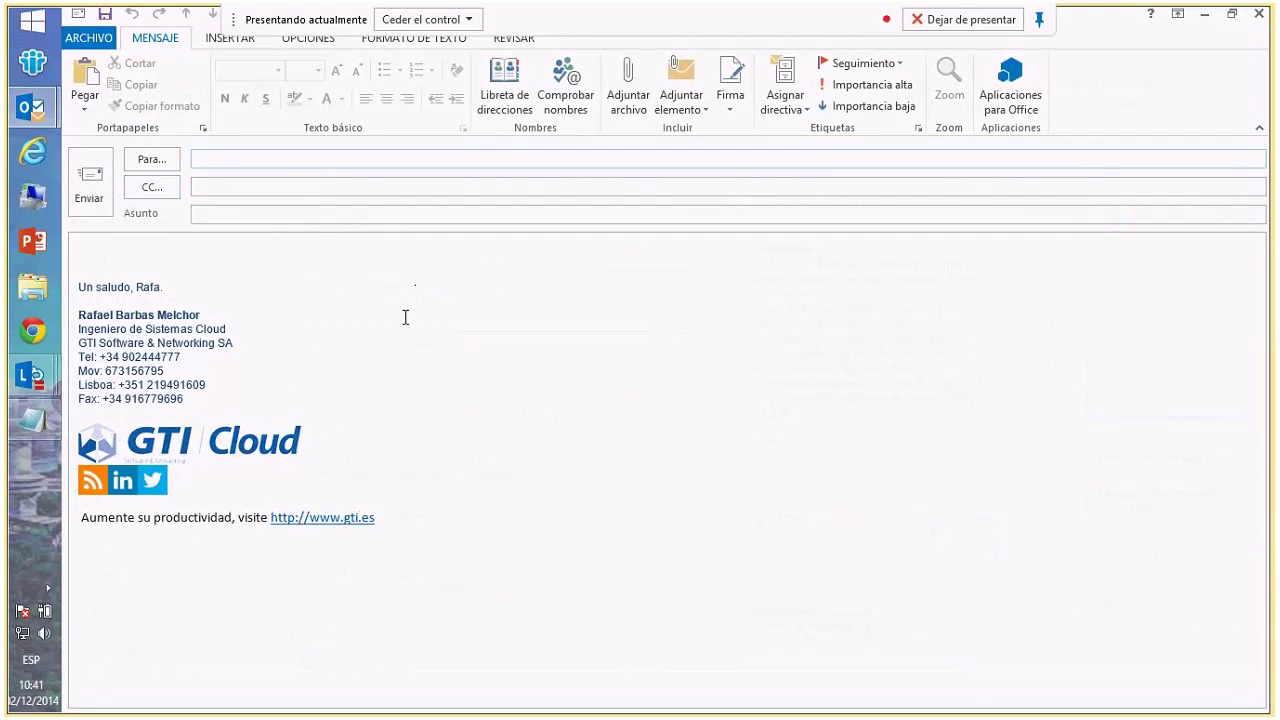
{"action": "left_click", "coordinate": [163, 251]}
{"action": "left_click", "coordinate": [237, 209]}
{"action": "left_click", "coordinate": [1204, 14]}
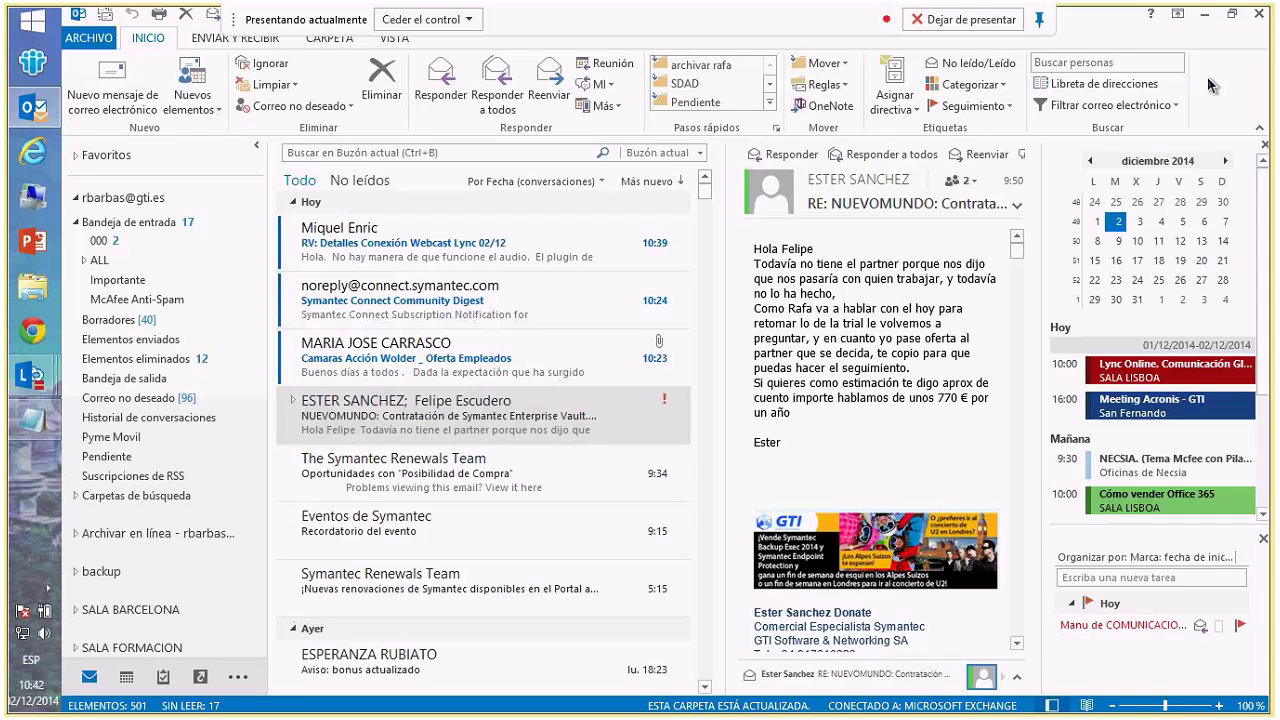
{"action": "left_click", "coordinate": [112, 85]}
{"action": "key", "text": "Escape"}
- Start a fresh message and address it to the suggested colleague by typing 'rebe'
{"action": "key", "text": "ctrl+n"}
{"action": "type", "text": "rebe"}
{"action": "left_click", "coordinate": [263, 195]}
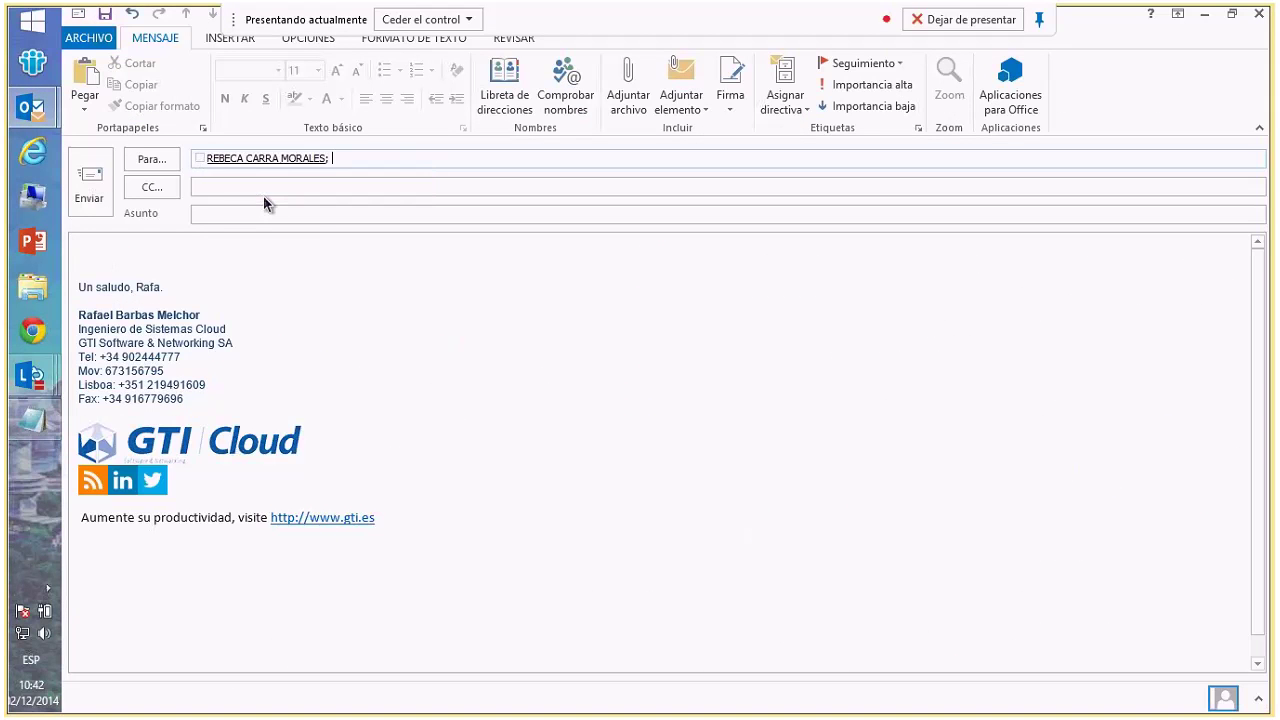
{"action": "mouse_move", "coordinate": [264, 160]}
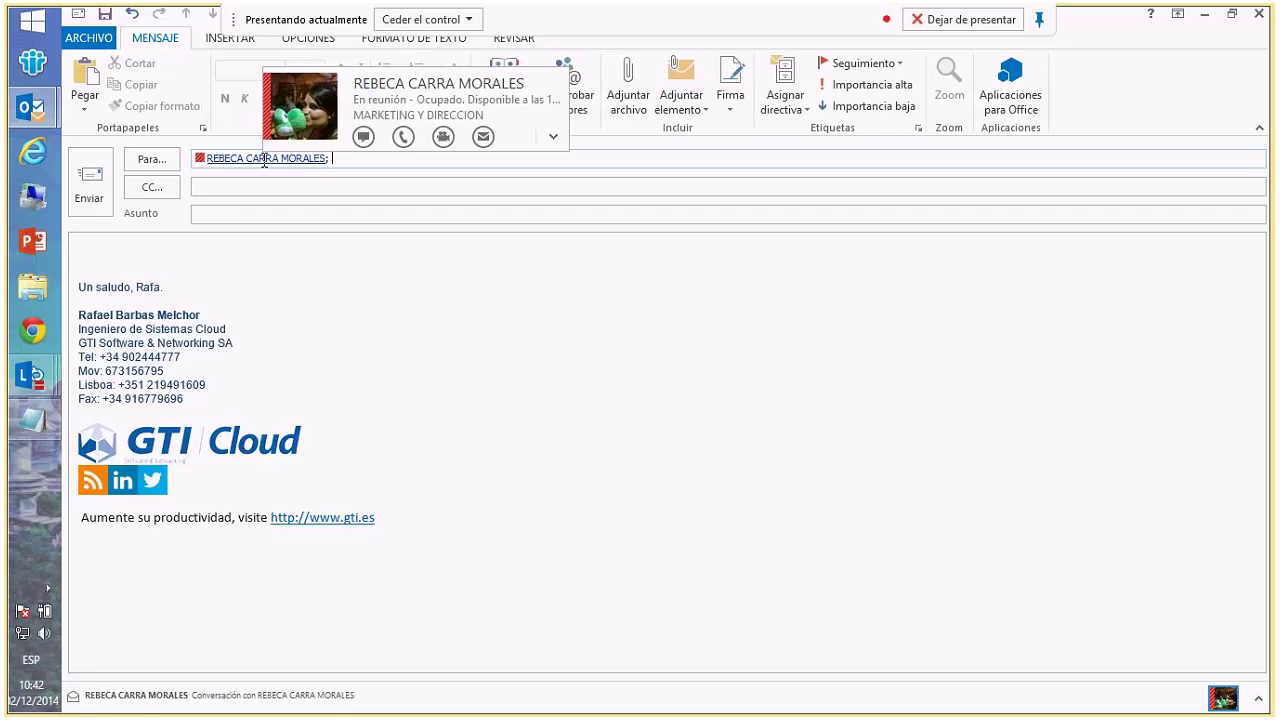
- Browse the recipient's Organización, Novedades and Pertenencia A details, then add them to contacts
{"action": "left_click", "coordinate": [552, 140]}
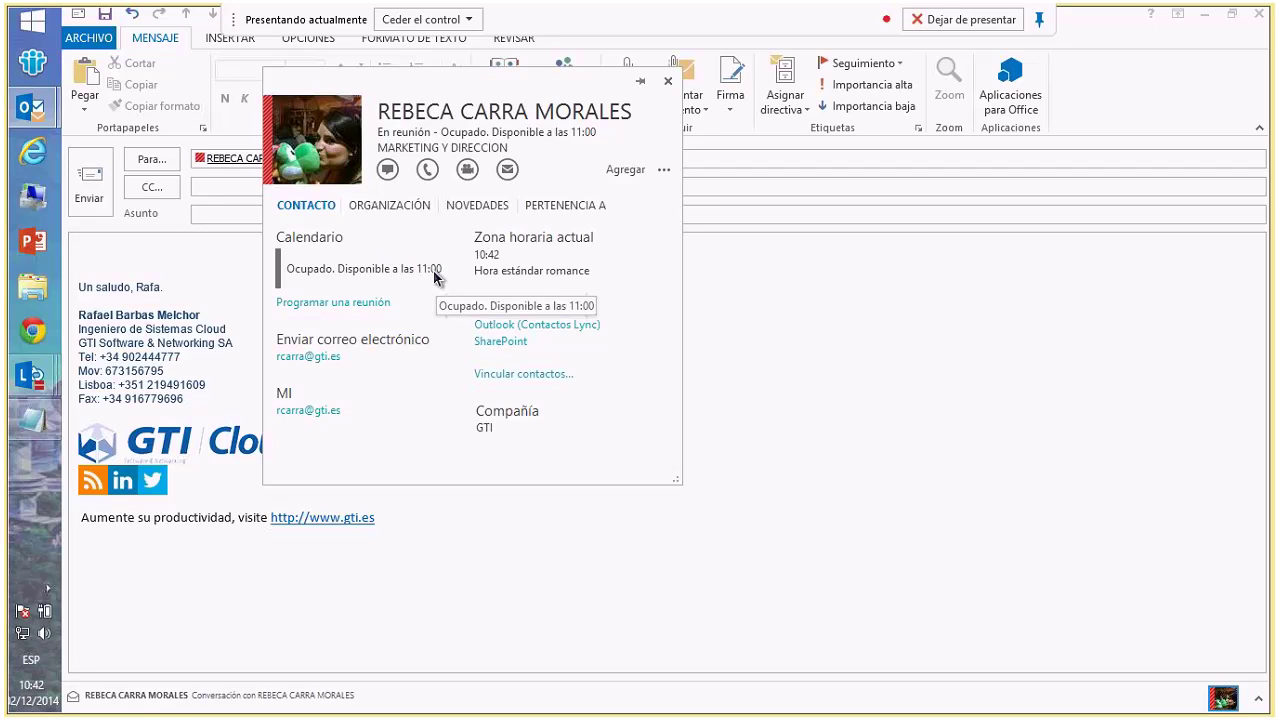
{"action": "left_click", "coordinate": [392, 206]}
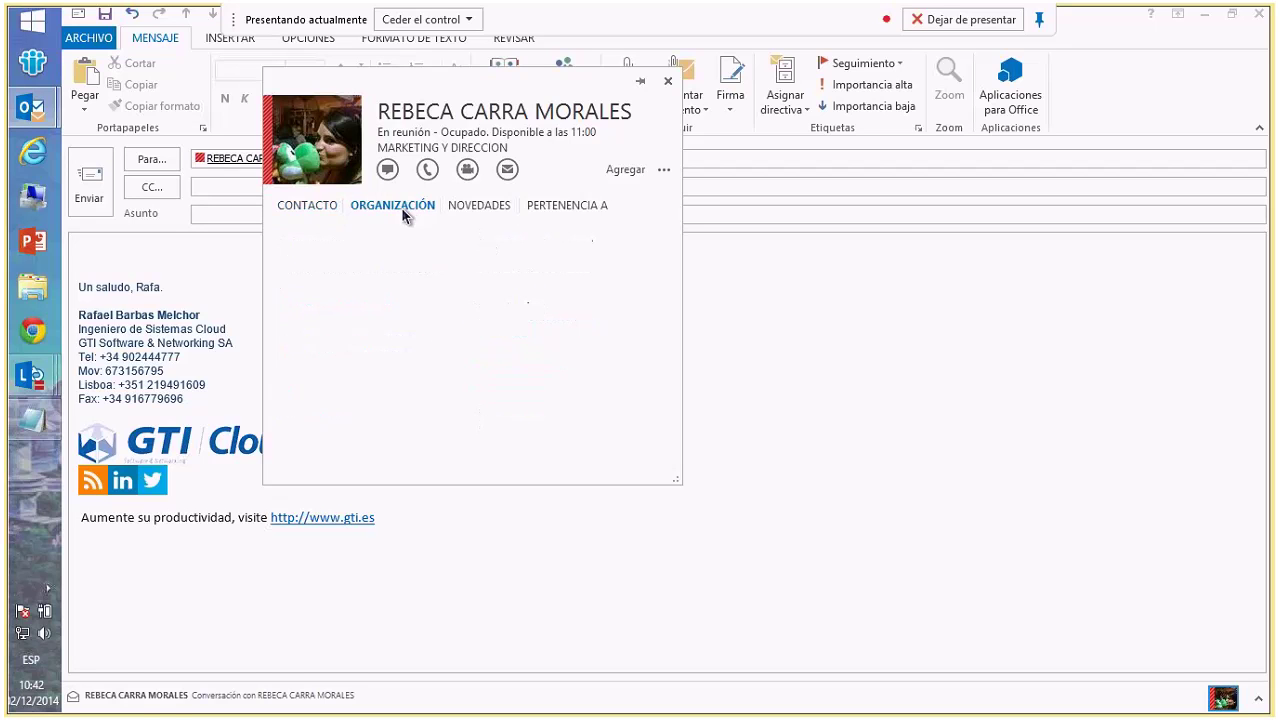
{"action": "left_click", "coordinate": [488, 205]}
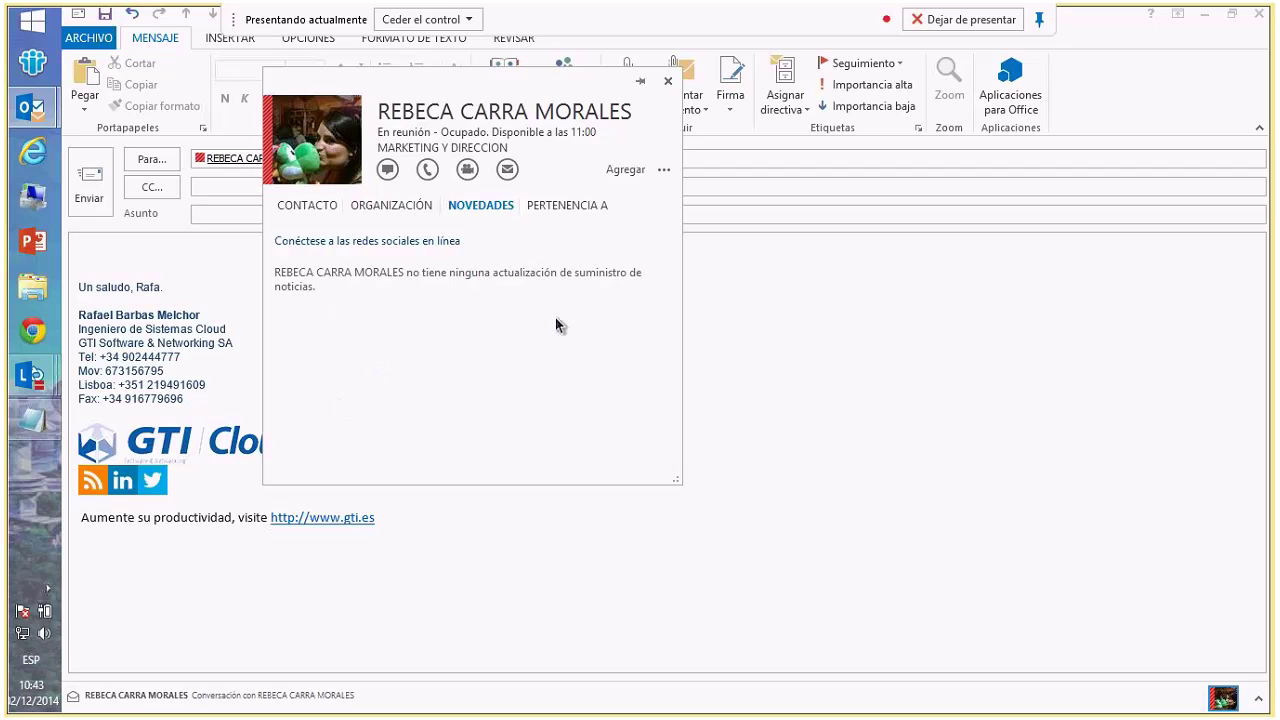
{"action": "left_click", "coordinate": [575, 206]}
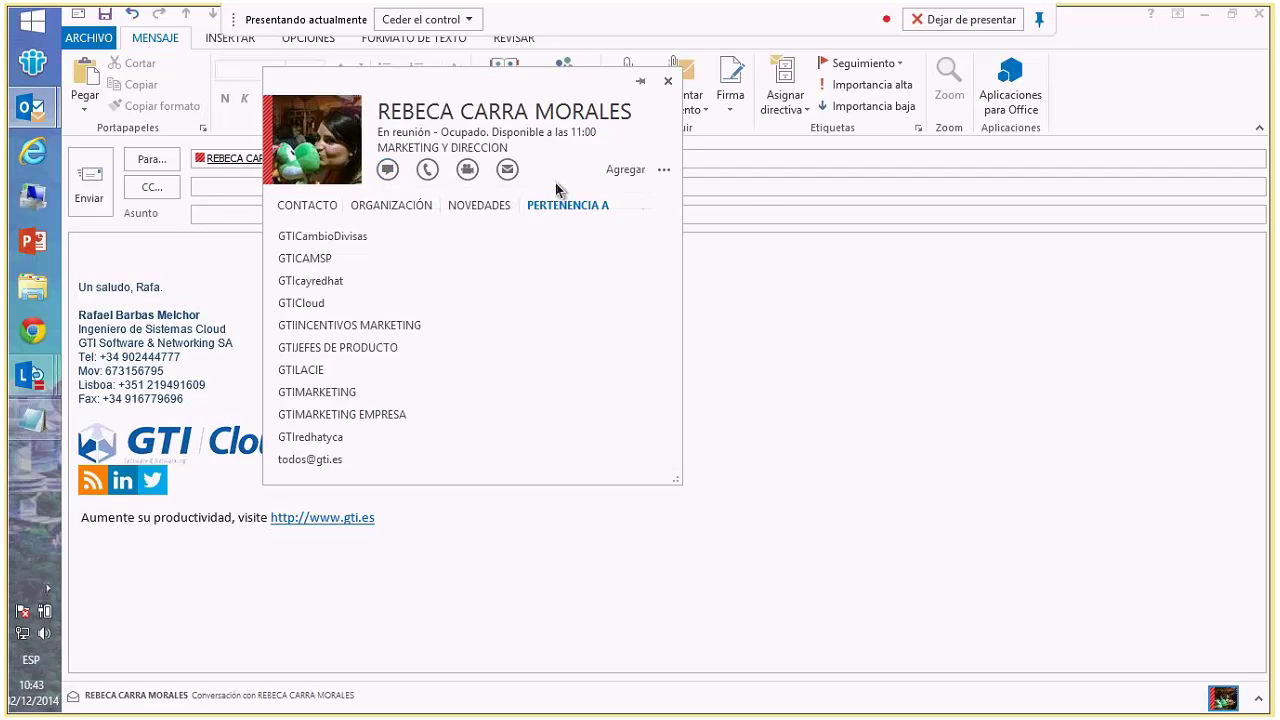
{"action": "left_click", "coordinate": [622, 170]}
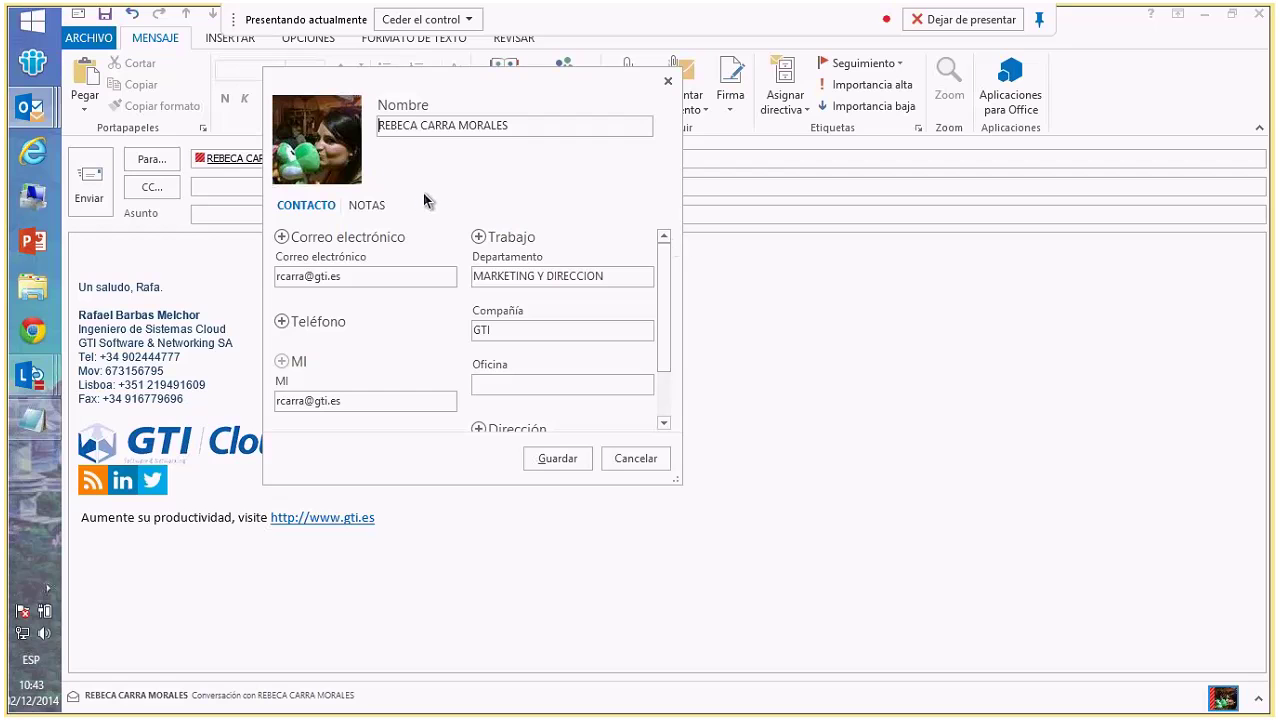
- Add work and mobile phone fields and a work address to the contact form, then cancel unsaved
{"action": "left_click", "coordinate": [284, 325]}
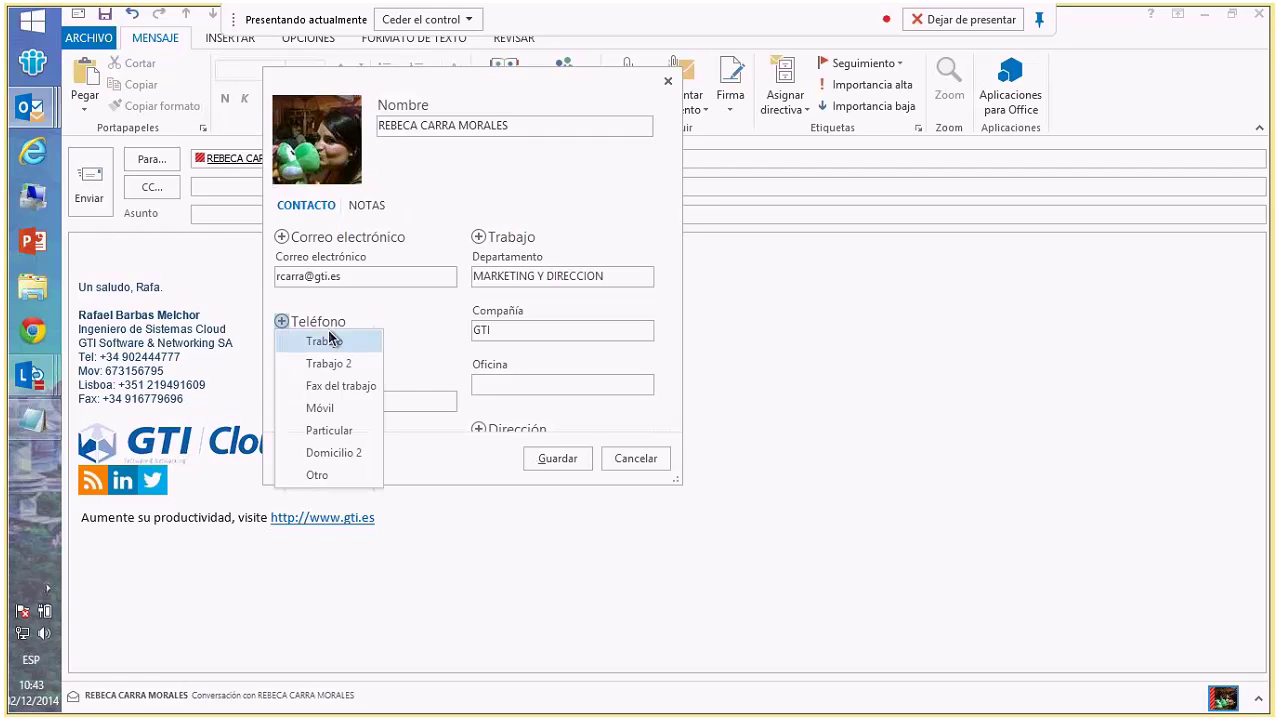
{"action": "left_click", "coordinate": [322, 342]}
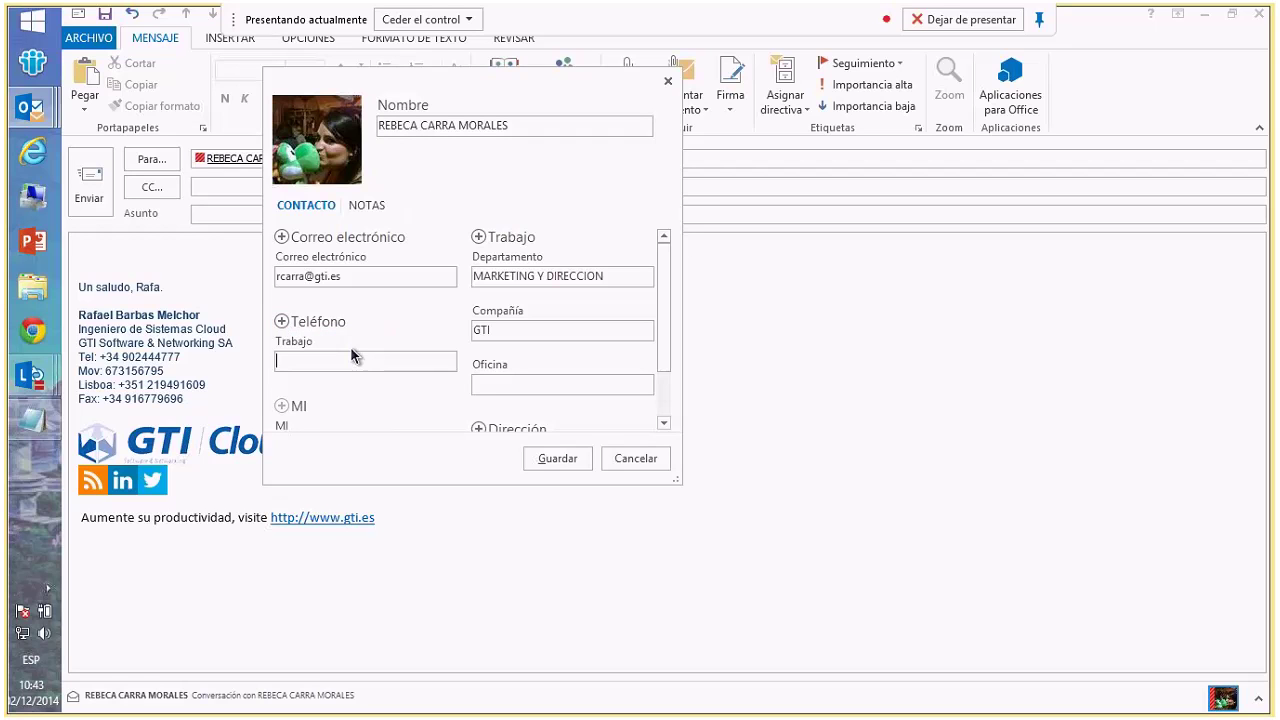
{"action": "left_click", "coordinate": [282, 321]}
{"action": "left_click", "coordinate": [308, 384]}
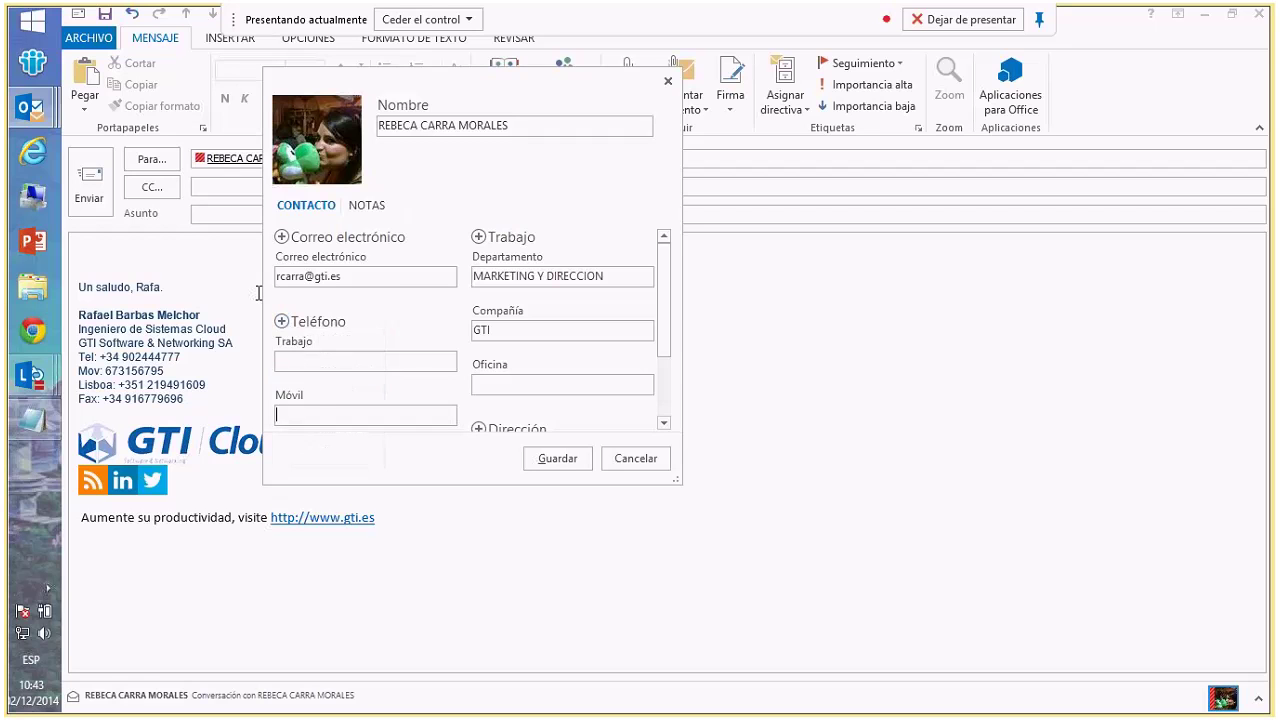
{"action": "scroll", "coordinate": [668, 388], "scroll_direction": "down", "scroll_amount": 2}
{"action": "left_click", "coordinate": [479, 328]}
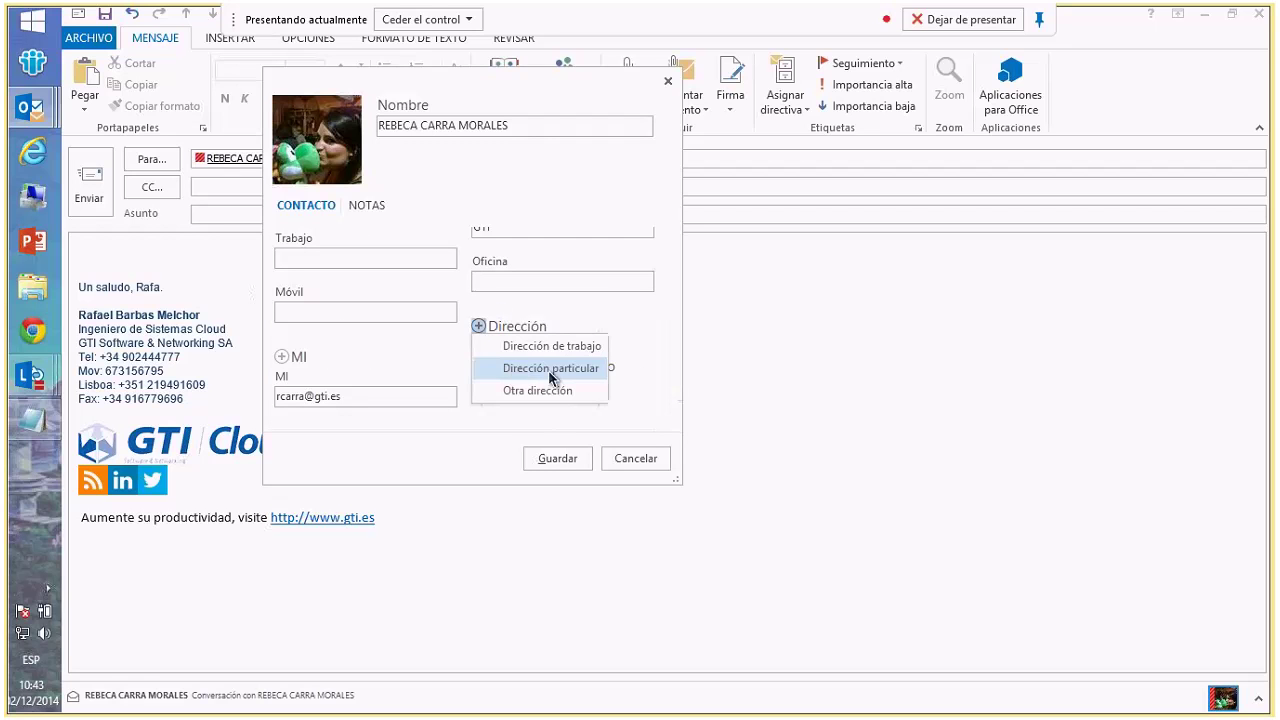
{"action": "left_click", "coordinate": [551, 350]}
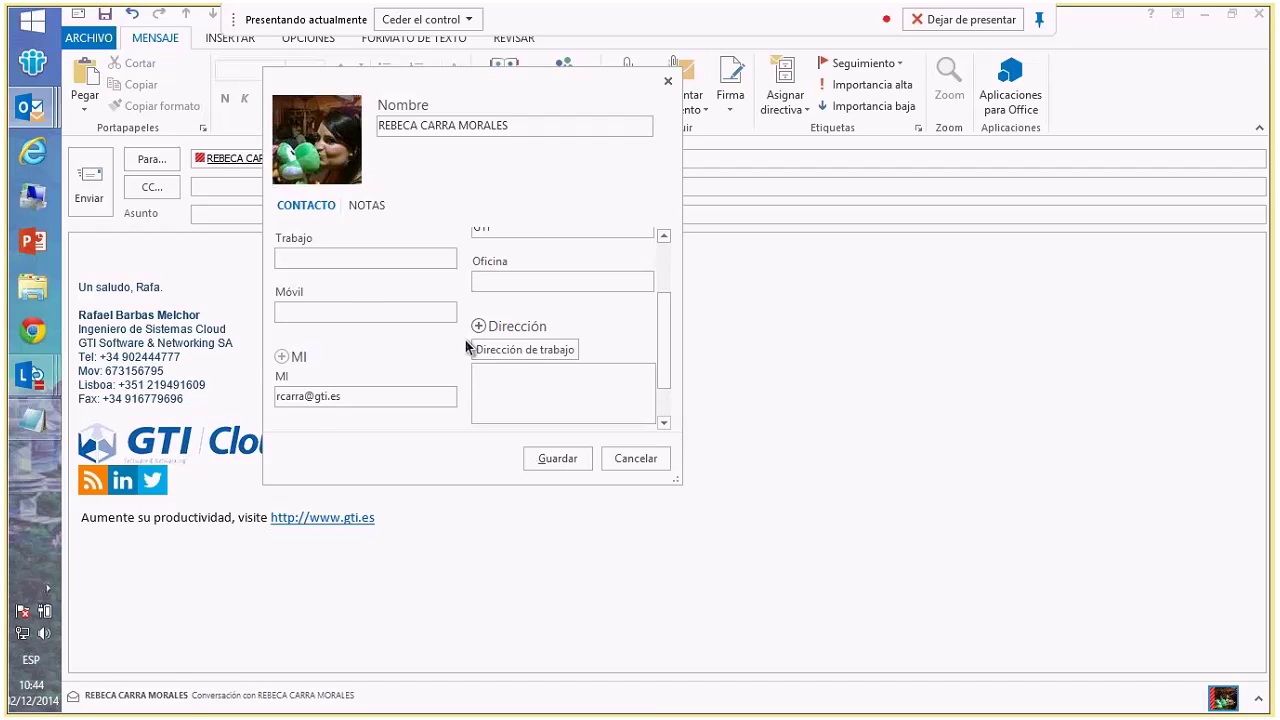
{"action": "left_click", "coordinate": [646, 461]}
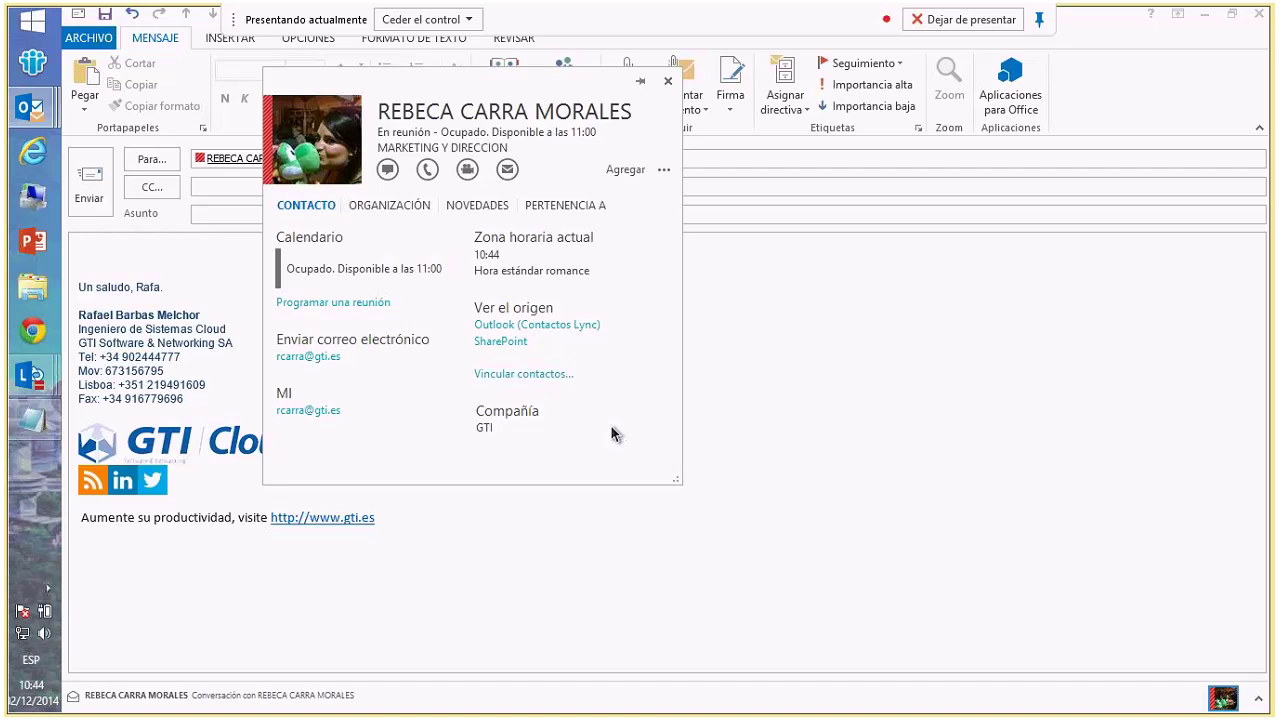
- Start an IM with the recipient and send a greeting and 'Es una prueba para la web x'
{"action": "left_click", "coordinate": [391, 172]}
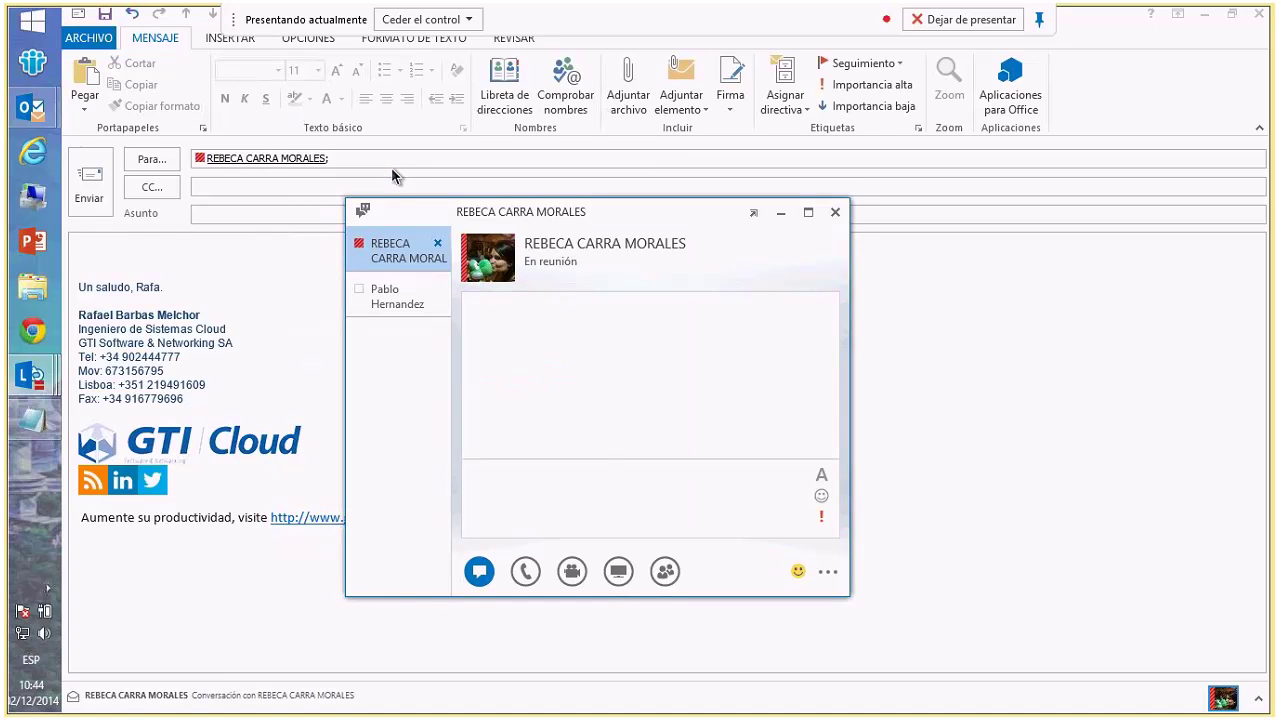
{"action": "type", "text": "Hola Rebeca"}
{"action": "key", "text": "Return"}
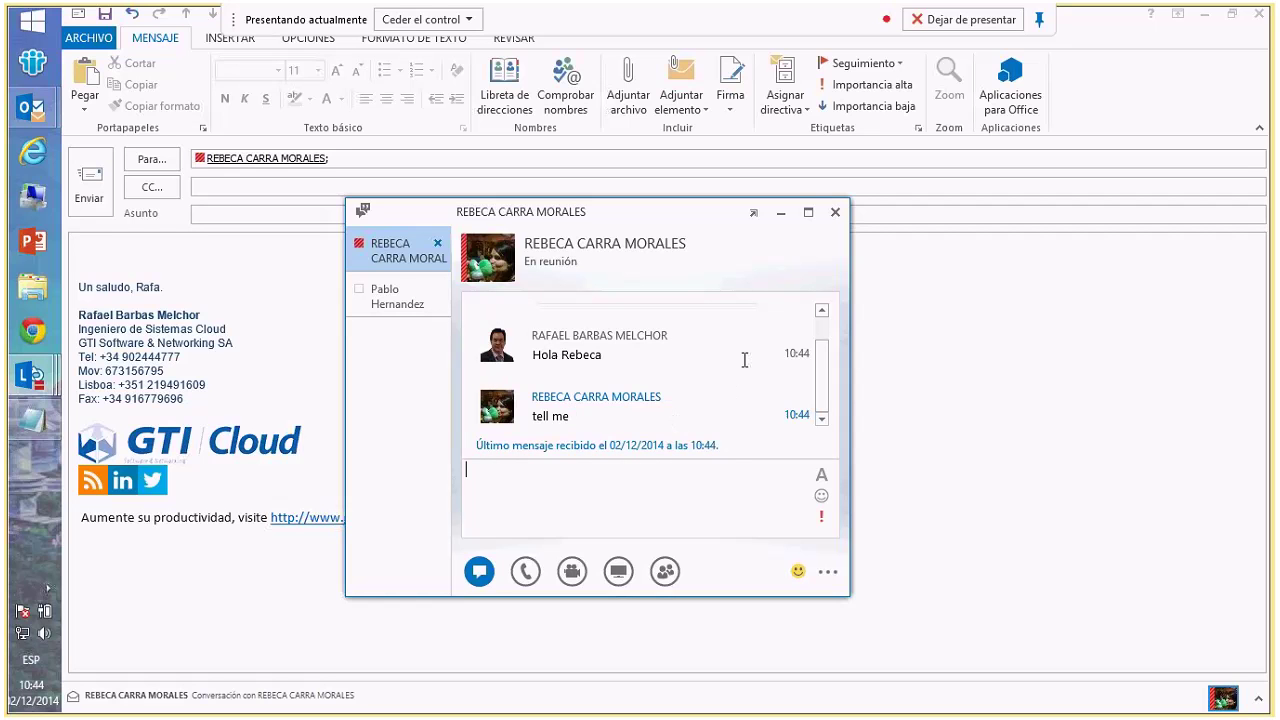
{"action": "type", "text": "Es una prueba para la "}
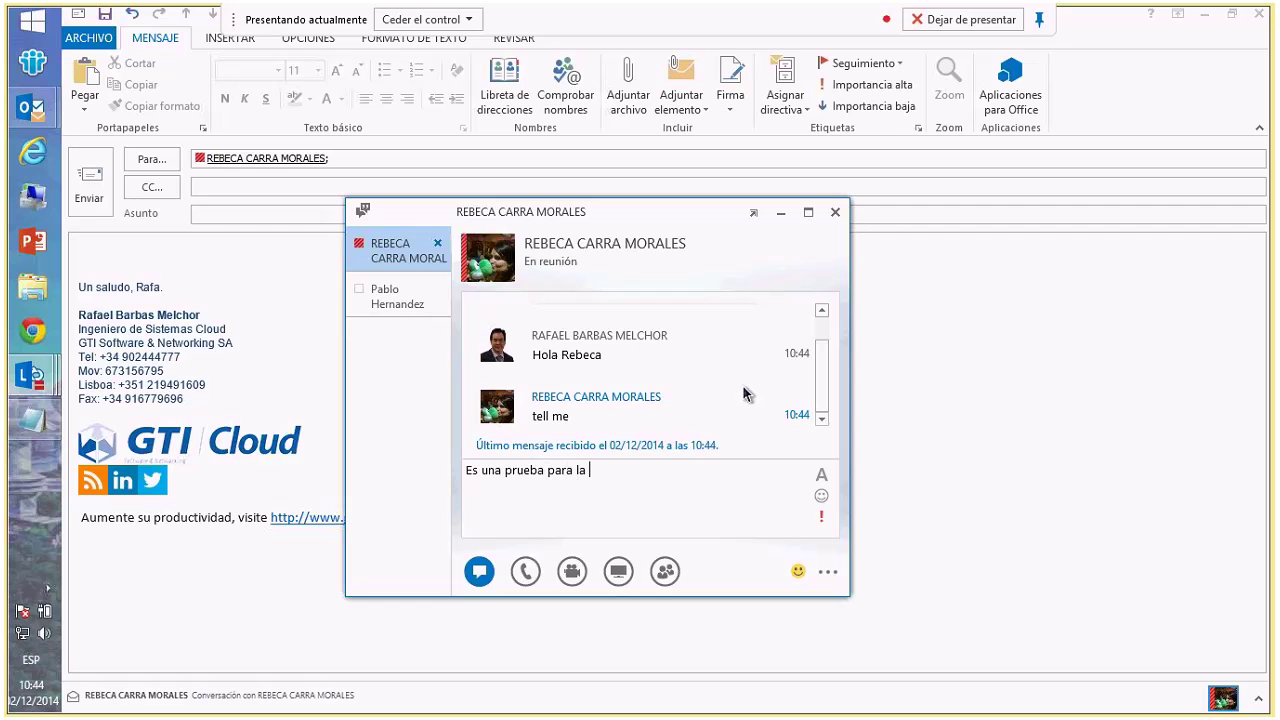
{"action": "type", "text": "web x"}
{"action": "key", "text": "Return"}
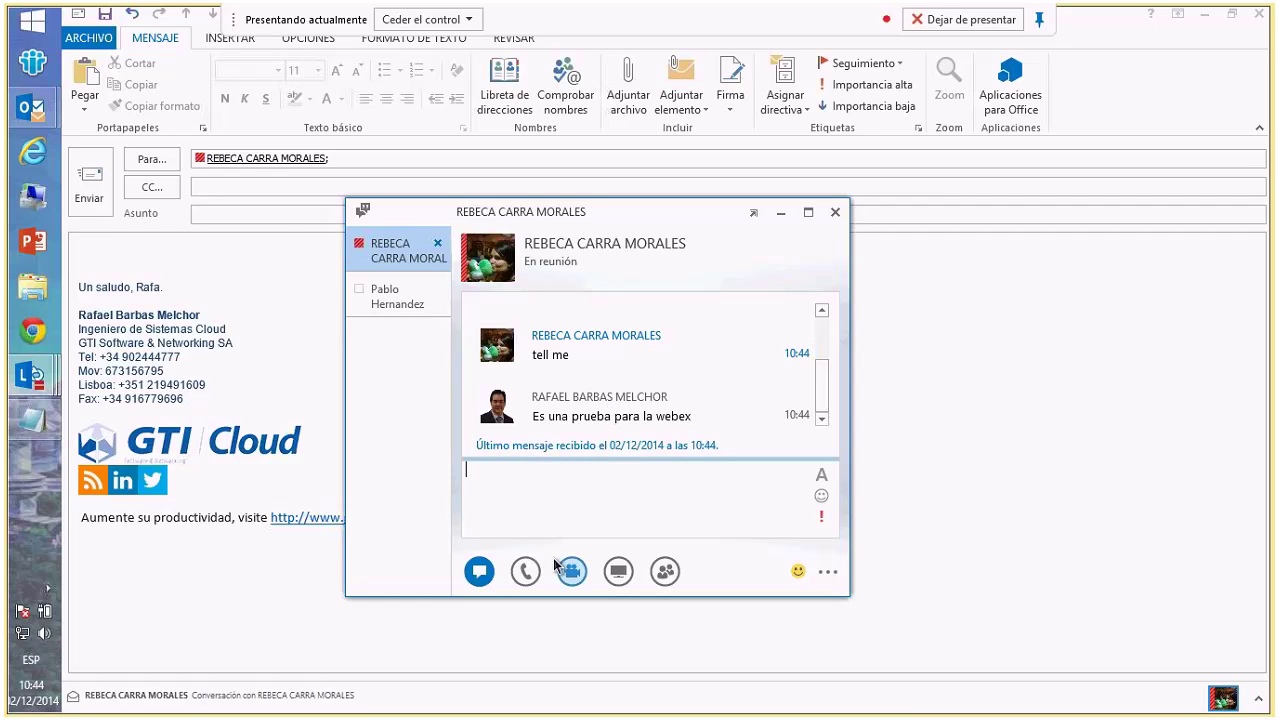
{"action": "mouse_move", "coordinate": [528, 573]}
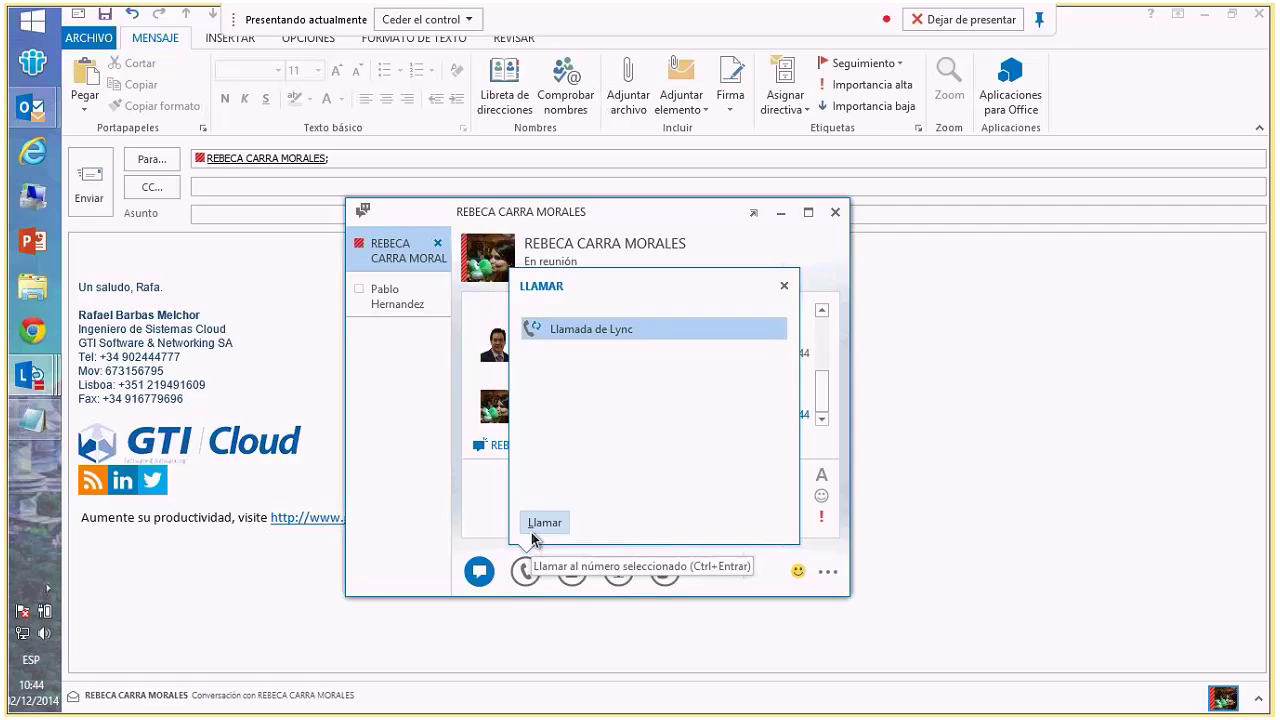
{"action": "mouse_move", "coordinate": [568, 580]}
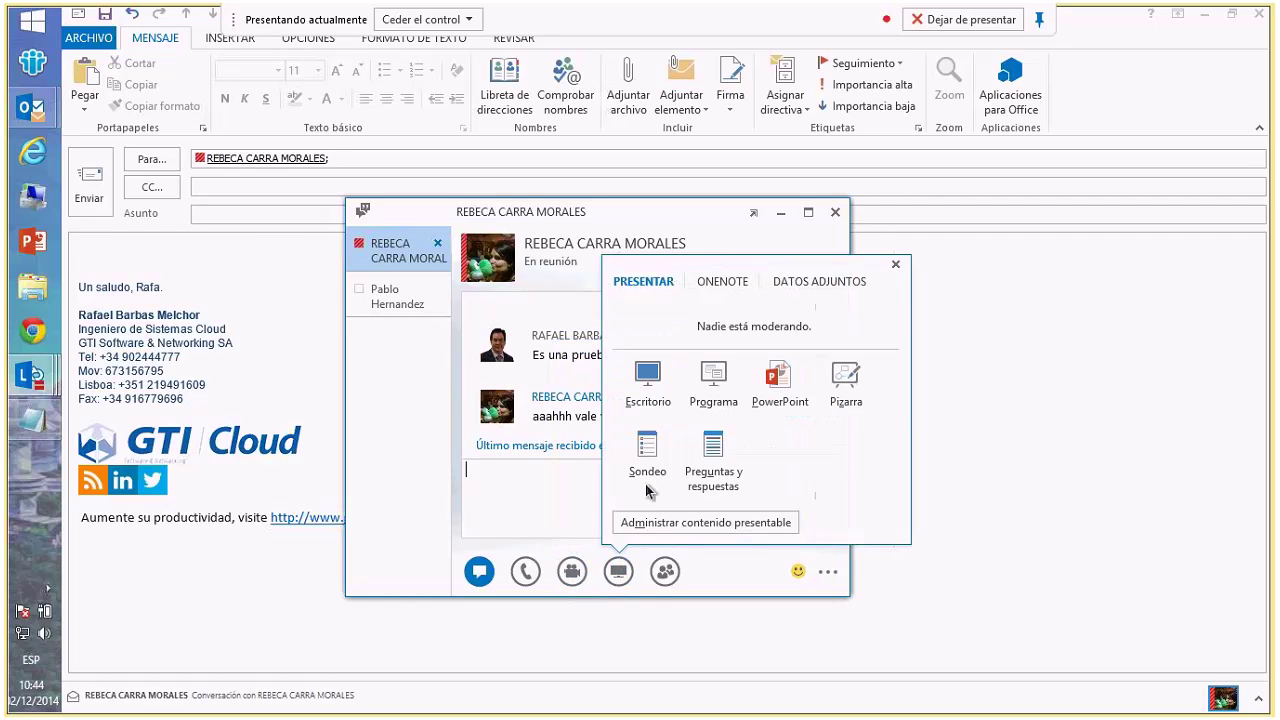
- Send Listado de puertos permitidos.docx into the conversation through Datos adjuntos > Insertar archivos
{"action": "left_click", "coordinate": [722, 282]}
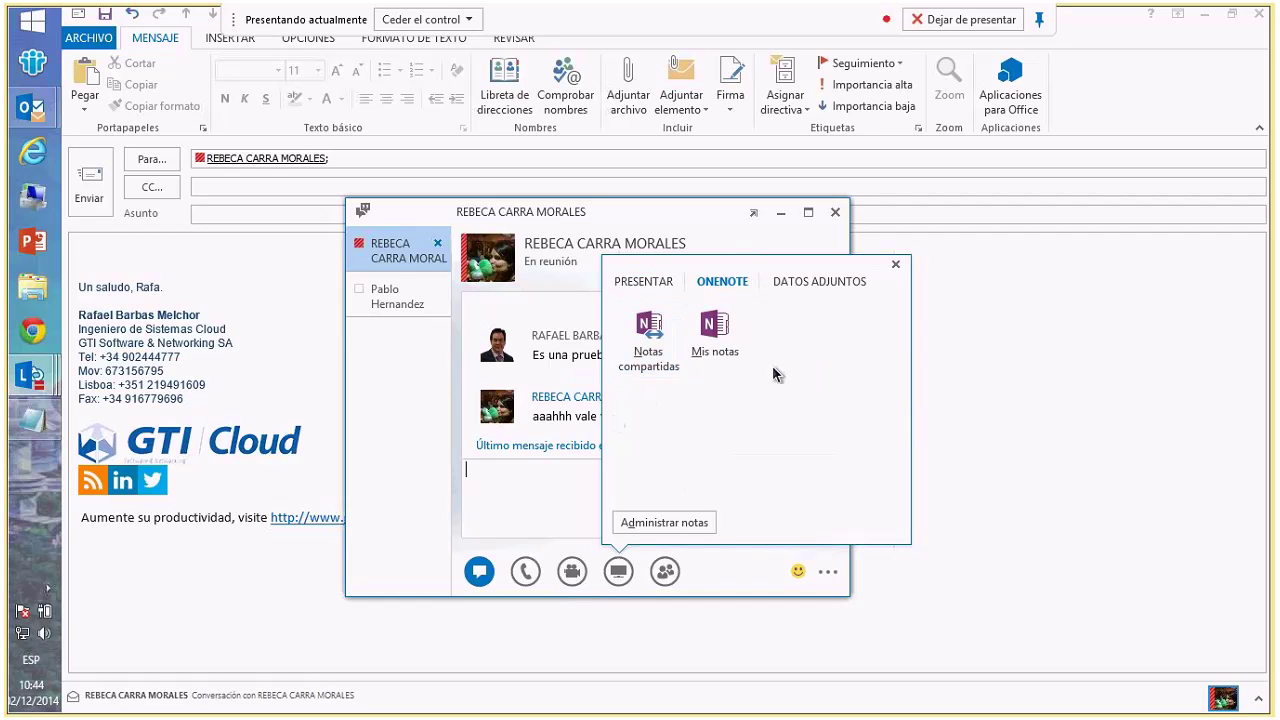
{"action": "left_click", "coordinate": [799, 281]}
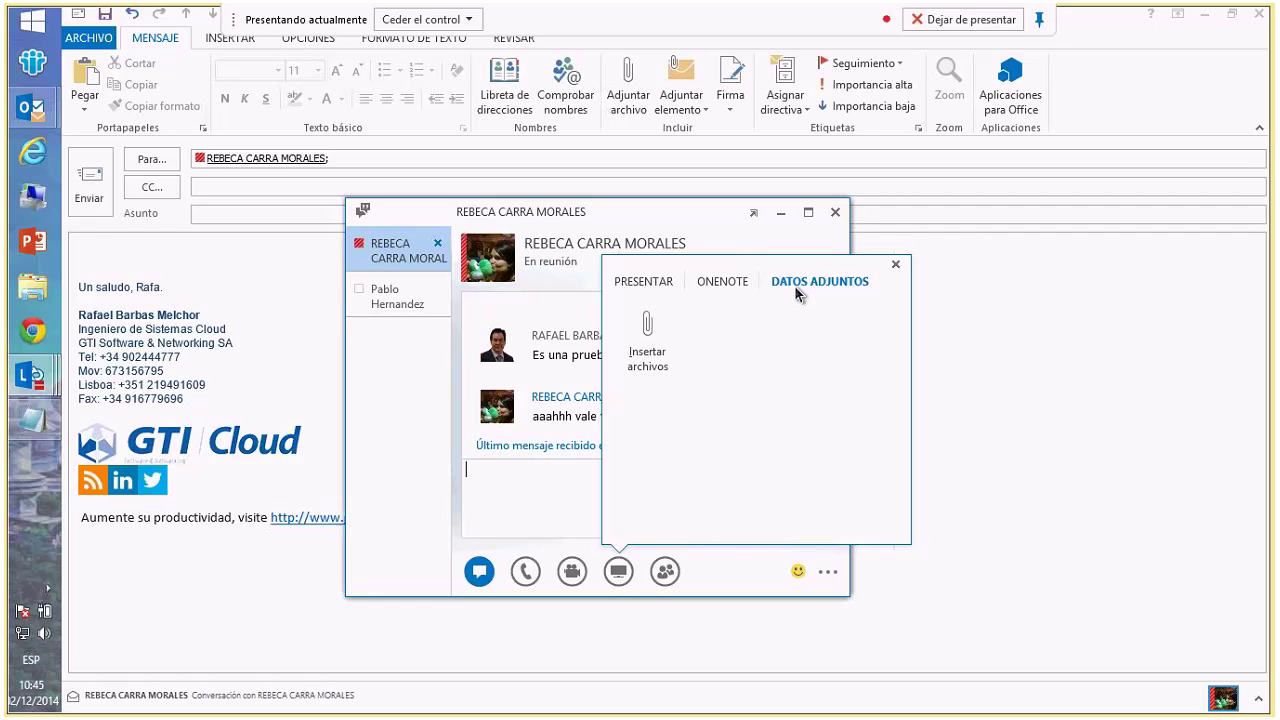
{"action": "left_click", "coordinate": [648, 340]}
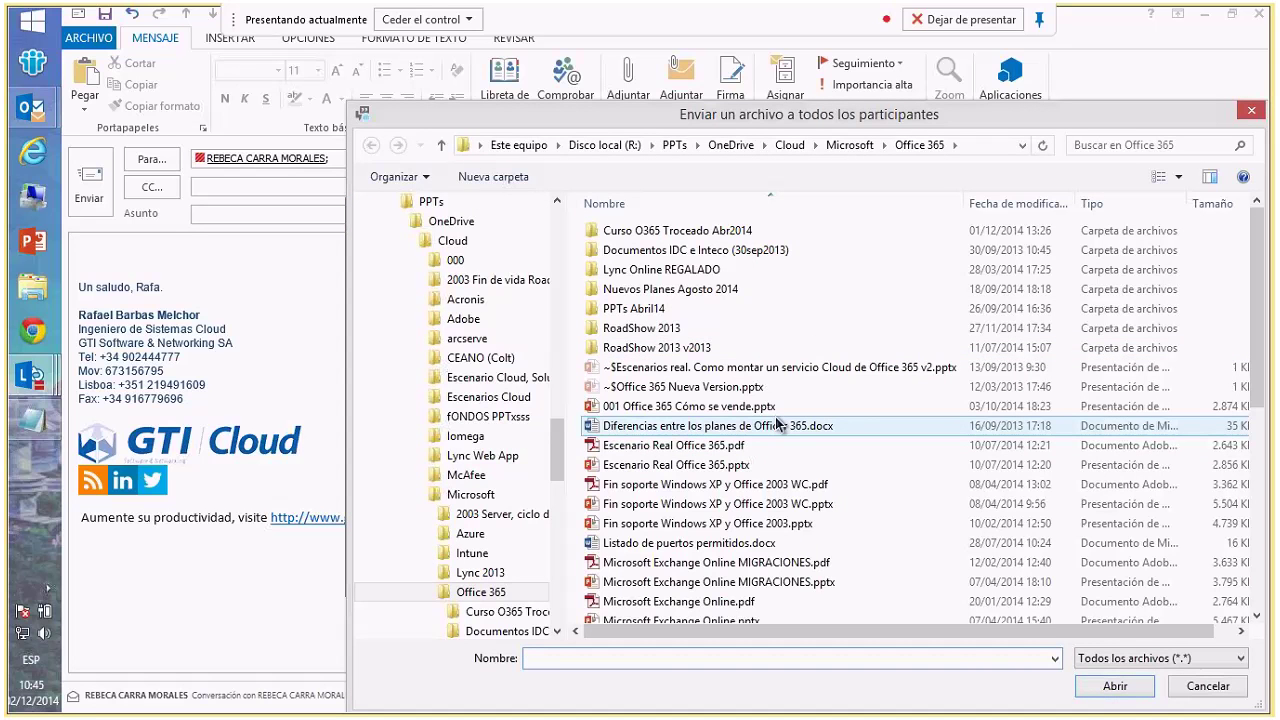
{"action": "left_click", "coordinate": [690, 543]}
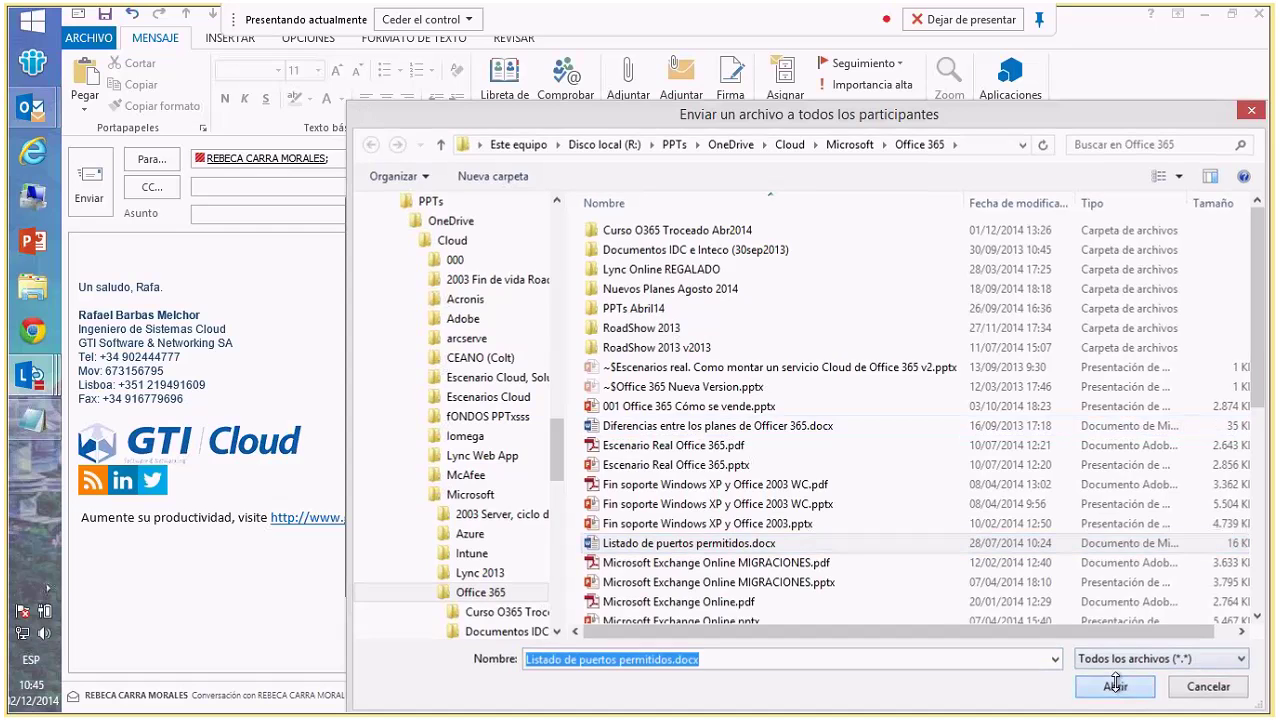
{"action": "left_click", "coordinate": [1115, 686]}
{"action": "key", "text": "Return"}
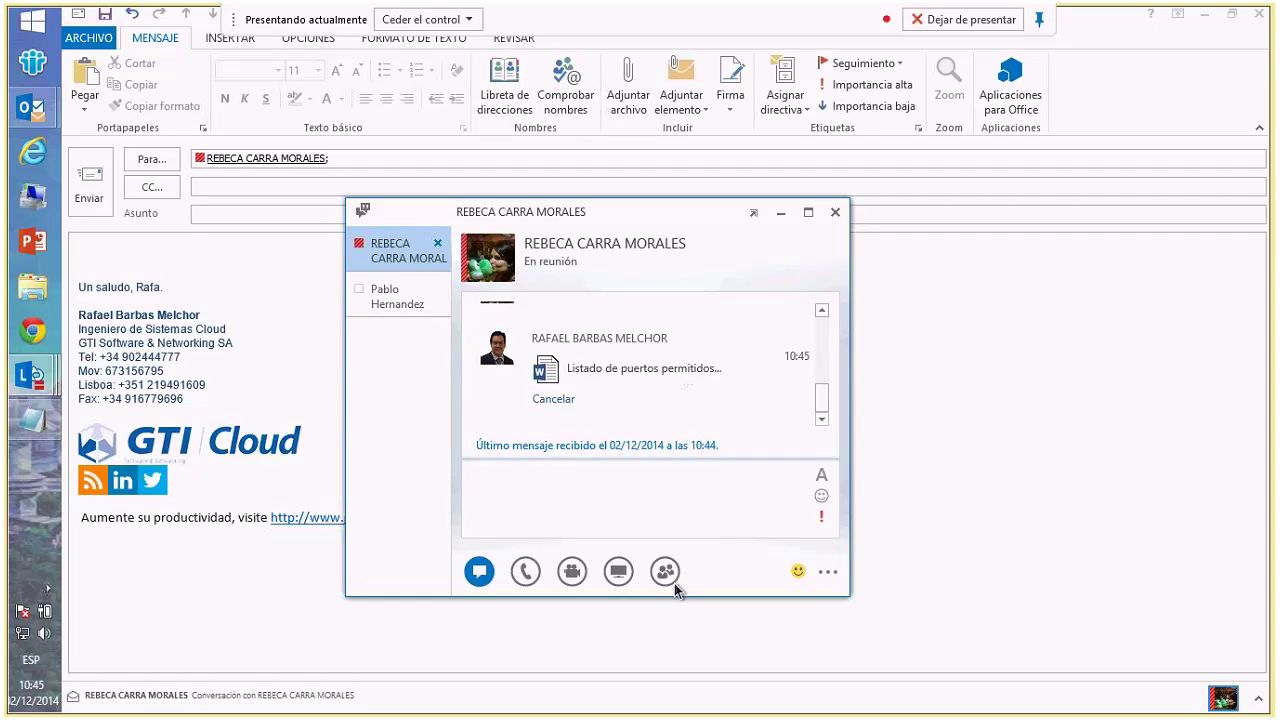
{"action": "mouse_move", "coordinate": [664, 580]}
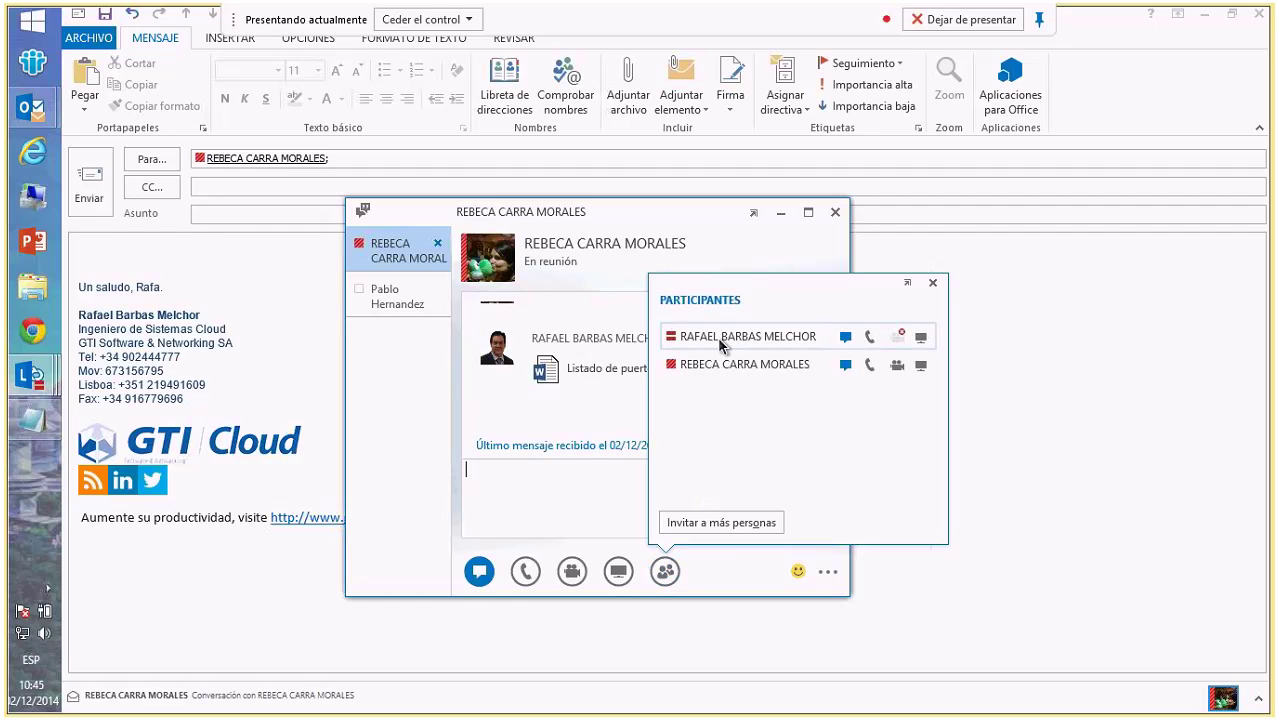
- Try inviting another contact into the conversation and dismiss the contact-not-found error
{"action": "left_click", "coordinate": [729, 523]}
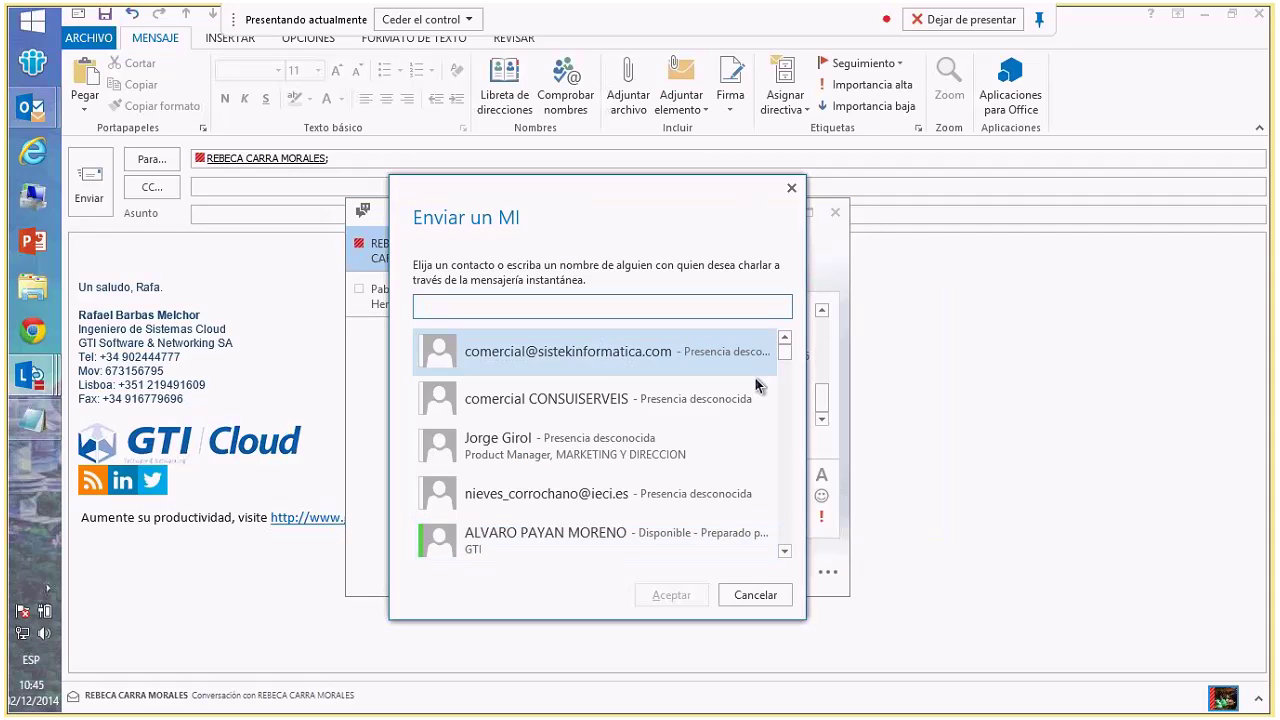
{"action": "mouse_move", "coordinate": [781, 357]}
{"action": "left_mouse_down"}
{"action": "mouse_move", "coordinate": [783, 531]}
{"action": "mouse_move", "coordinate": [786, 340]}
{"action": "left_mouse_up"}
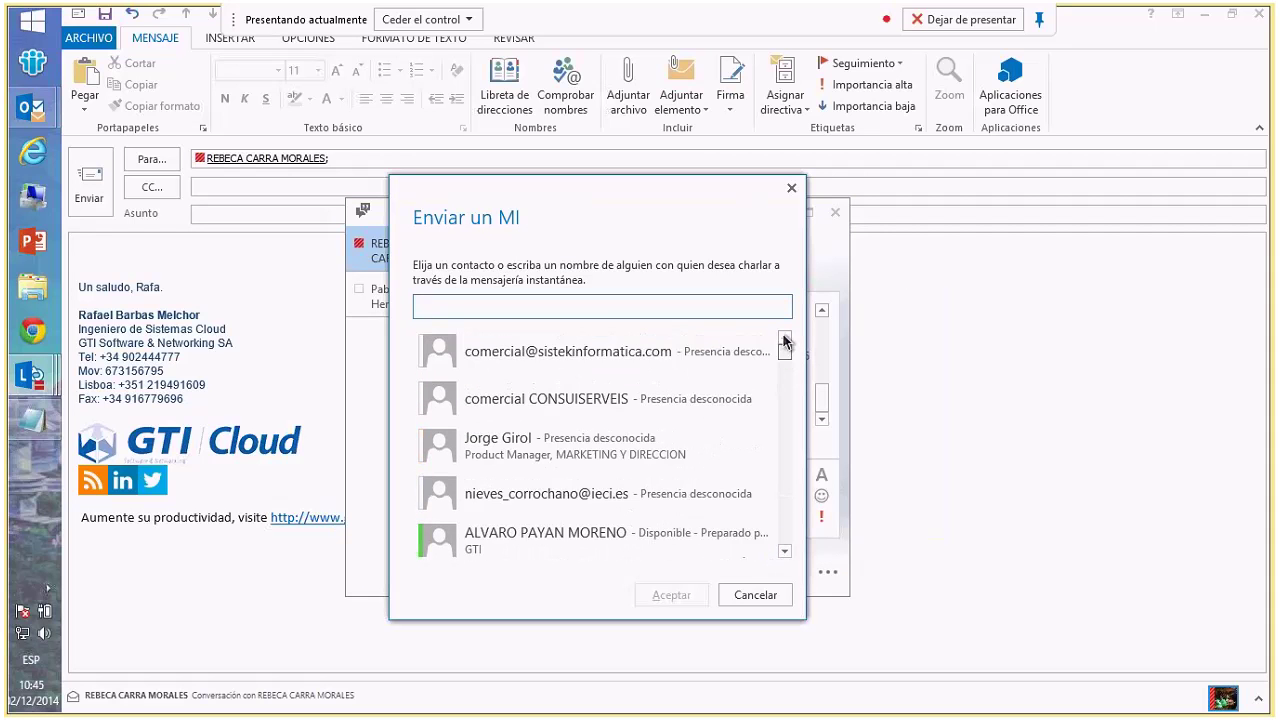
{"action": "double_click", "coordinate": [508, 451]}
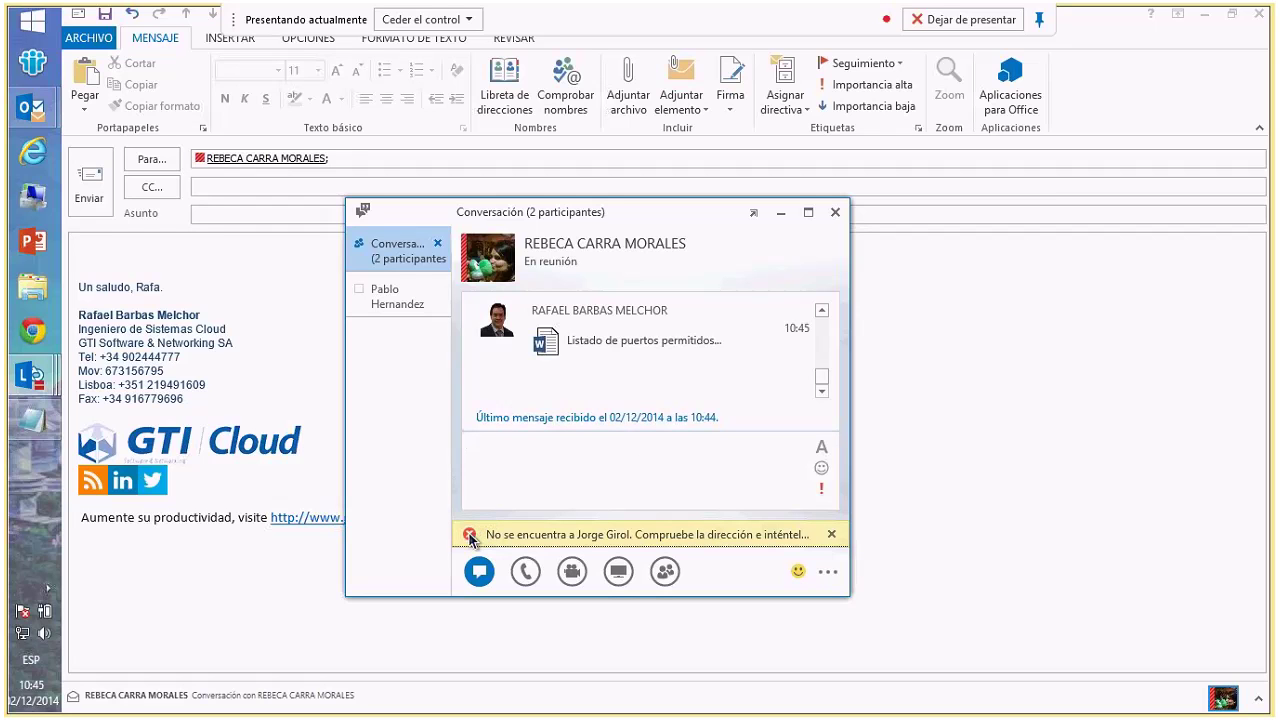
{"action": "left_click", "coordinate": [832, 536]}
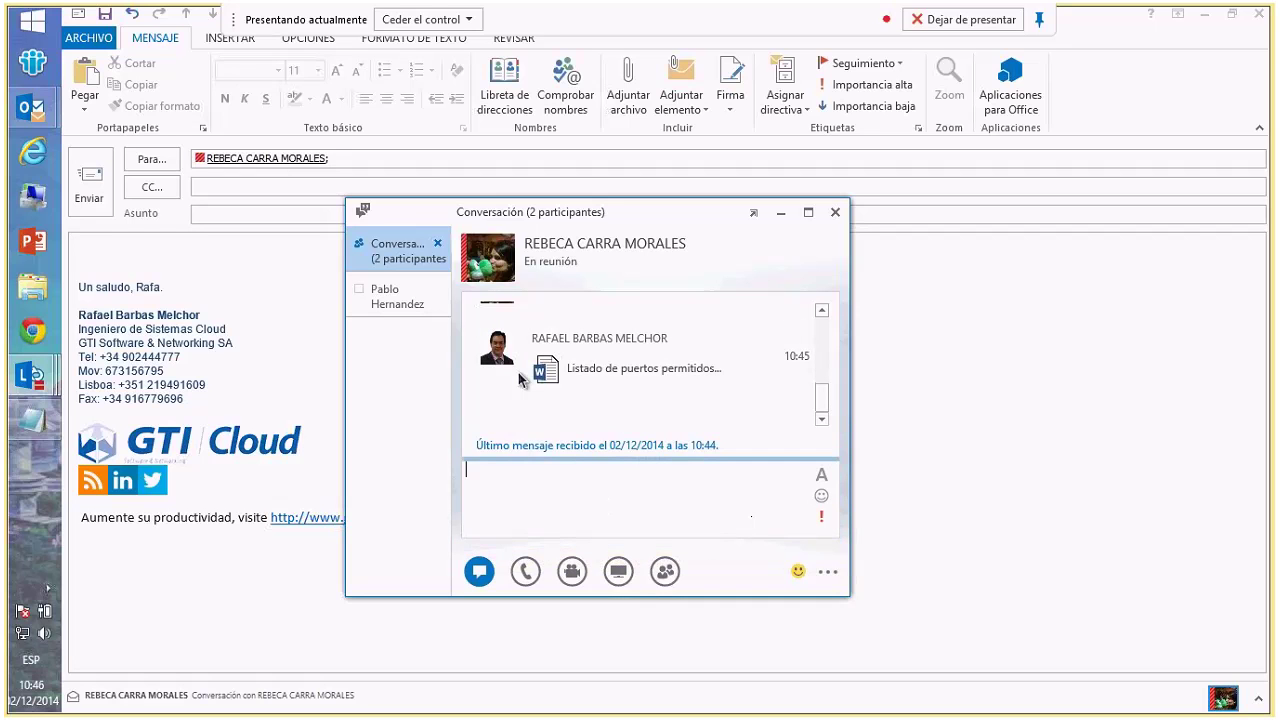
- Show the extra conversation options and list the open Lync windows
{"action": "left_click", "coordinate": [588, 382]}
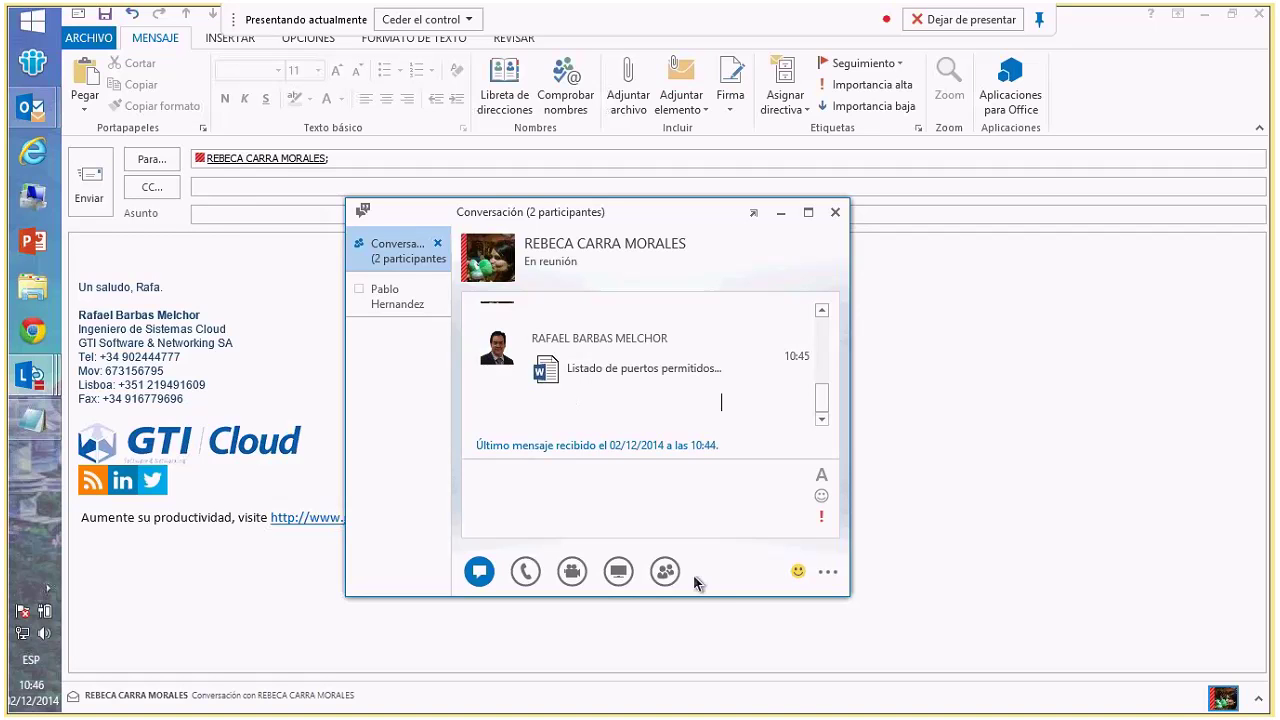
{"action": "left_click", "coordinate": [828, 572]}
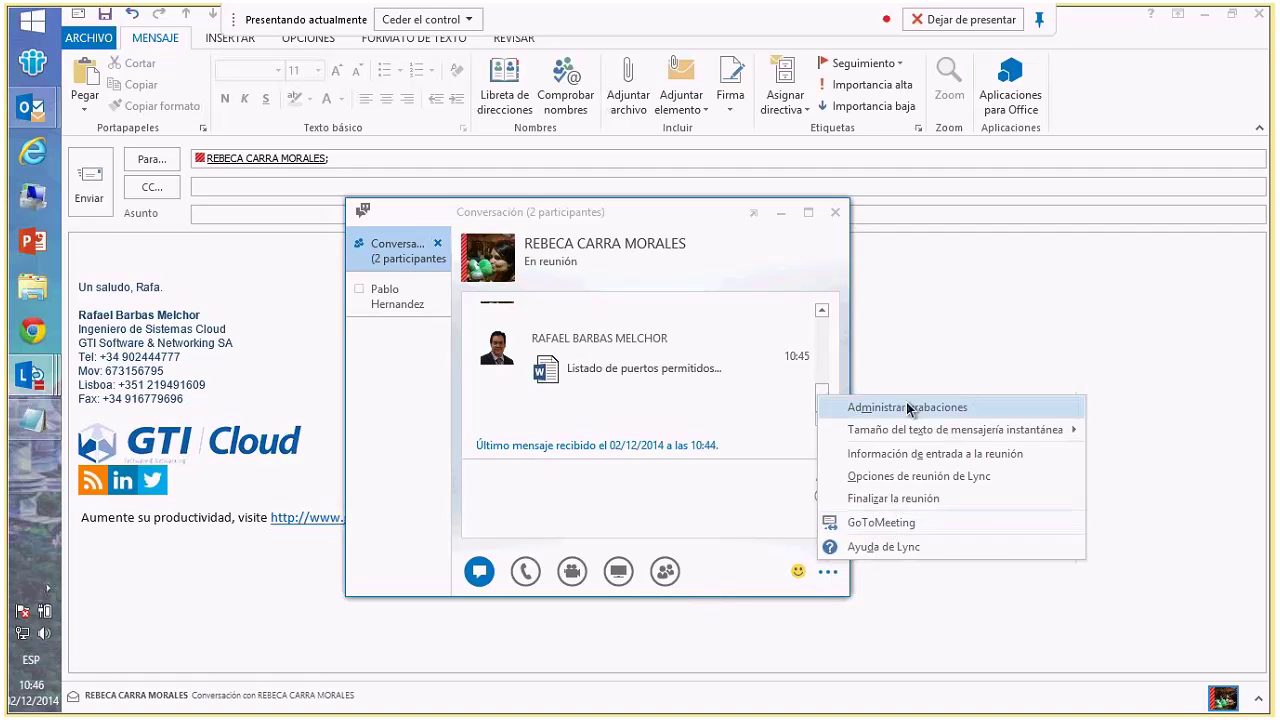
{"action": "left_click", "coordinate": [33, 377]}
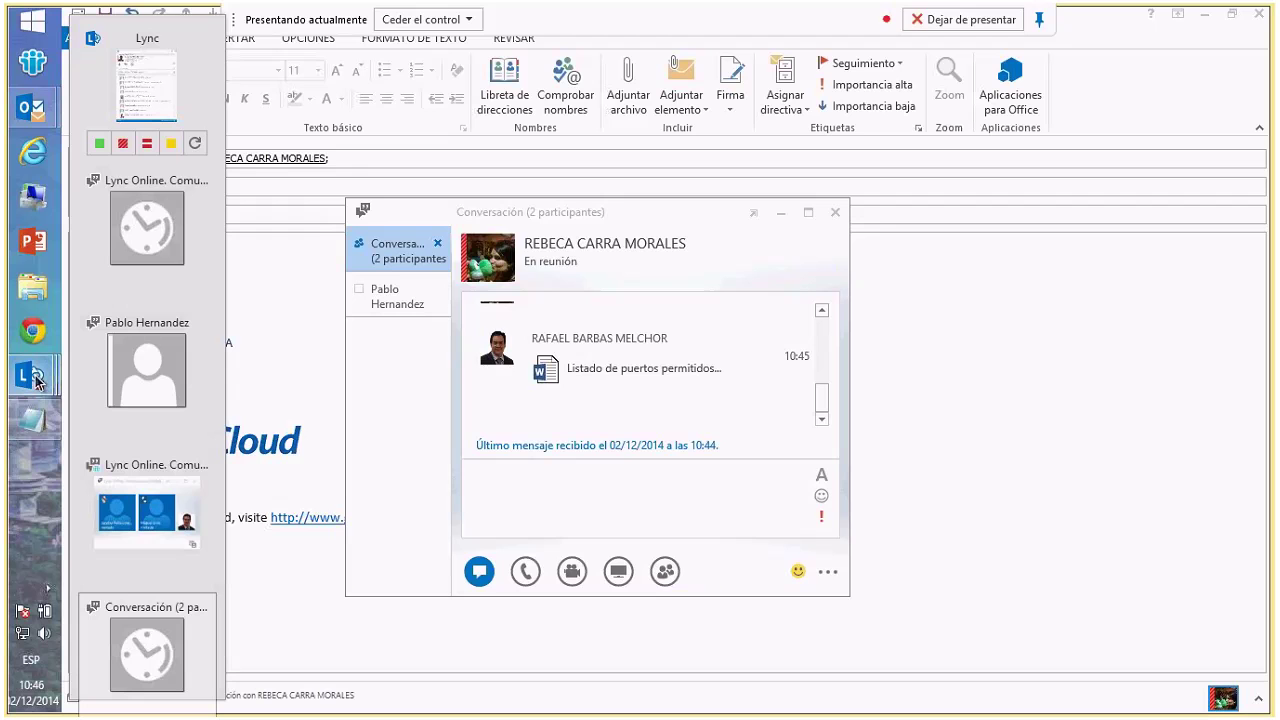
- Check the meeting window's extra options and recording notice, then minimize it
{"action": "left_click", "coordinate": [147, 228]}
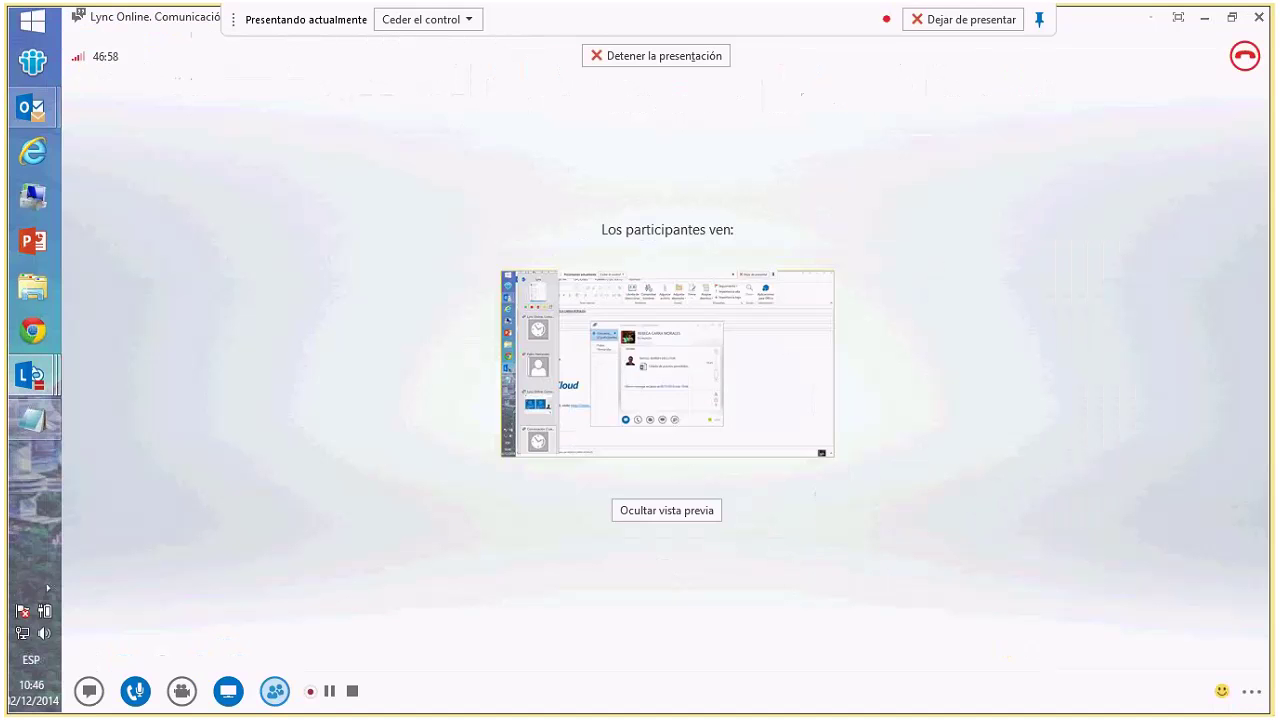
{"action": "left_click", "coordinate": [1251, 691]}
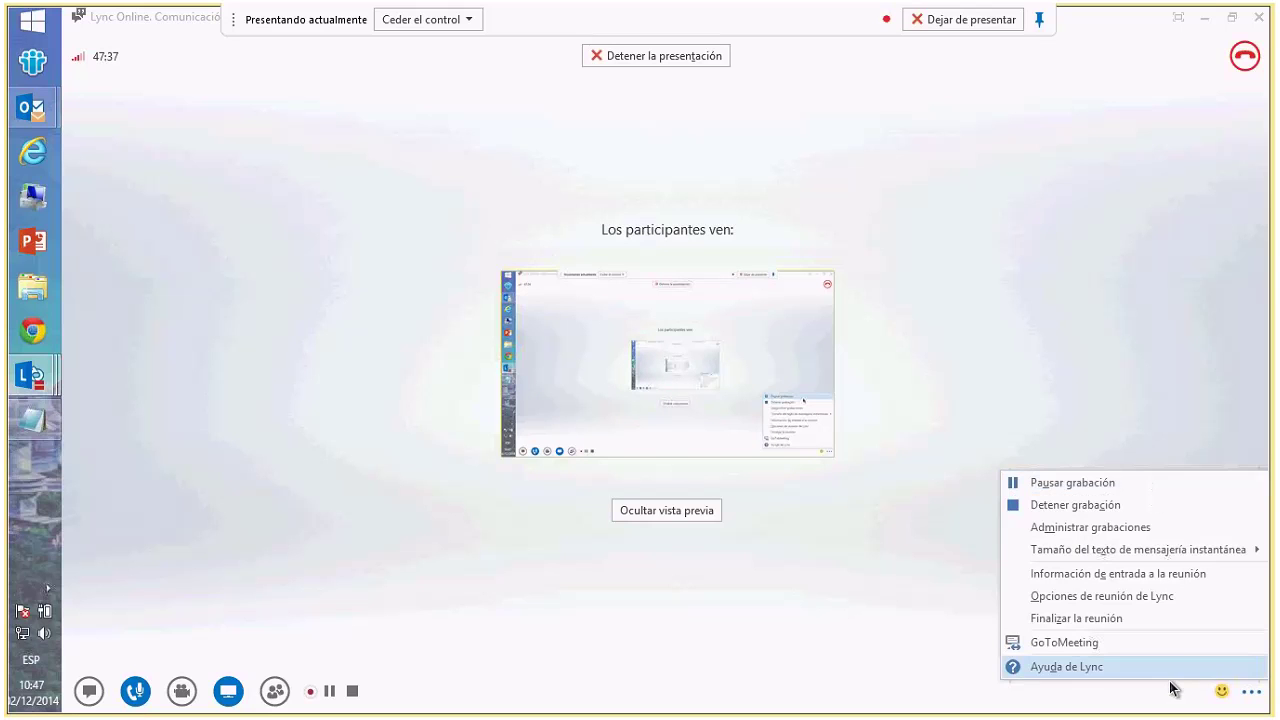
{"action": "left_click", "coordinate": [620, 586]}
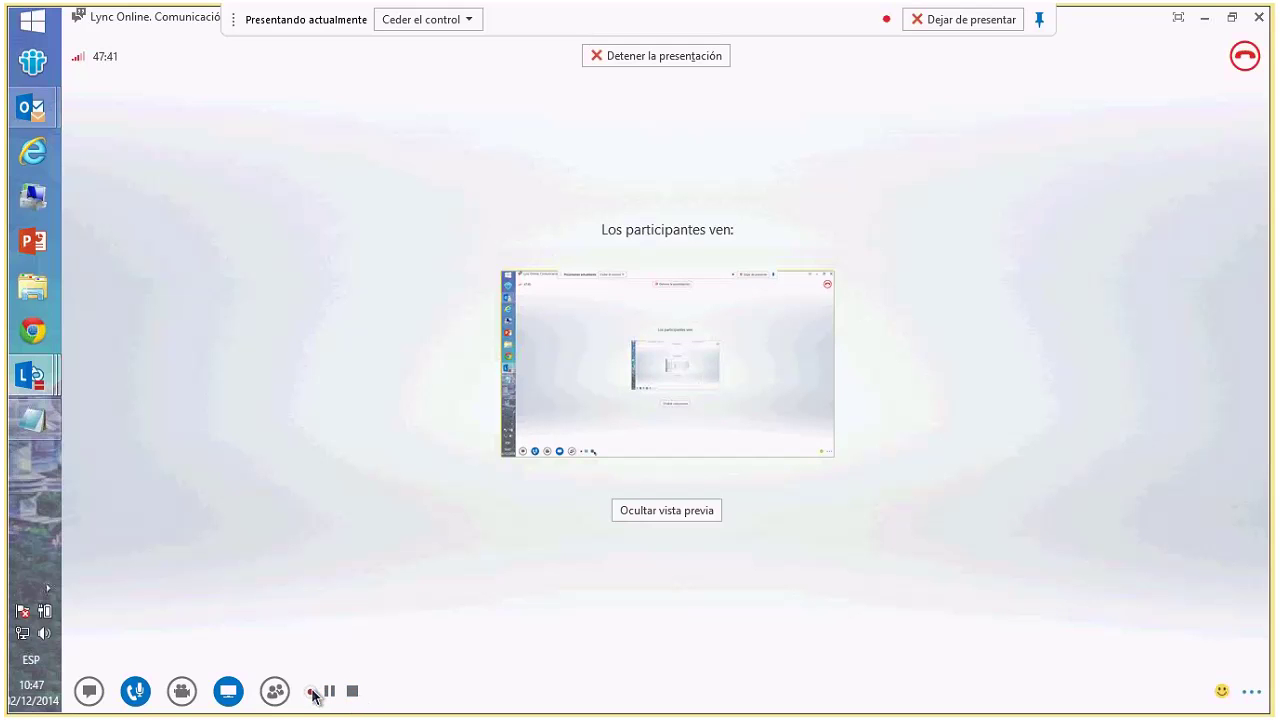
{"action": "mouse_move", "coordinate": [313, 695]}
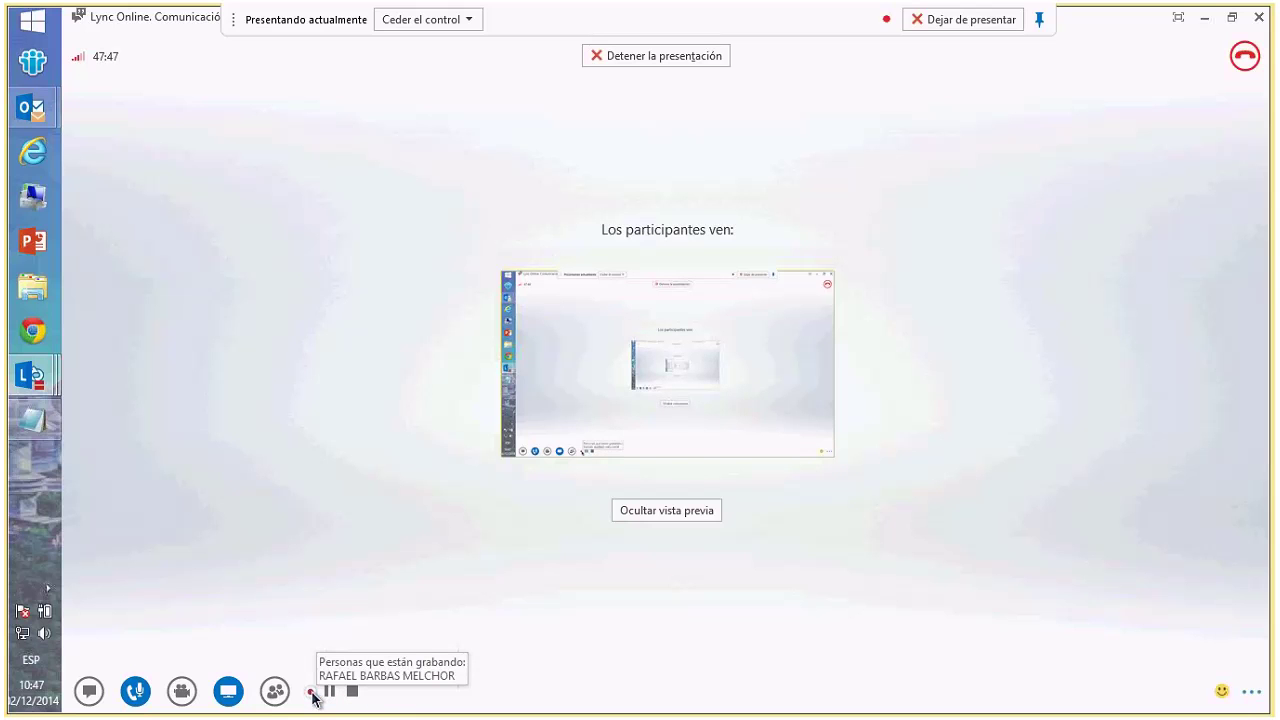
{"action": "left_click", "coordinate": [313, 693]}
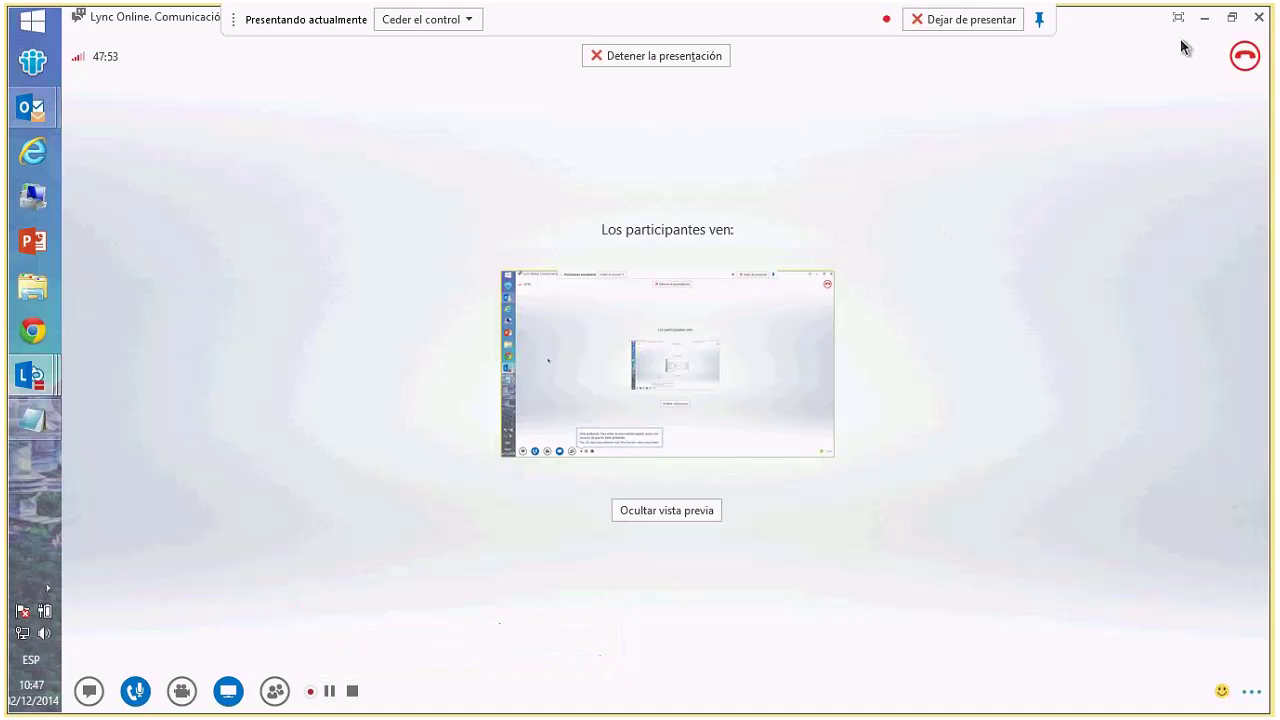
{"action": "left_click", "coordinate": [1205, 20]}
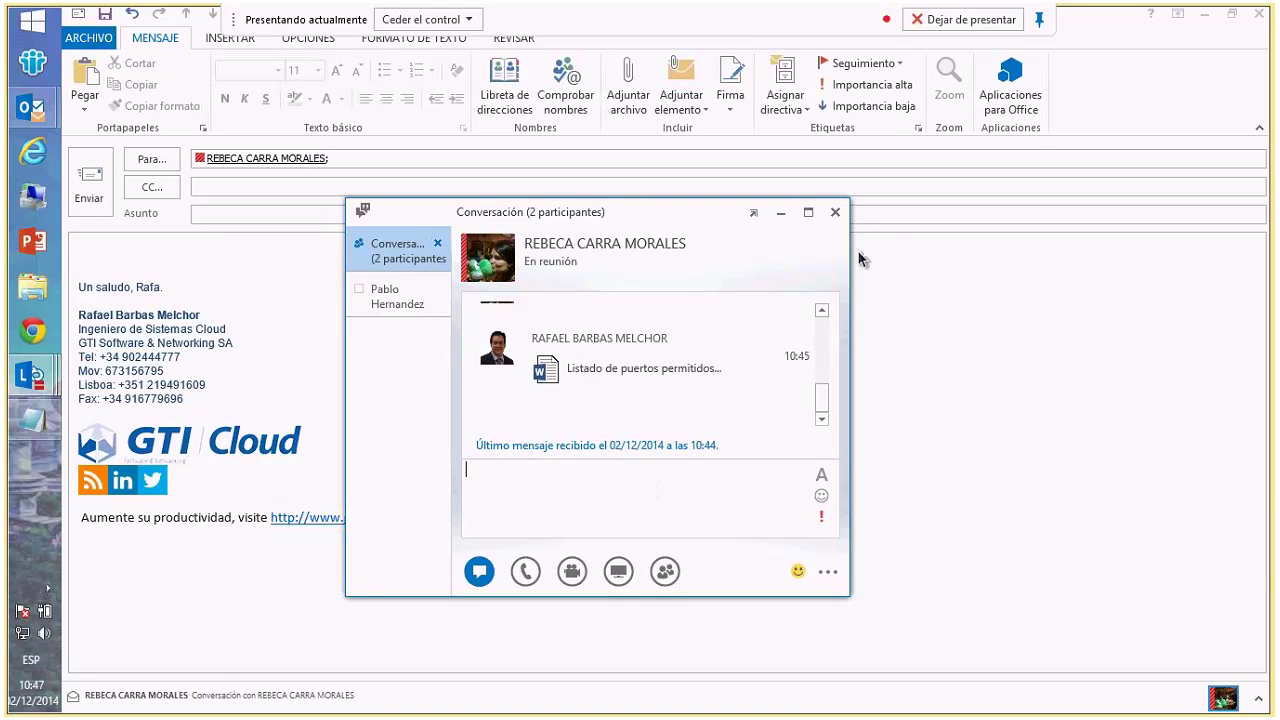
- Close the chat conversation window using Cerrar la pestaña actual
{"action": "left_click", "coordinate": [835, 212]}
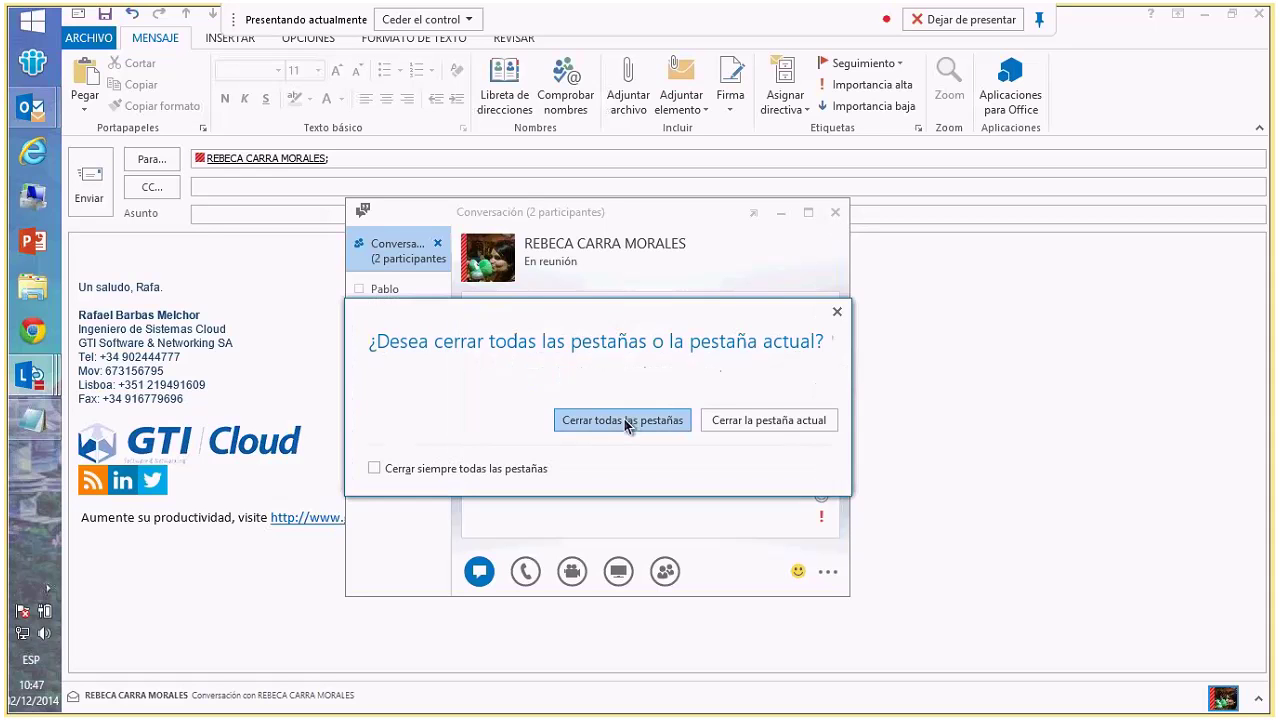
{"action": "left_click", "coordinate": [763, 428]}
{"action": "key", "text": "Escape"}
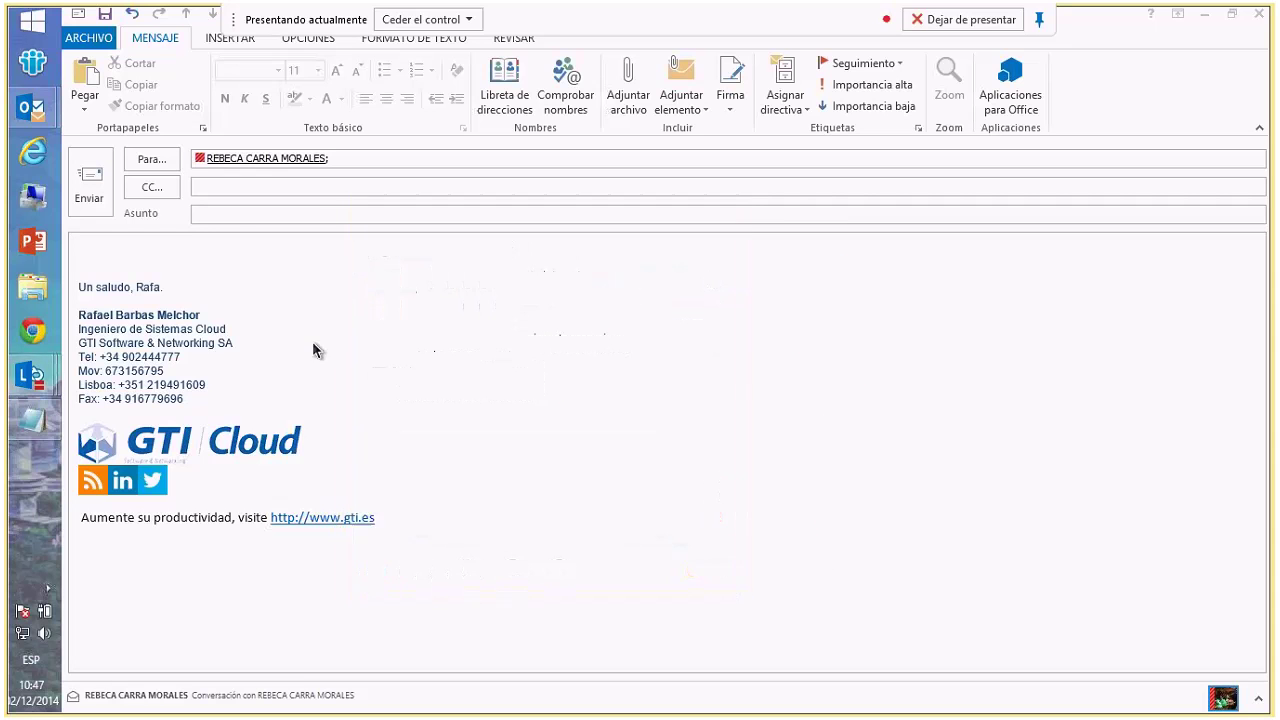
- Minimize the draft message and switch Outlook to the calendar's Wednesday view
{"action": "left_click", "coordinate": [1205, 19]}
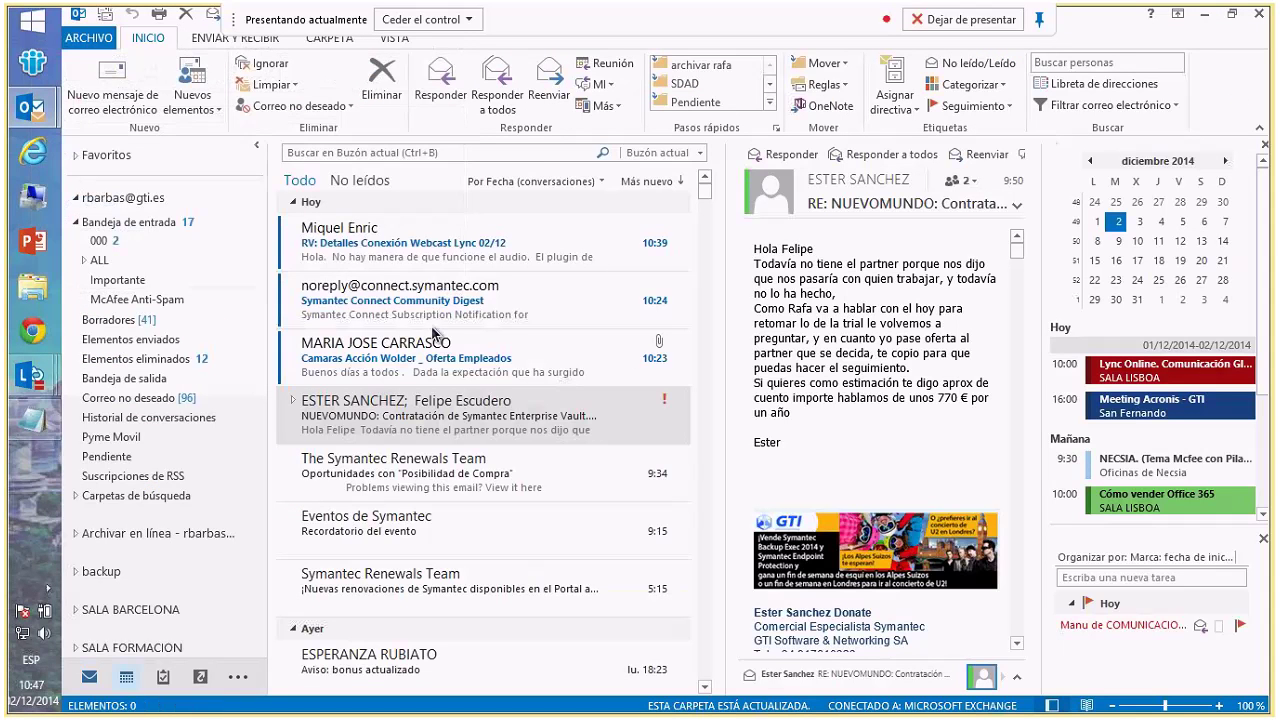
{"action": "key", "text": "ctrl+2"}
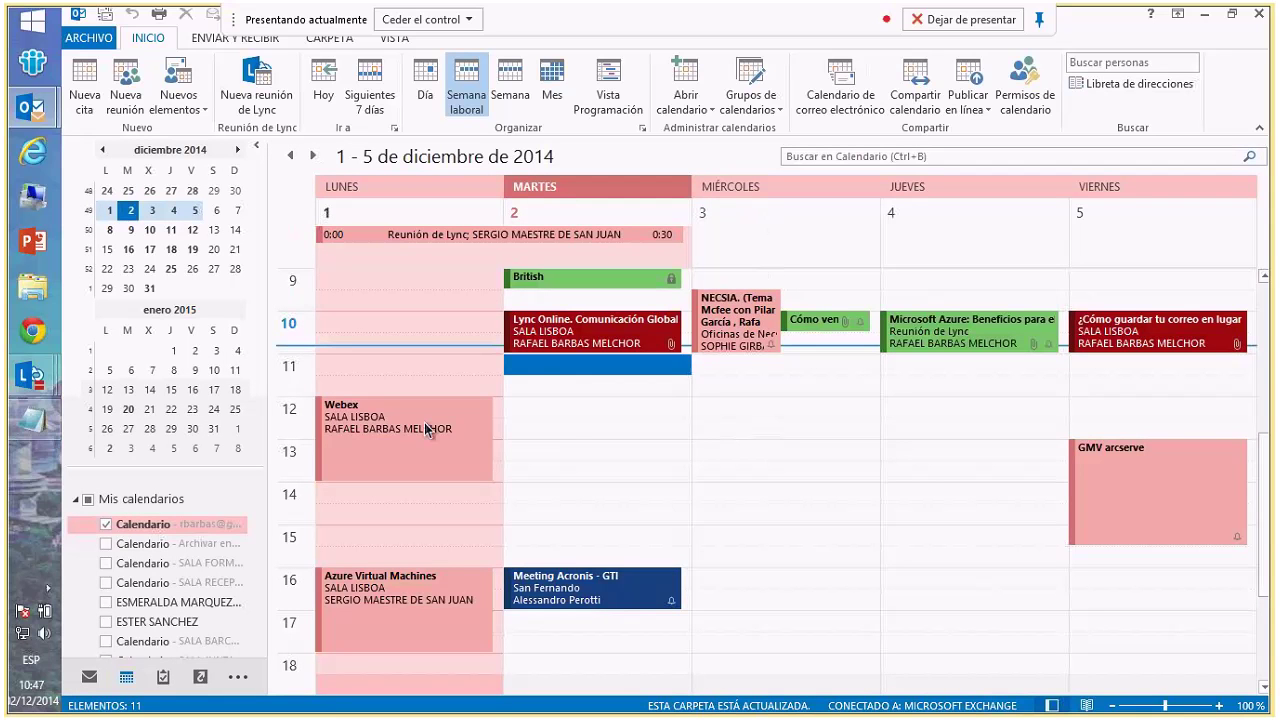
{"action": "right_click", "coordinate": [741, 414]}
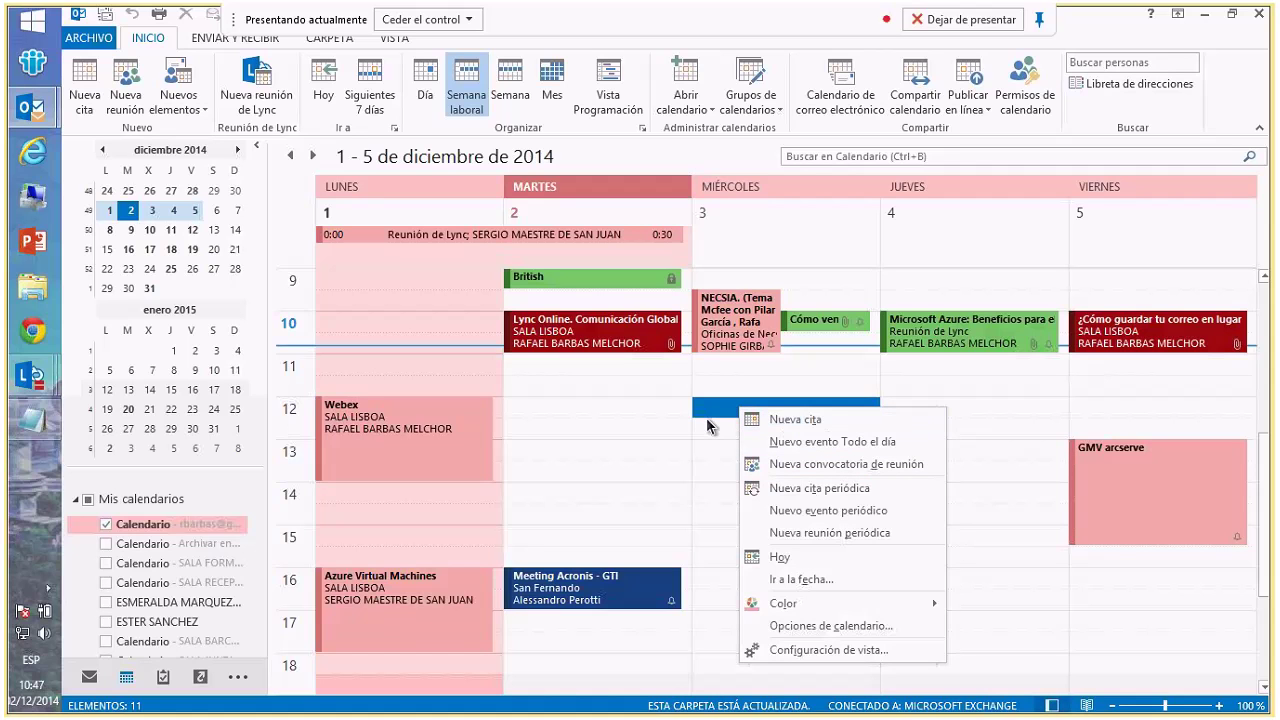
{"action": "left_click", "coordinate": [712, 414]}
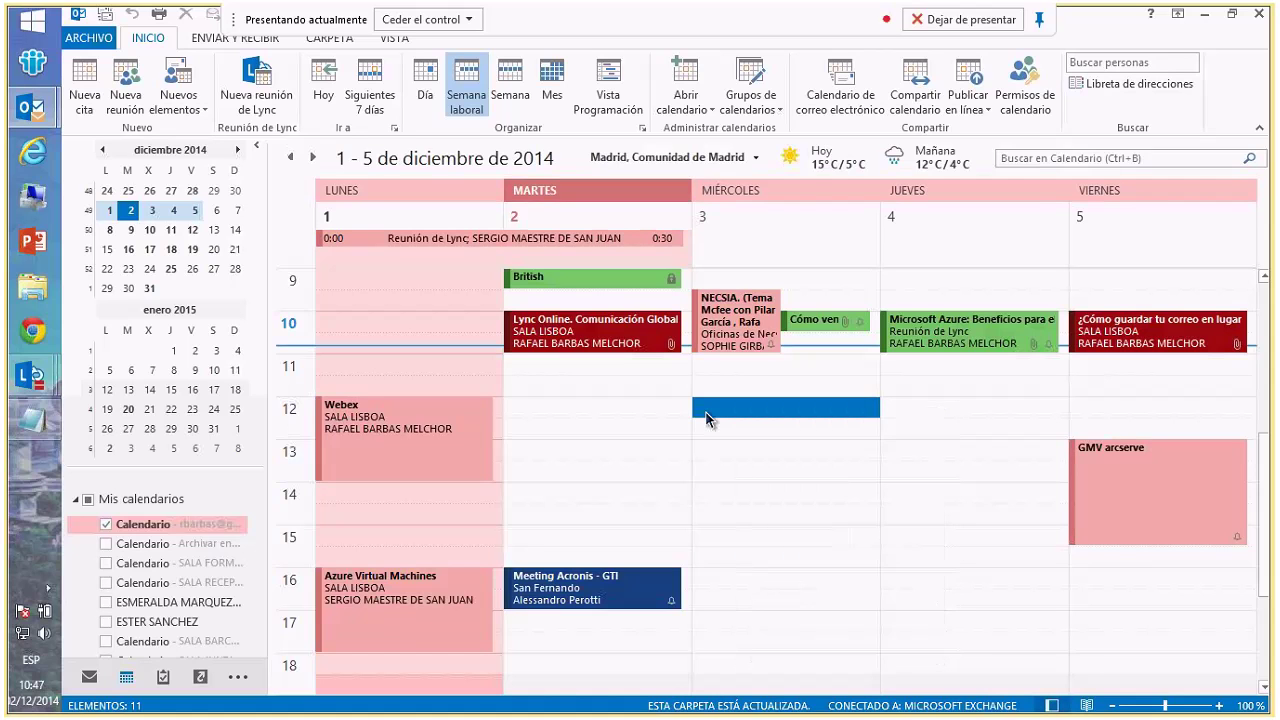
- Create a new Lync meeting for the suggested recipient with subject 'Cliente'
{"action": "left_click", "coordinate": [256, 104]}
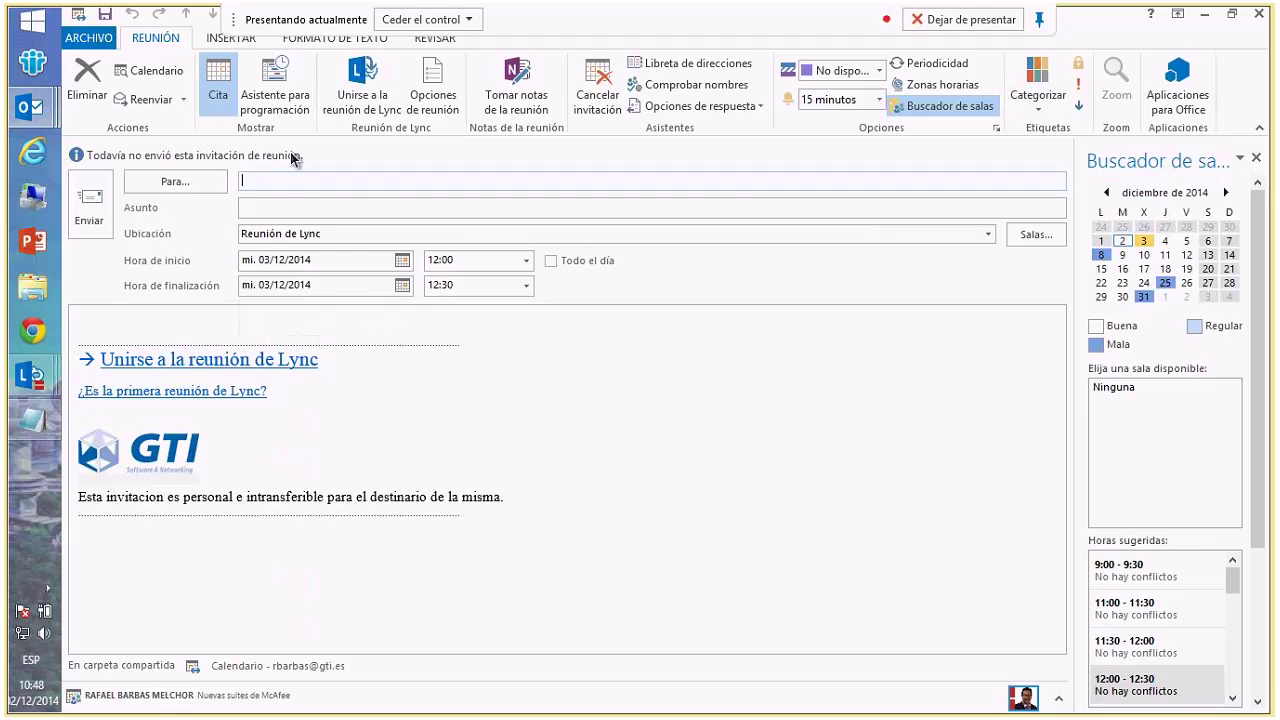
{"action": "type", "text": "rbebe"}
{"action": "key", "text": "BackSpace"}
{"action": "key", "text": "BackSpace"}
{"action": "key", "text": "BackSpace"}
{"action": "key", "text": "BackSpace"}
{"action": "key", "text": "BackSpace"}
{"action": "type", "text": "rebe"}
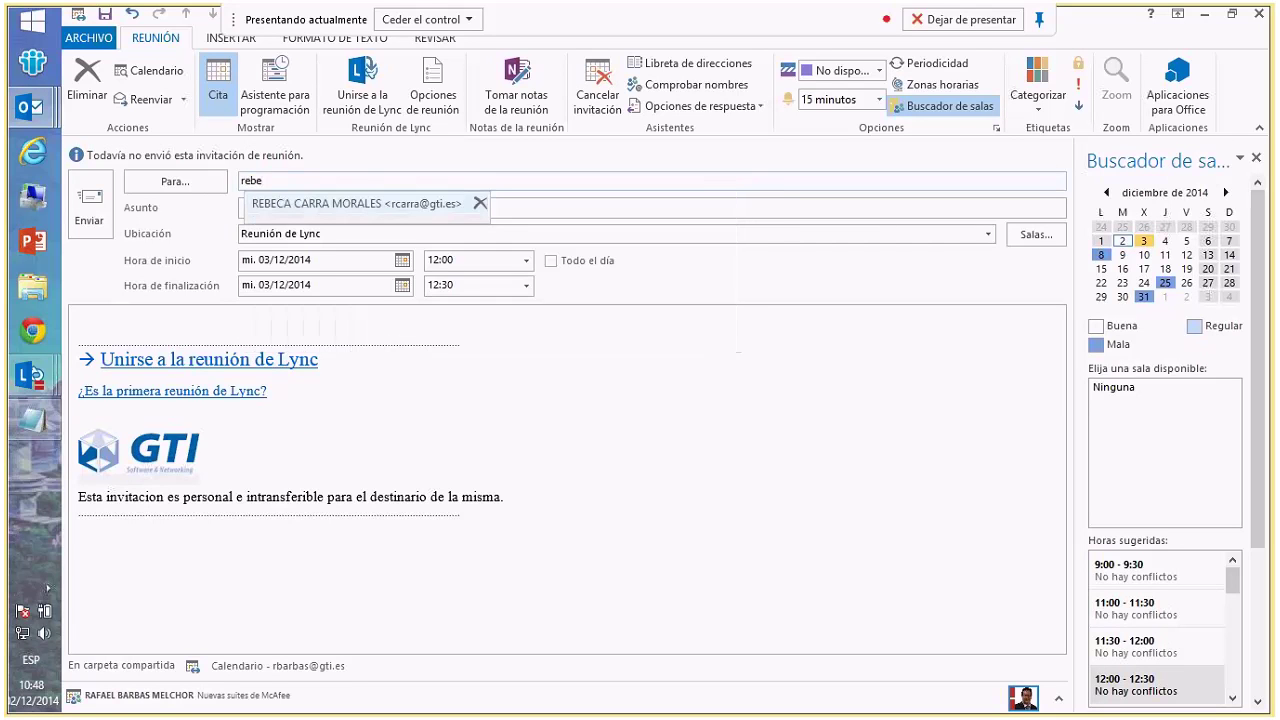
{"action": "key", "text": "Tab"}
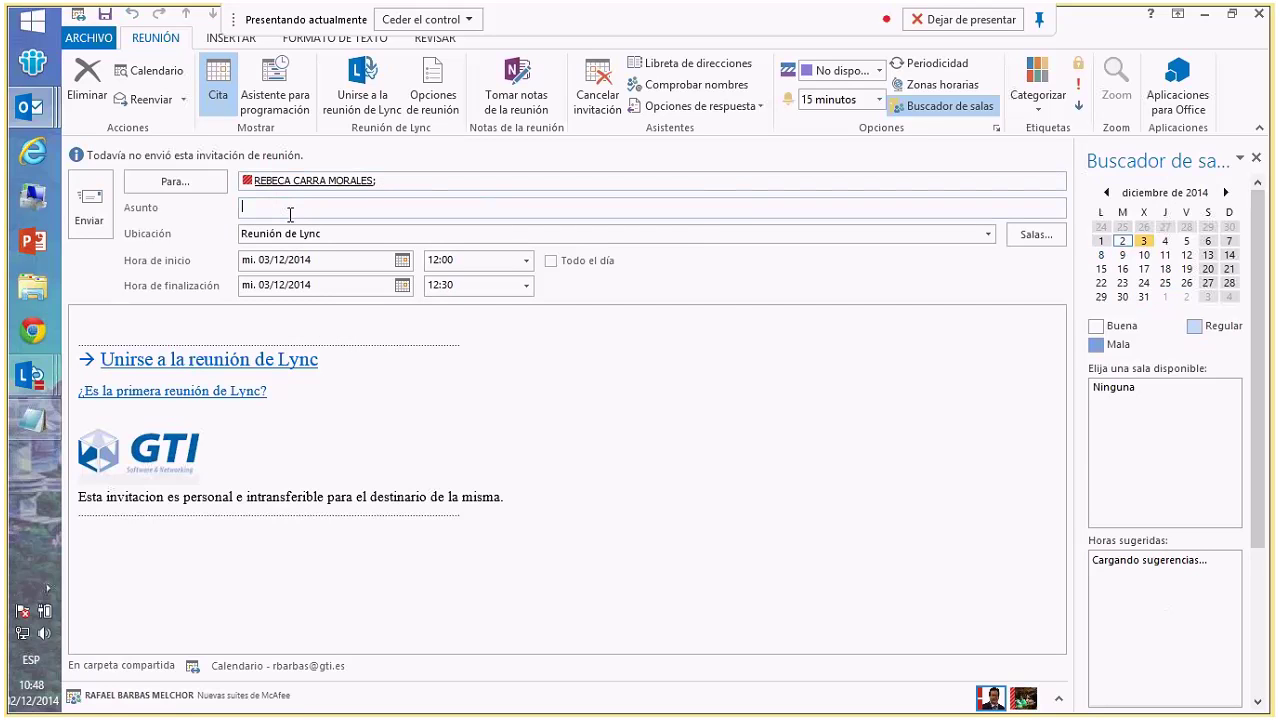
{"action": "type", "text": "Cliente"}
- Set the meeting to end at 13:00 and book room SALA RECEPCION as location
{"action": "left_click", "coordinate": [526, 287]}
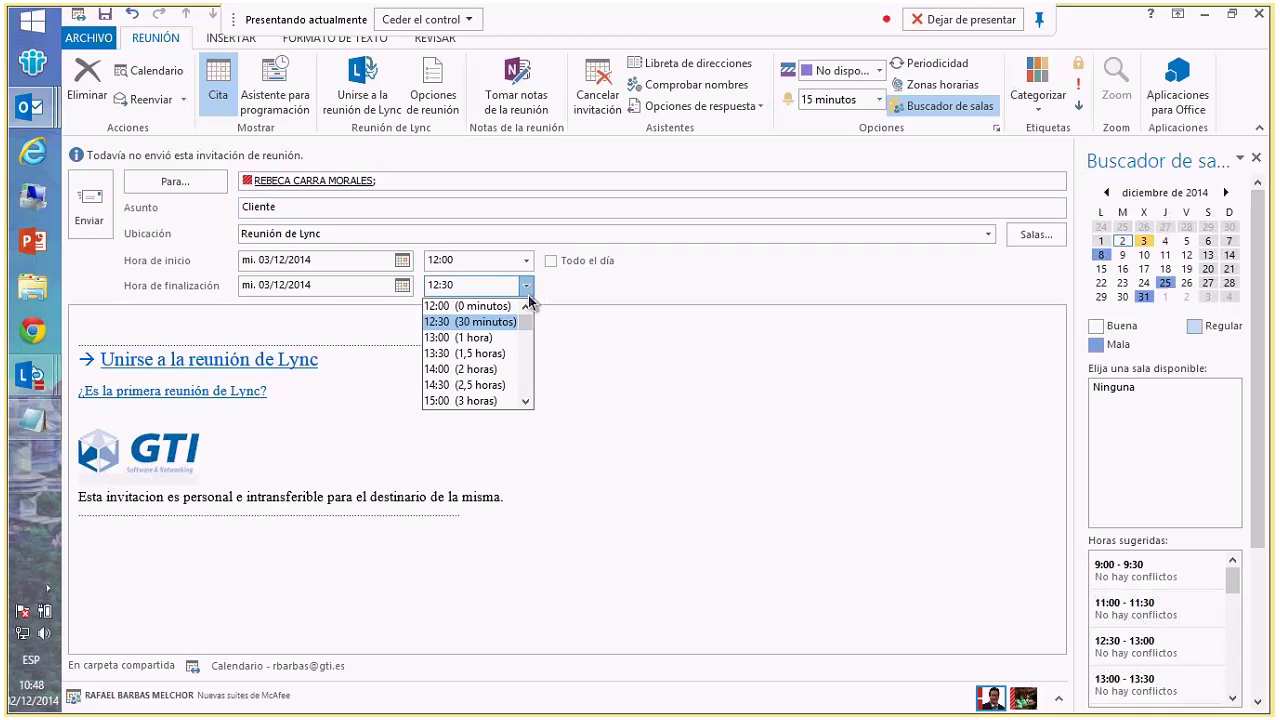
{"action": "left_click", "coordinate": [499, 341]}
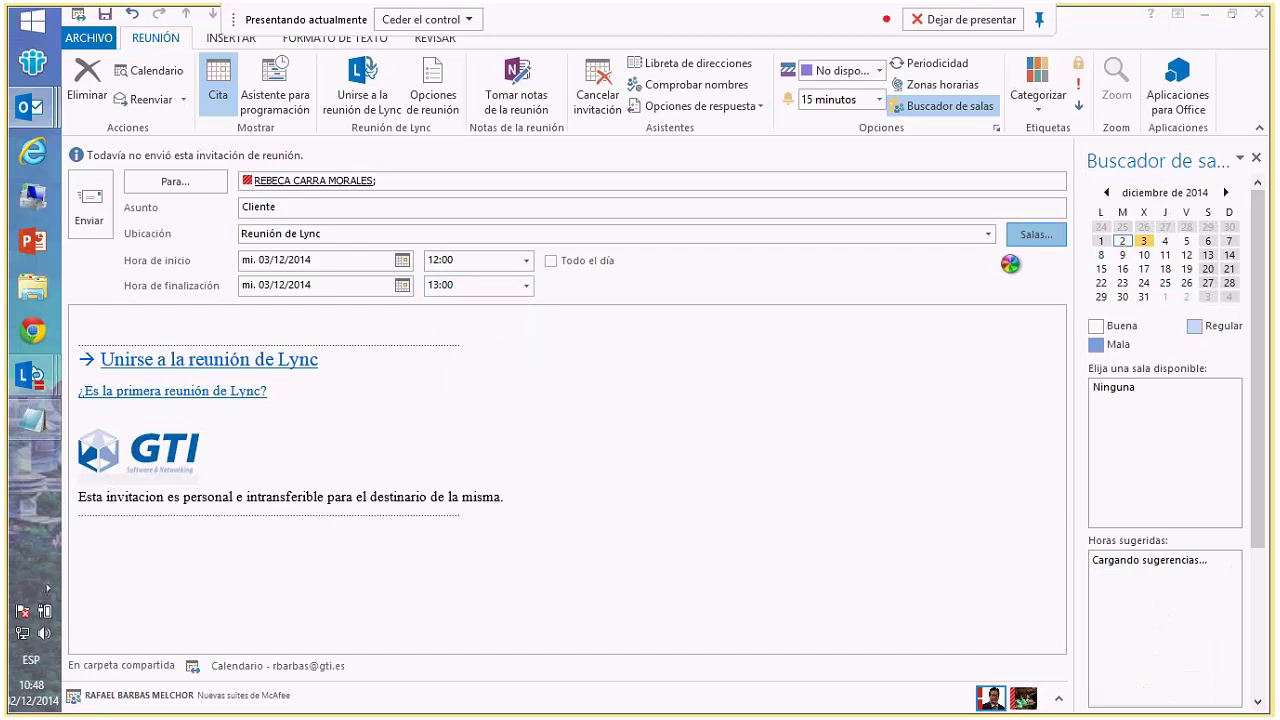
{"action": "left_click", "coordinate": [1036, 234]}
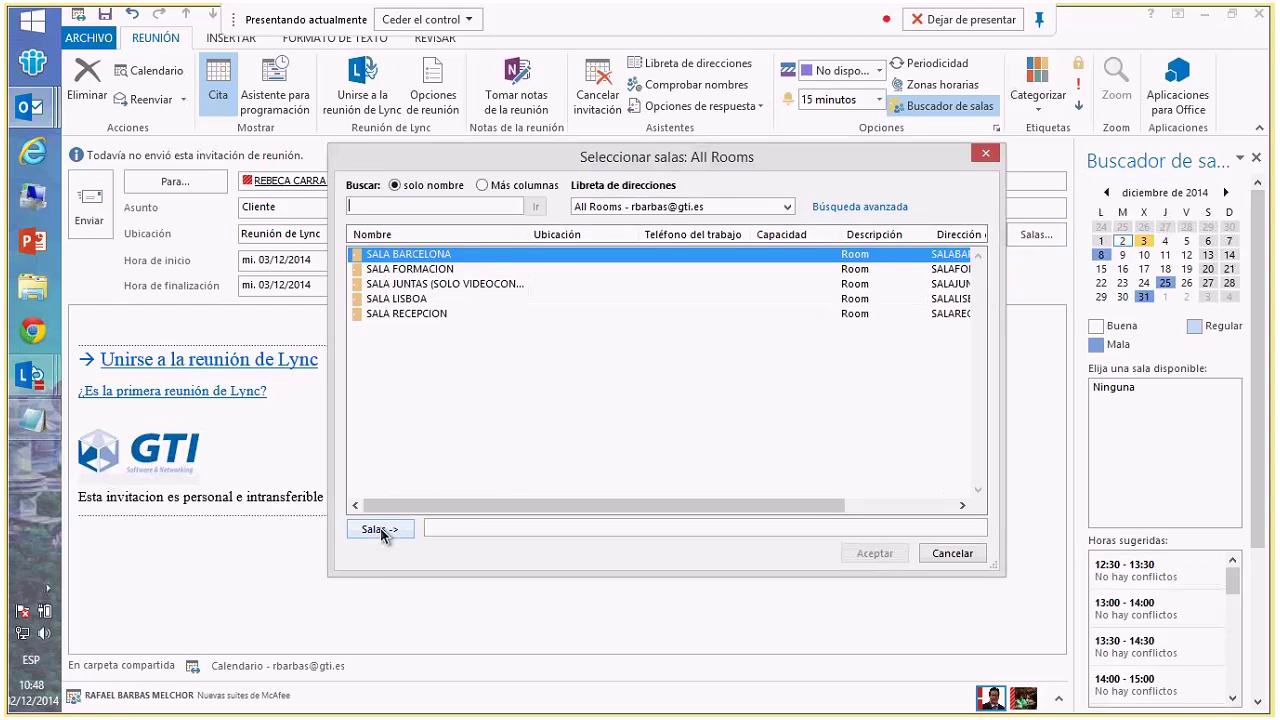
{"action": "double_click", "coordinate": [411, 314]}
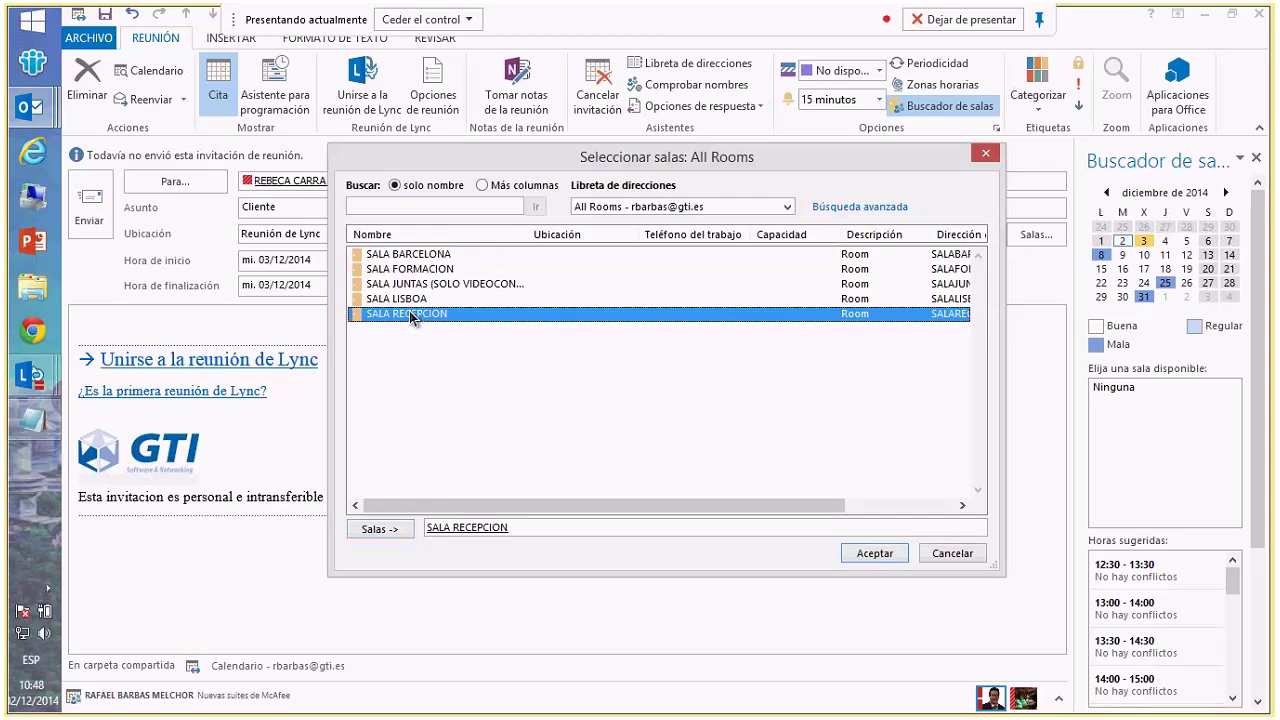
{"action": "left_click", "coordinate": [872, 553]}
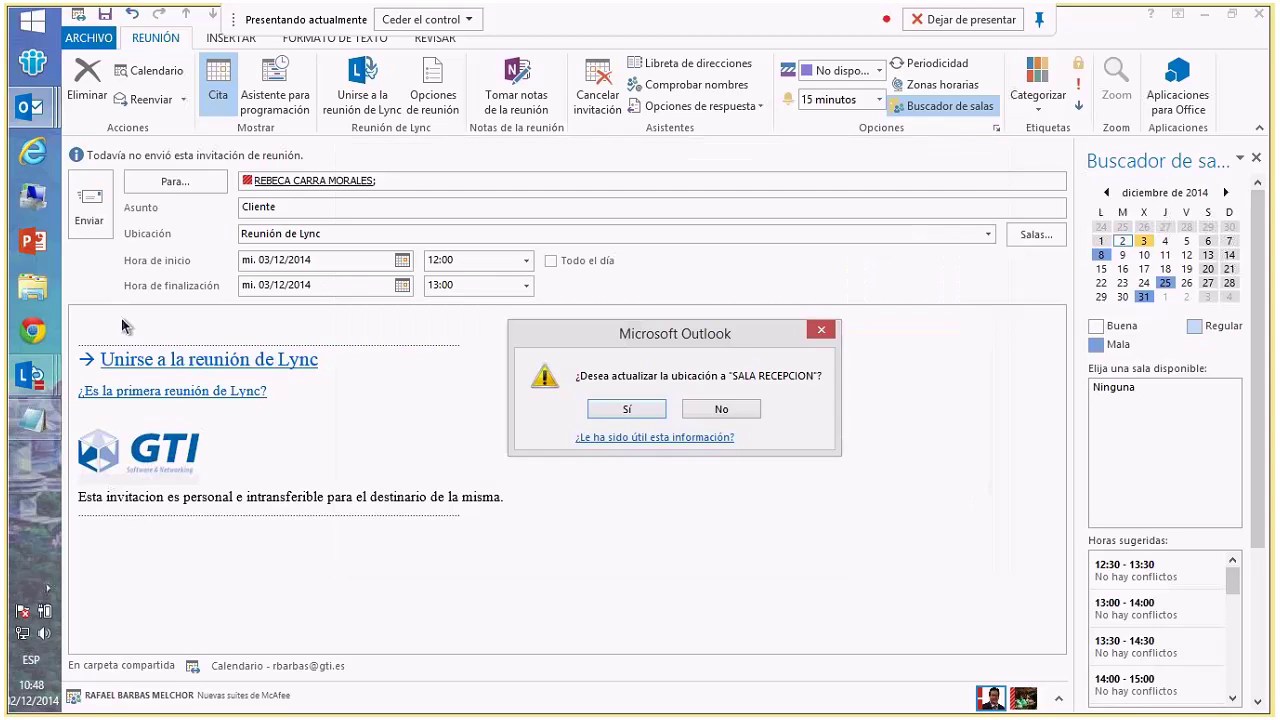
{"action": "left_click", "coordinate": [624, 410]}
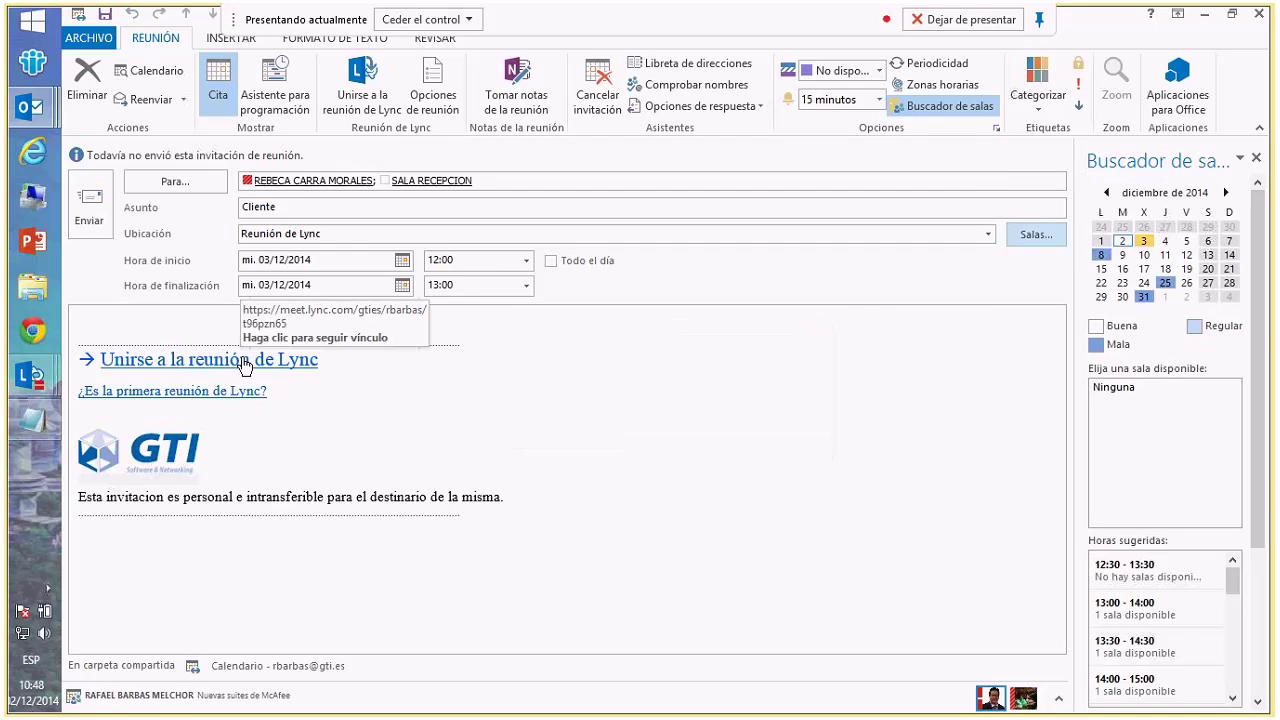
- Put personal Cliente meeting notes on Mi bloc de notas > Notas rápidas in OneNote, then return to the invitation
{"action": "left_click", "coordinate": [509, 88]}
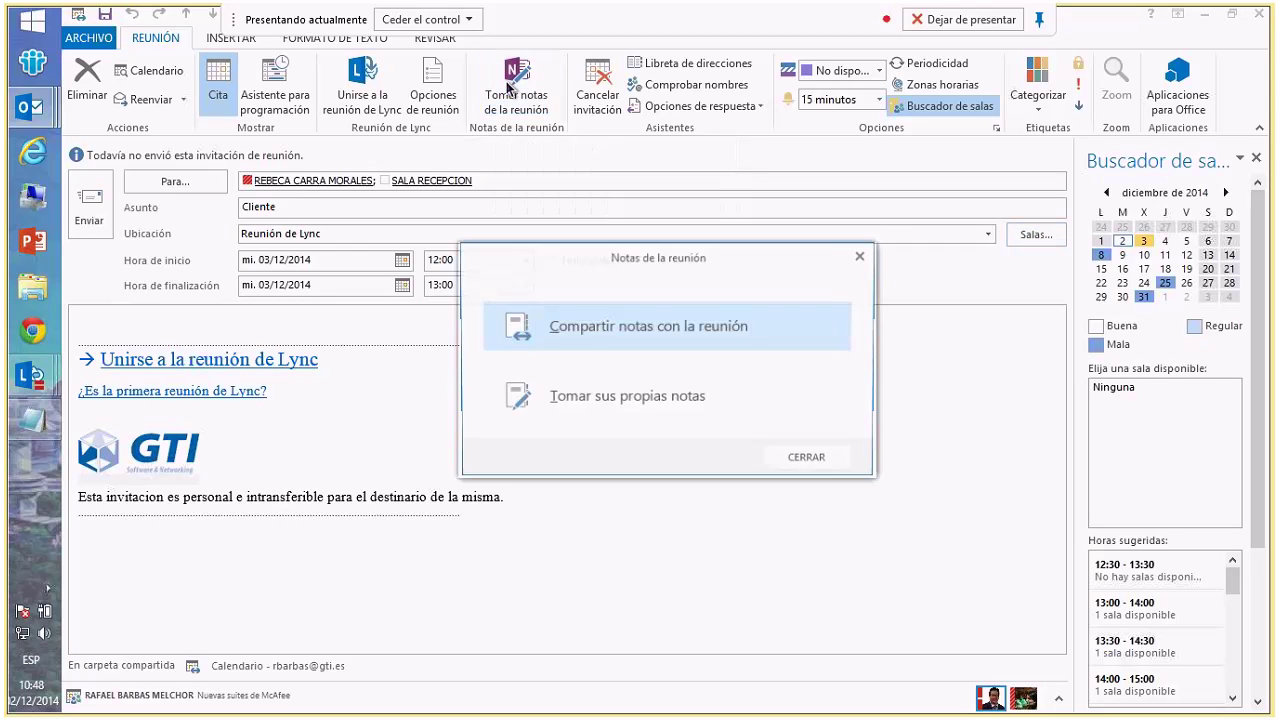
{"action": "left_click", "coordinate": [586, 400]}
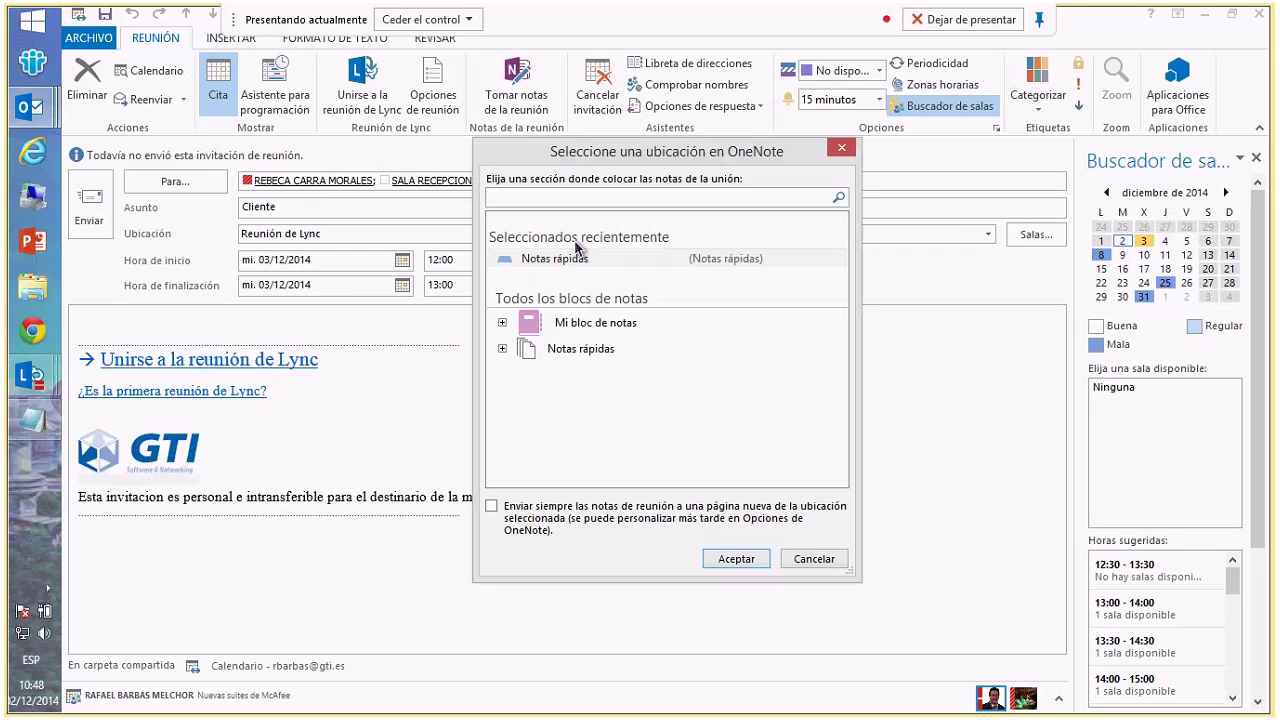
{"action": "left_click", "coordinate": [502, 322]}
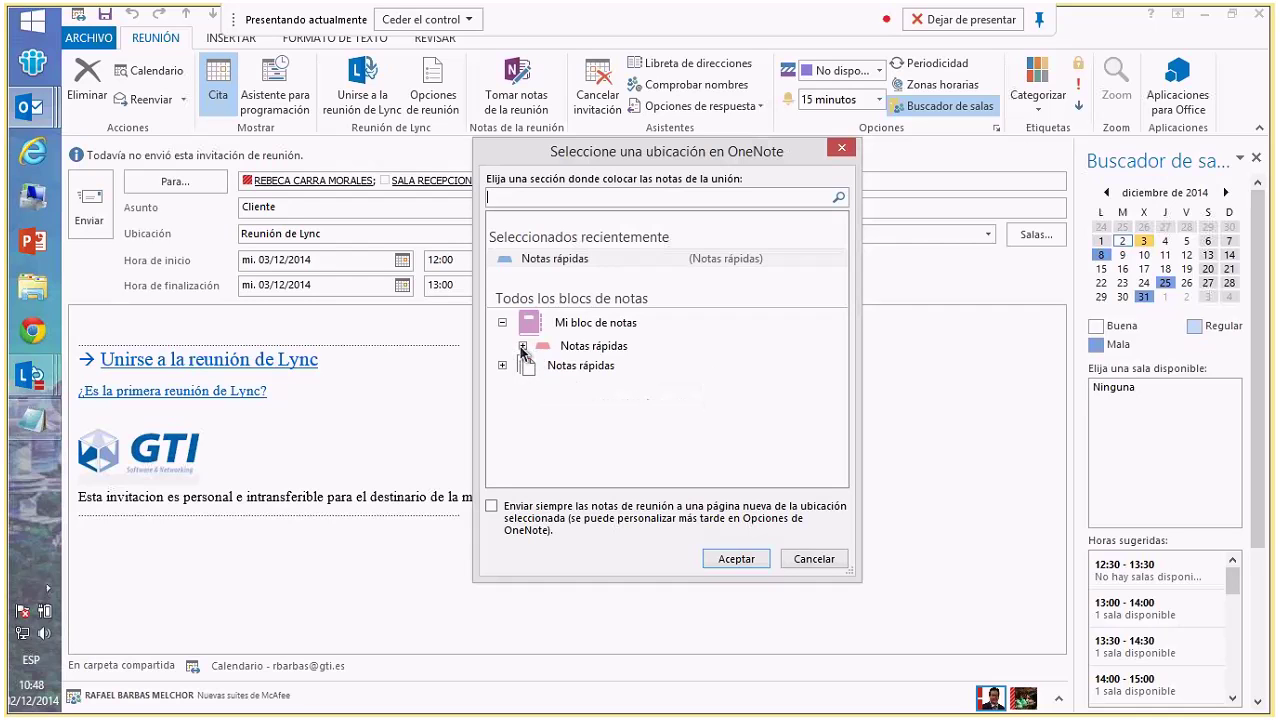
{"action": "left_click", "coordinate": [522, 345]}
{"action": "left_click", "coordinate": [670, 362]}
{"action": "left_click", "coordinate": [736, 558]}
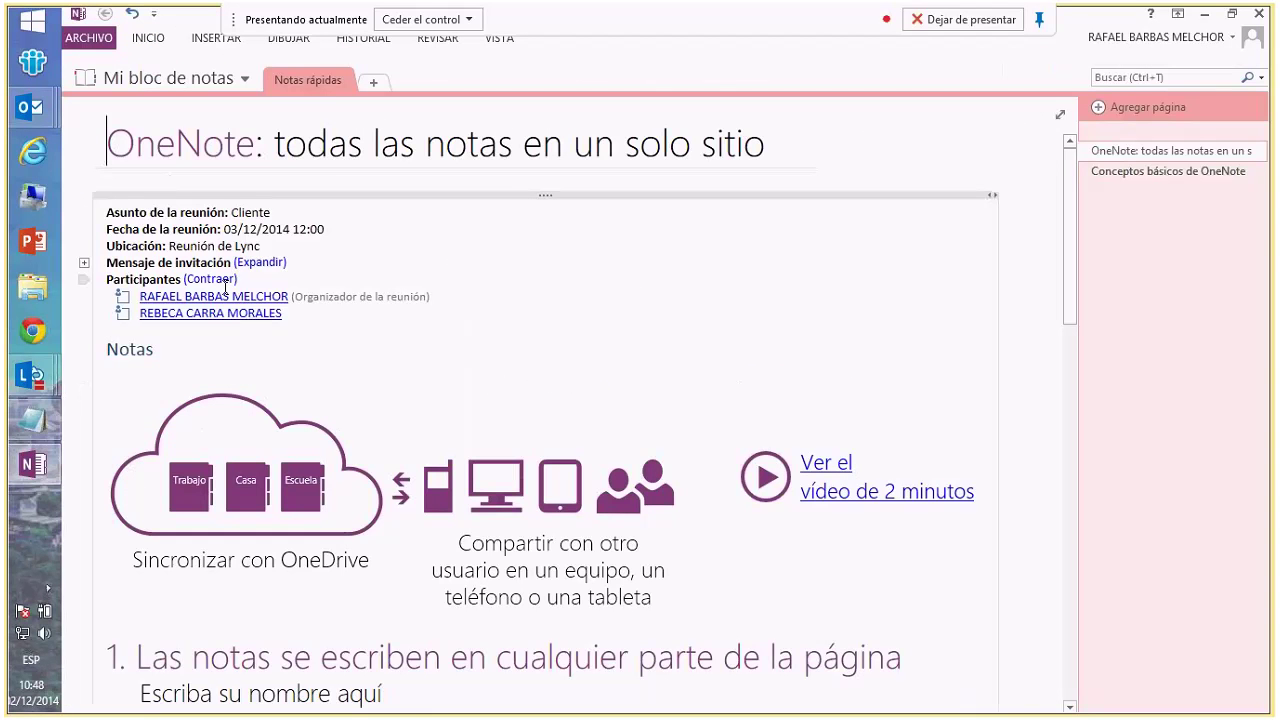
{"action": "mouse_move", "coordinate": [195, 297]}
{"action": "key", "text": "alt+Tab"}
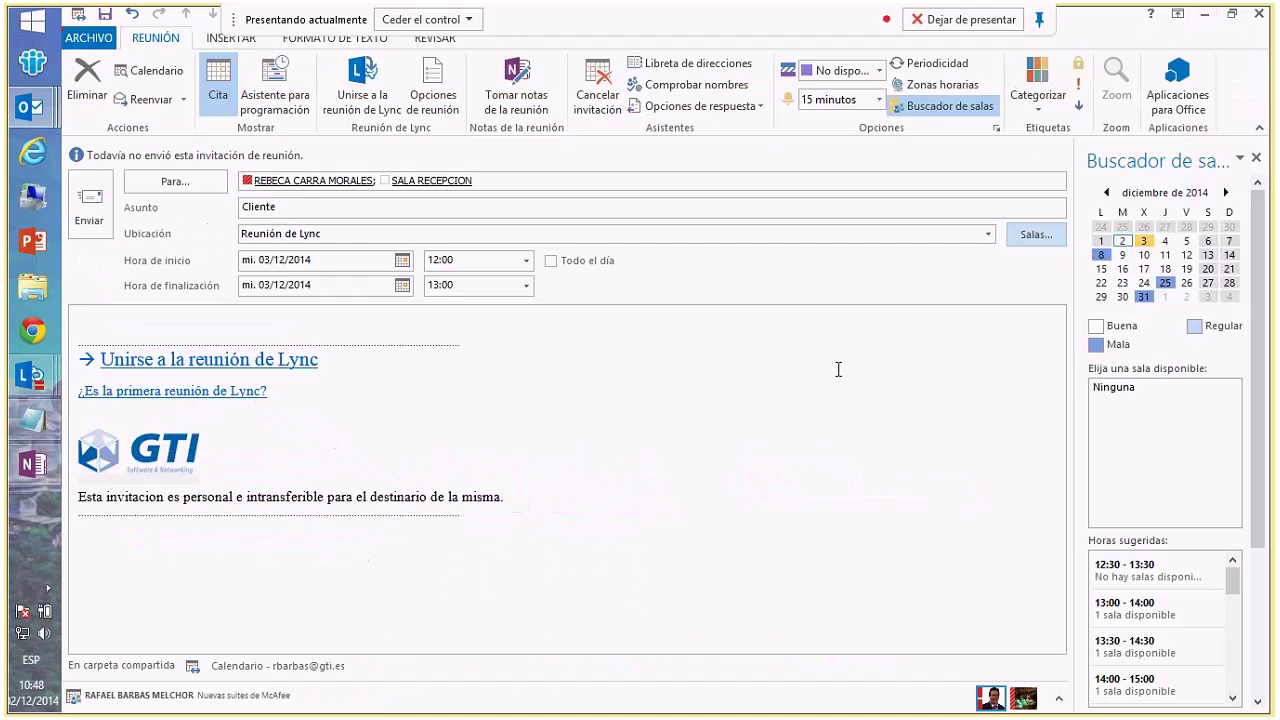
- Send the Cliente meeting invitation, then bring up the GTI intranet in Internet Explorer
{"action": "left_click", "coordinate": [93, 208]}
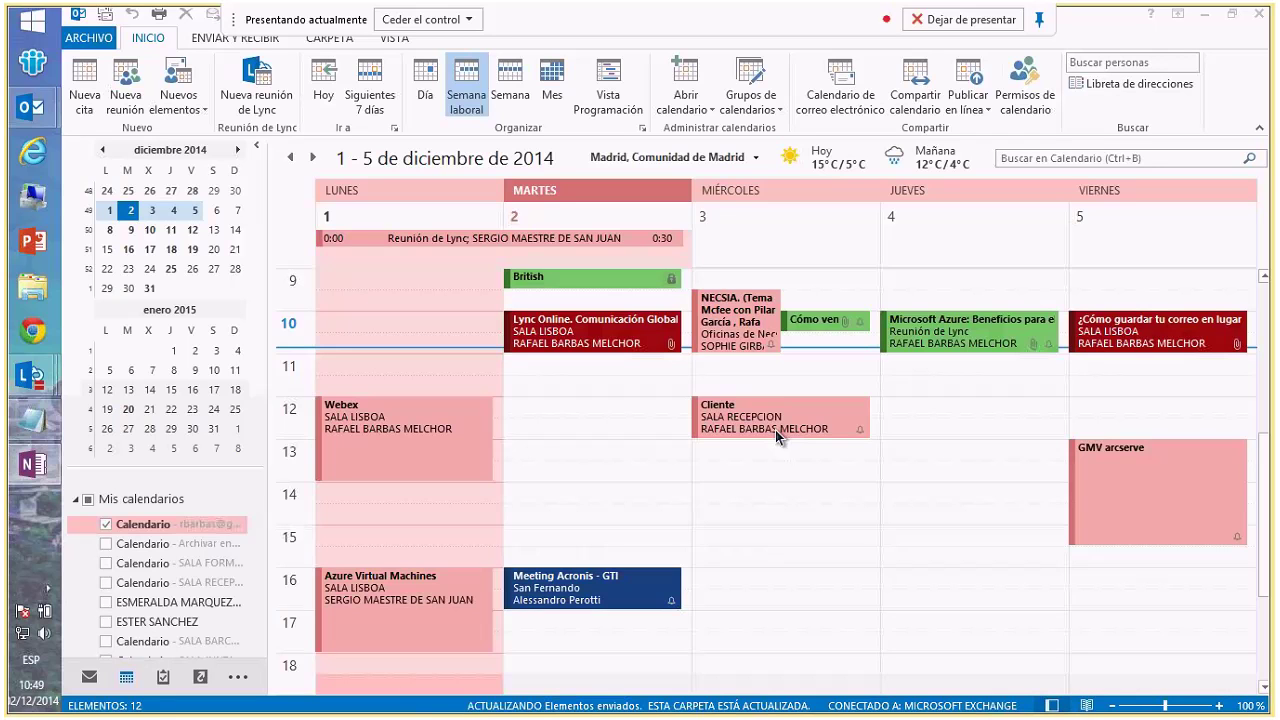
{"action": "left_click", "coordinate": [31, 155]}
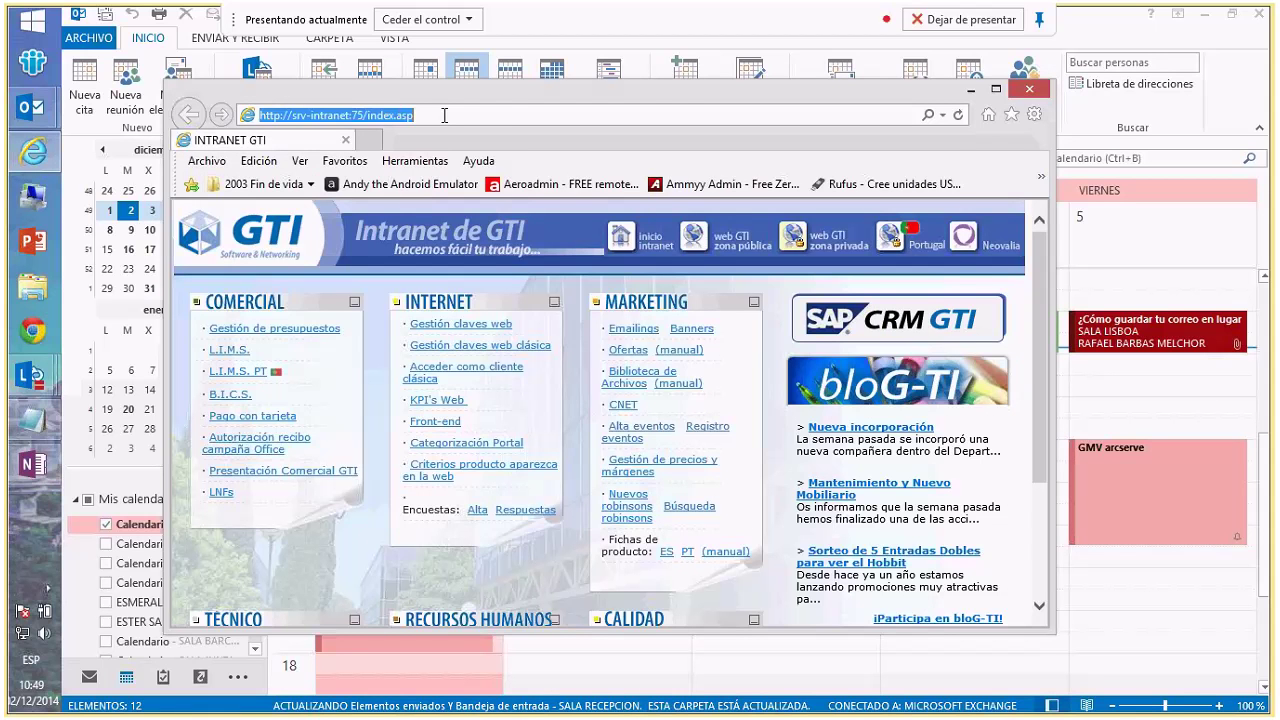
- Go to Office 365 Outlook and sign in with the saved account details
{"action": "type", "text": "outlook.office365.com/"}
{"action": "left_click", "coordinate": [443, 144]}
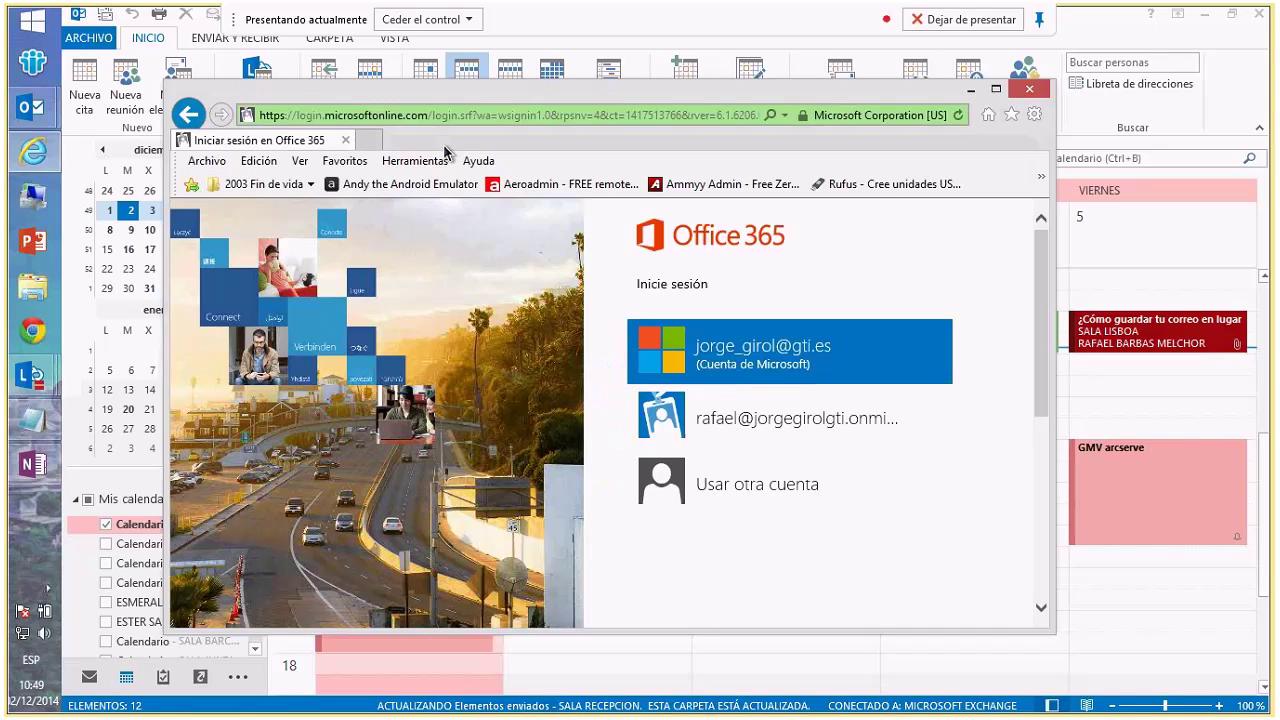
{"action": "left_click", "coordinate": [740, 484]}
{"action": "key", "text": "Down"}
{"action": "key", "text": "Return"}
{"action": "left_click", "coordinate": [688, 462]}
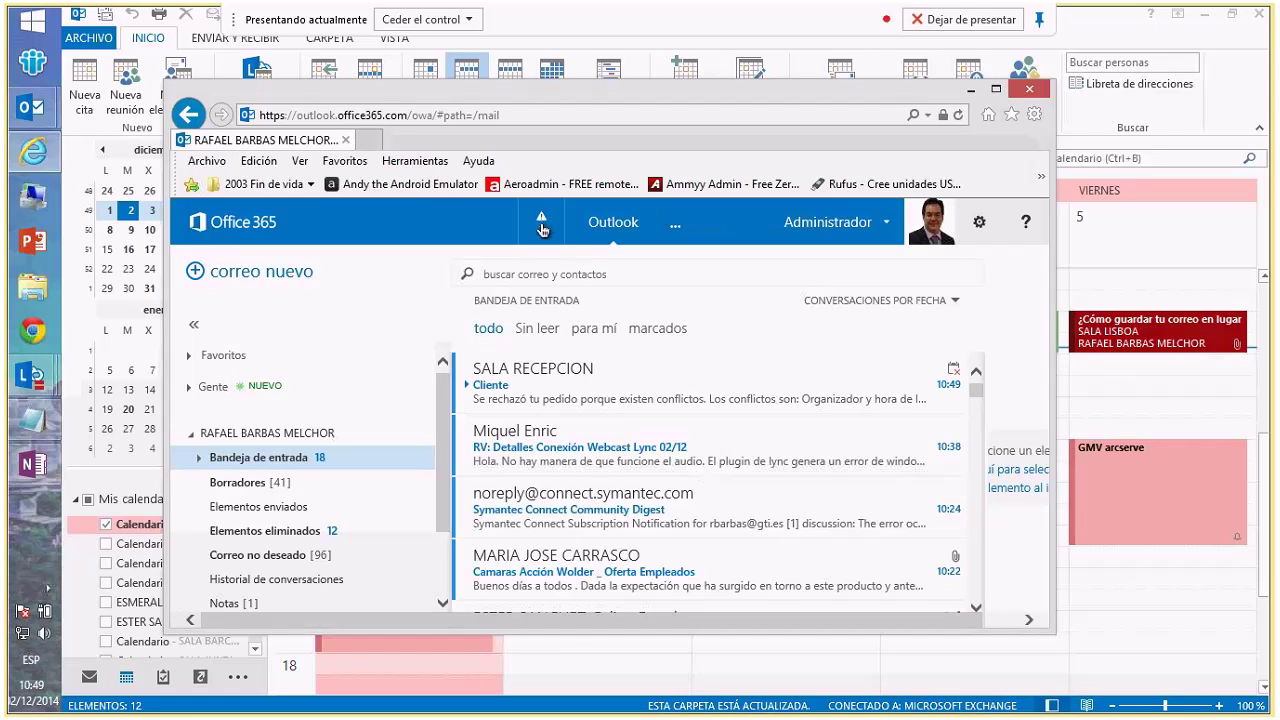
- Check and close the pending alerts, then switch to the calendar in a maximized window
{"action": "left_click", "coordinate": [541, 222]}
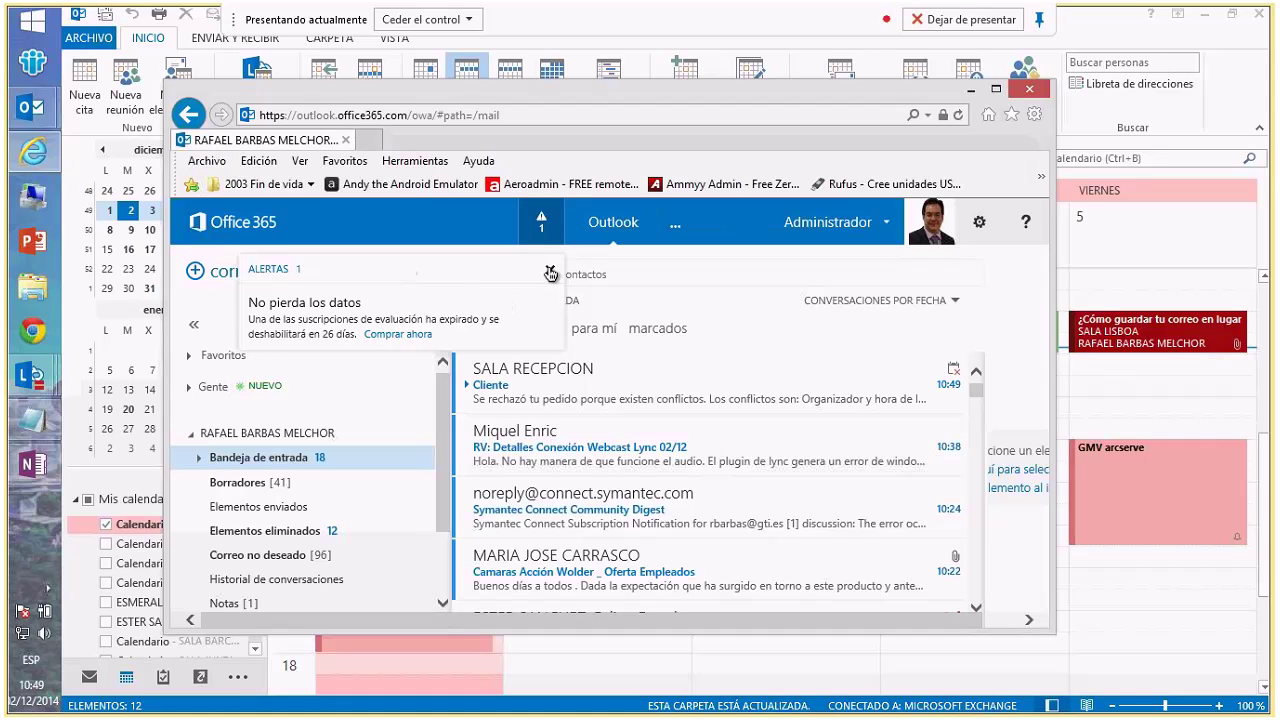
{"action": "left_click", "coordinate": [510, 232]}
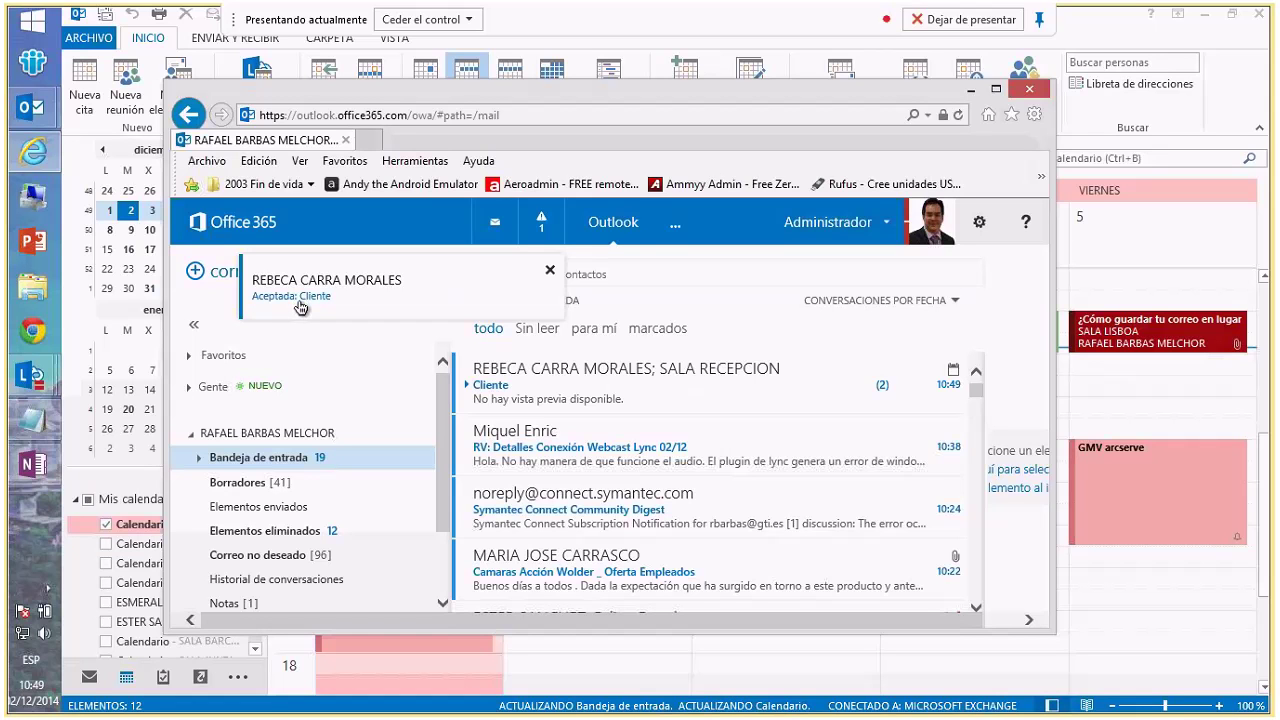
{"action": "left_click", "coordinate": [684, 230]}
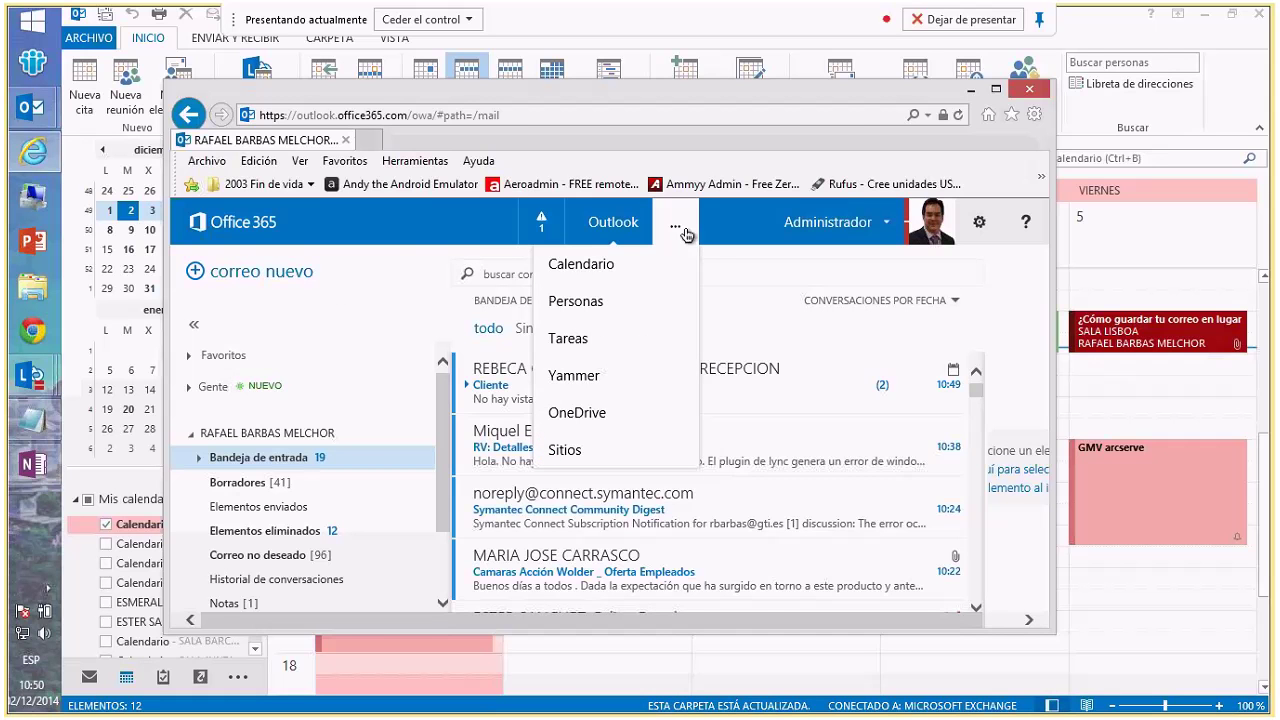
{"action": "left_click", "coordinate": [581, 264]}
{"action": "left_click", "coordinate": [996, 89]}
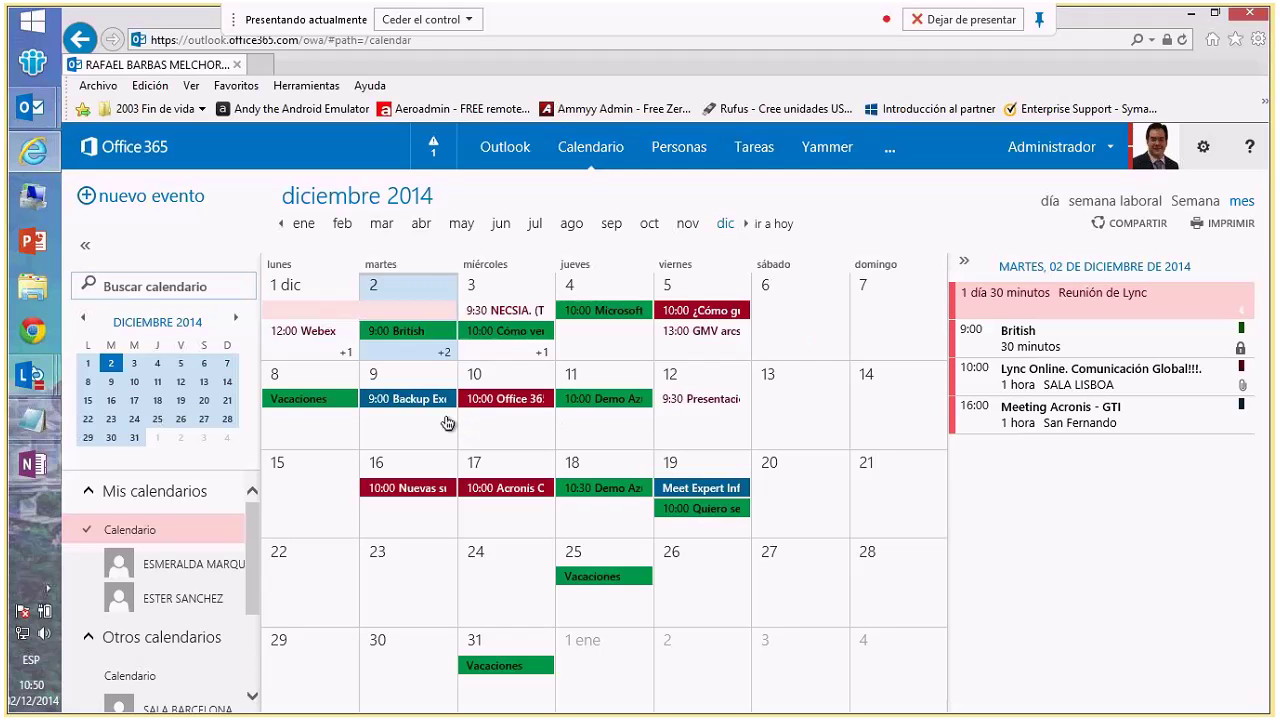
- Review the Cliente meeting details on 3 December, then close the Office 365 browser window
{"action": "left_click", "coordinate": [496, 297]}
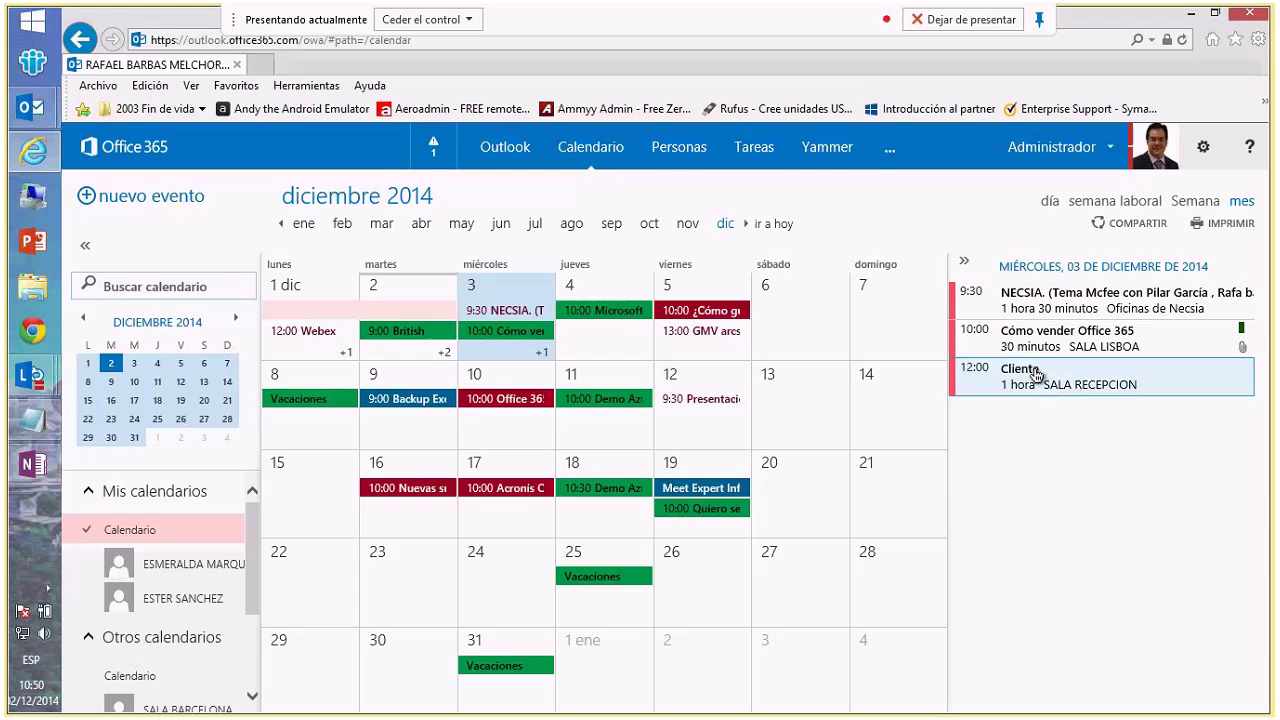
{"action": "left_click", "coordinate": [1036, 375]}
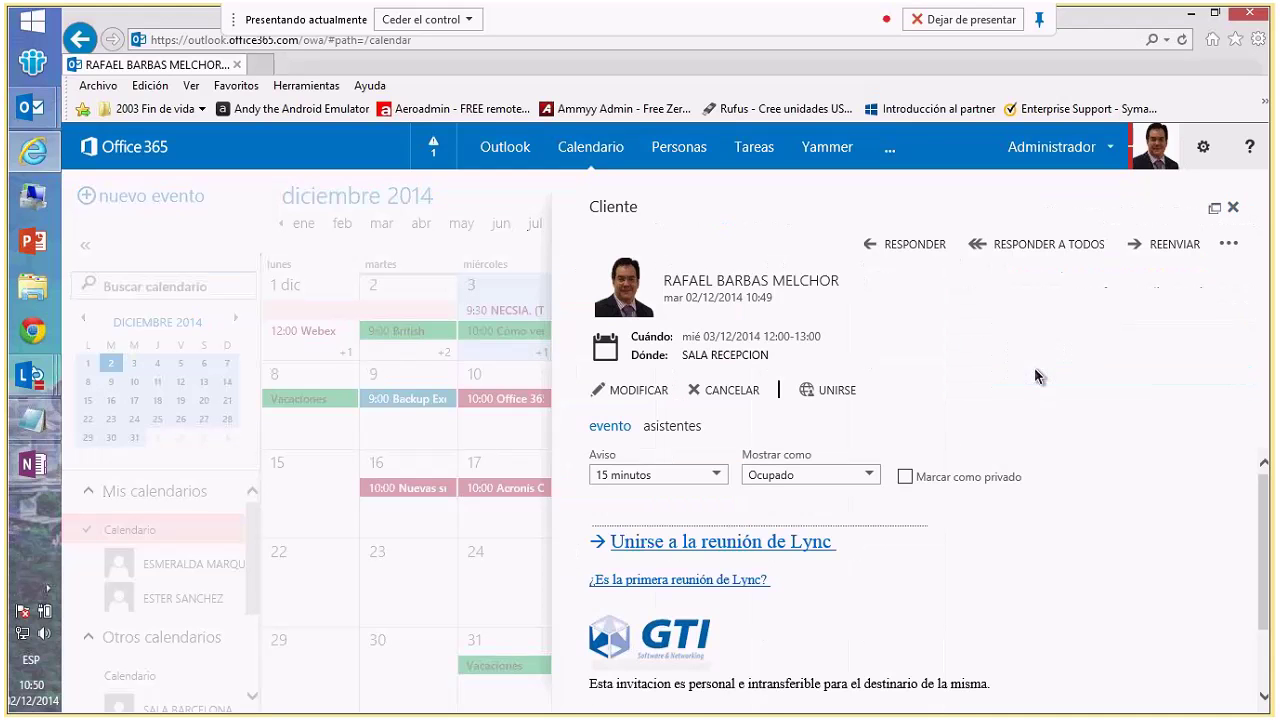
{"action": "scroll", "coordinate": [850, 497], "scroll_direction": "down", "scroll_amount": 3}
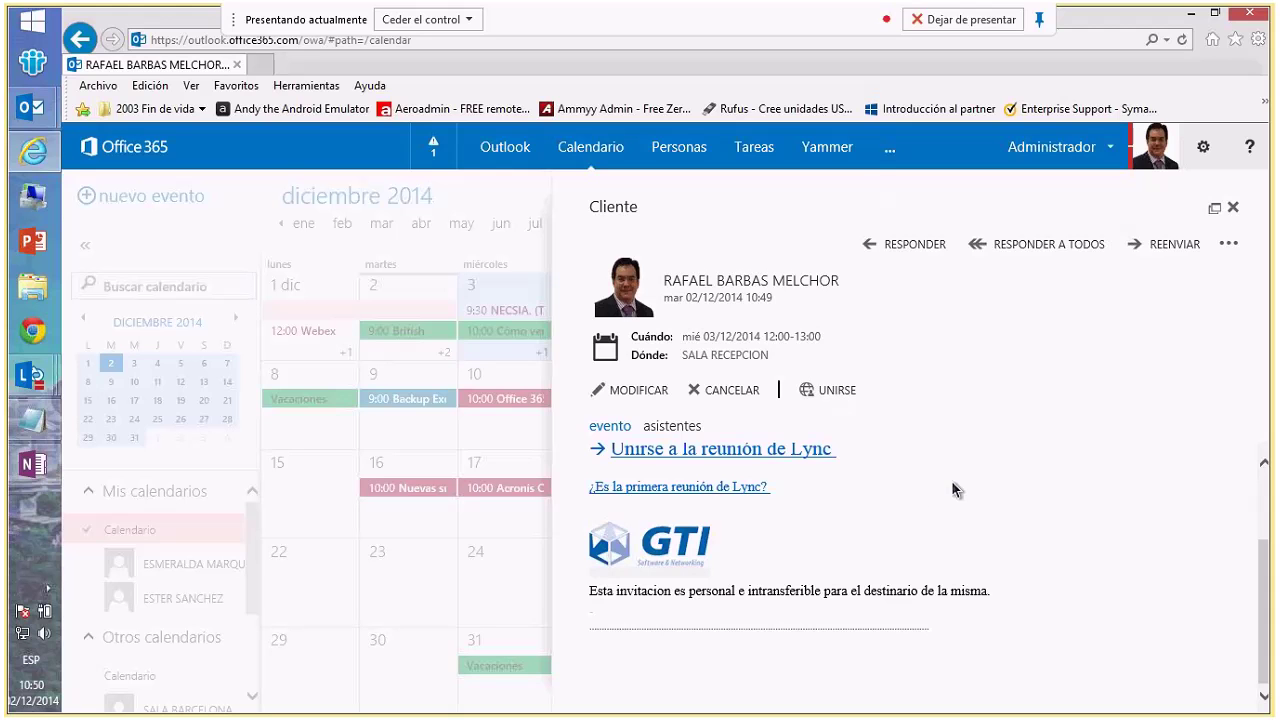
{"action": "left_click", "coordinate": [1234, 208]}
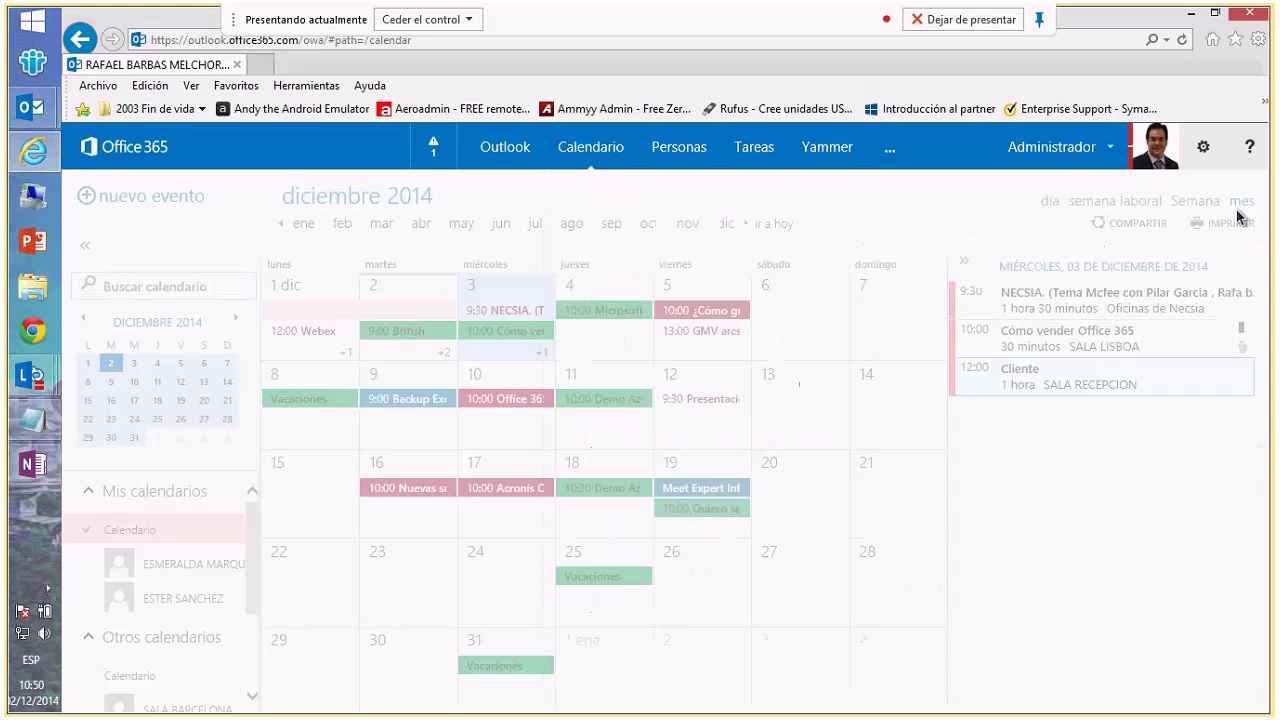
{"action": "key", "text": "super+Down"}
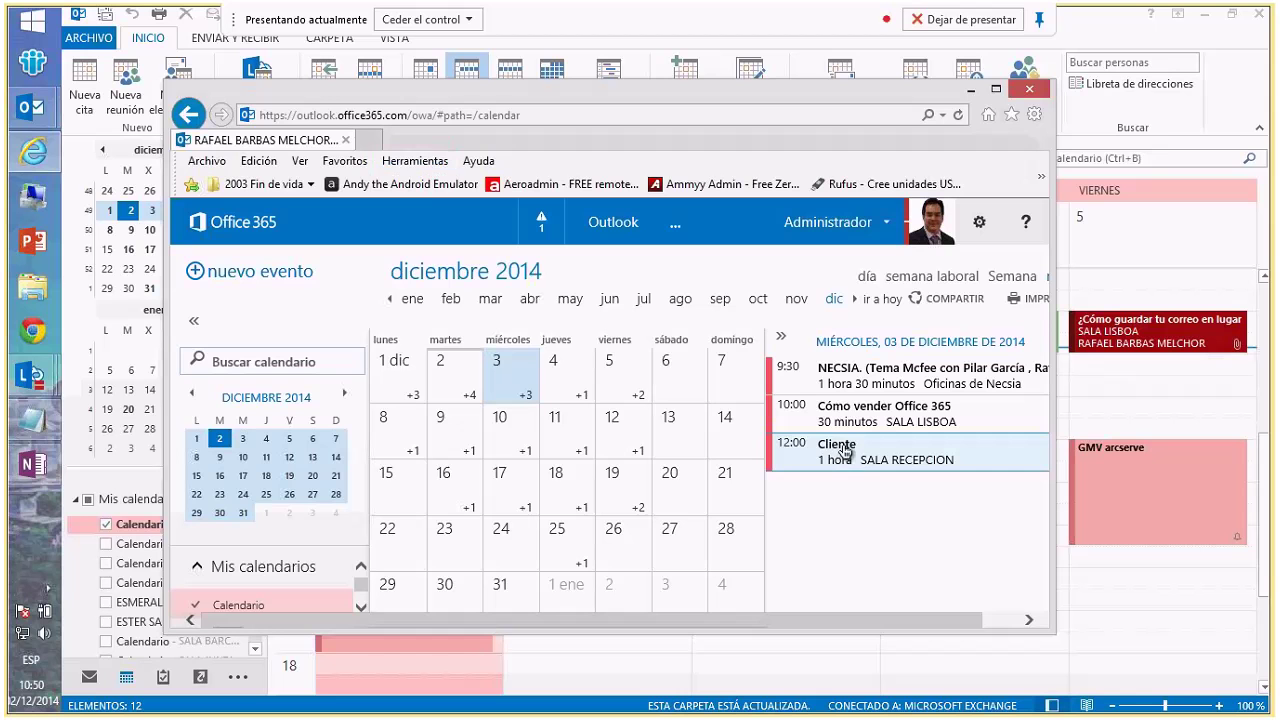
{"action": "left_click", "coordinate": [970, 89]}
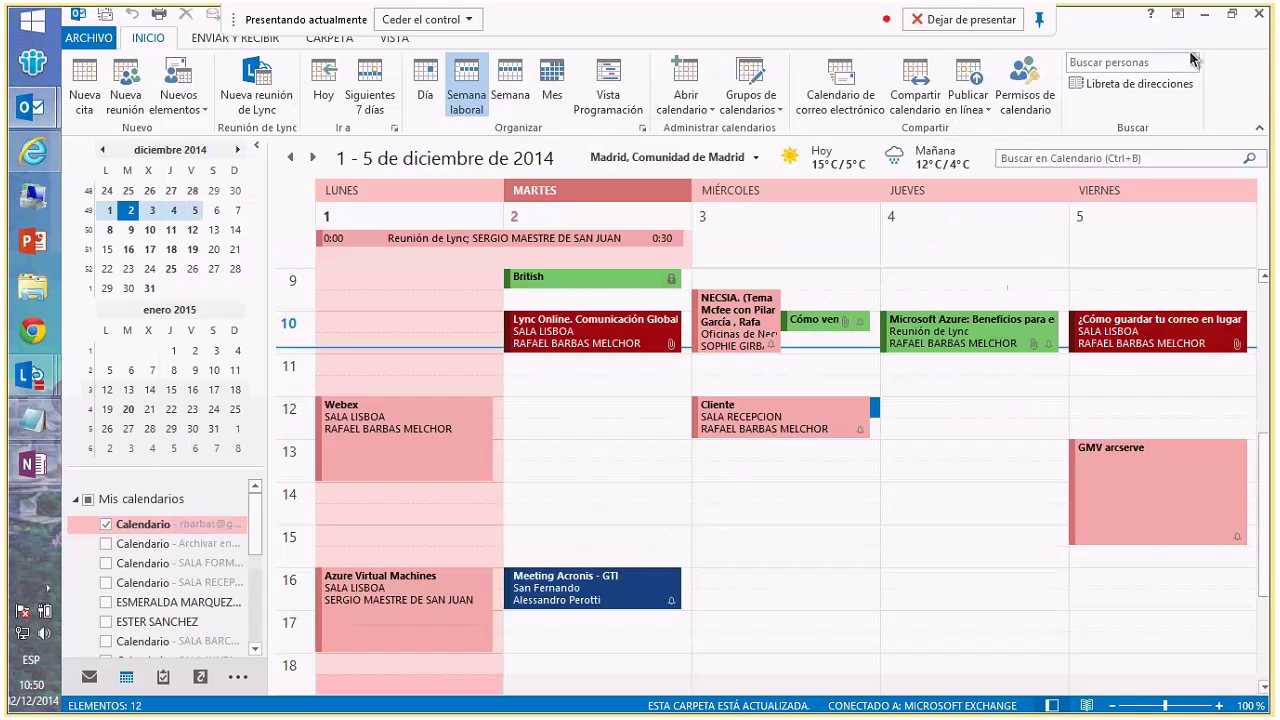
- Bring up the Lync meeting window, show its join information and select the meeting link
{"action": "left_click", "coordinate": [1204, 13]}
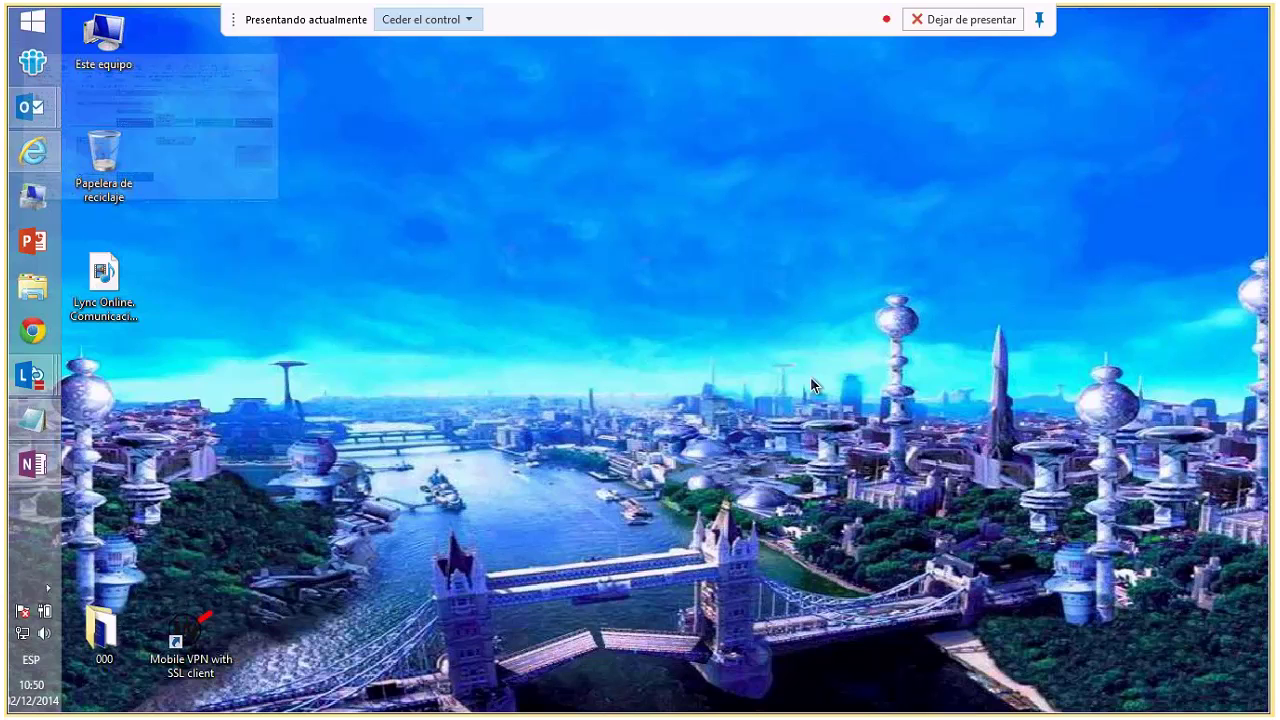
{"action": "mouse_move", "coordinate": [30, 375]}
{"action": "left_click", "coordinate": [166, 378]}
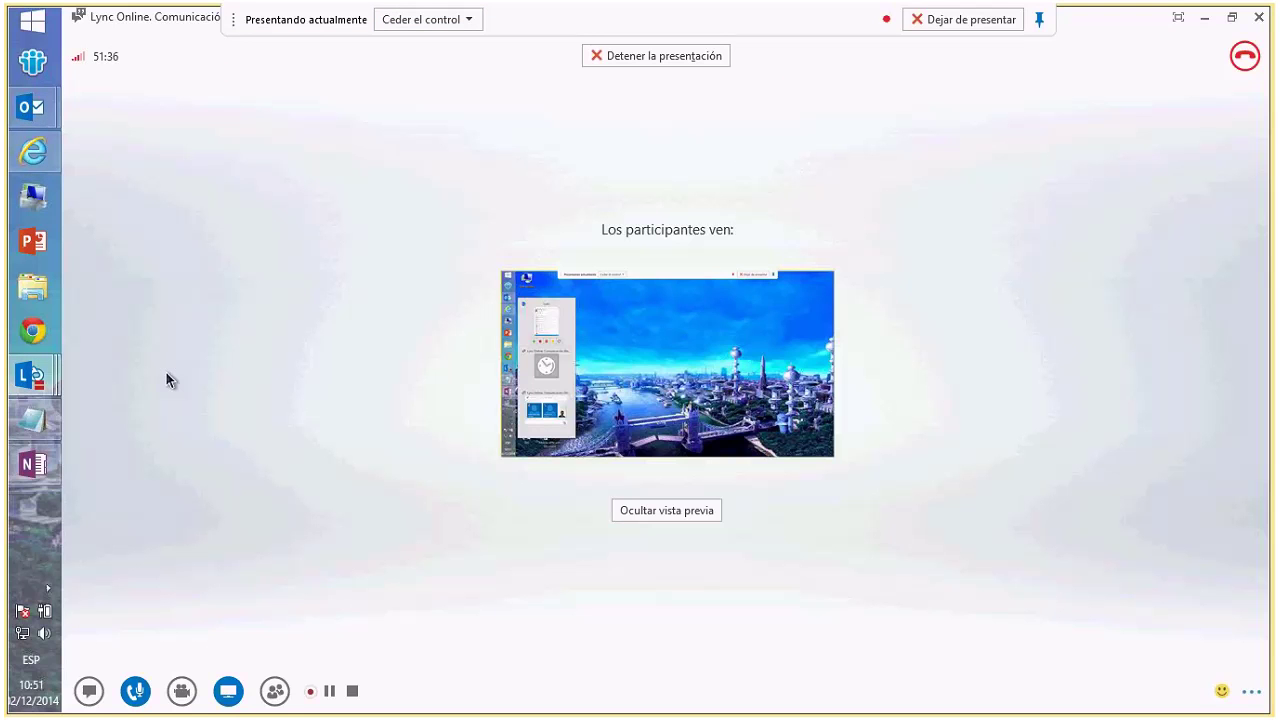
{"action": "left_click", "coordinate": [1251, 693]}
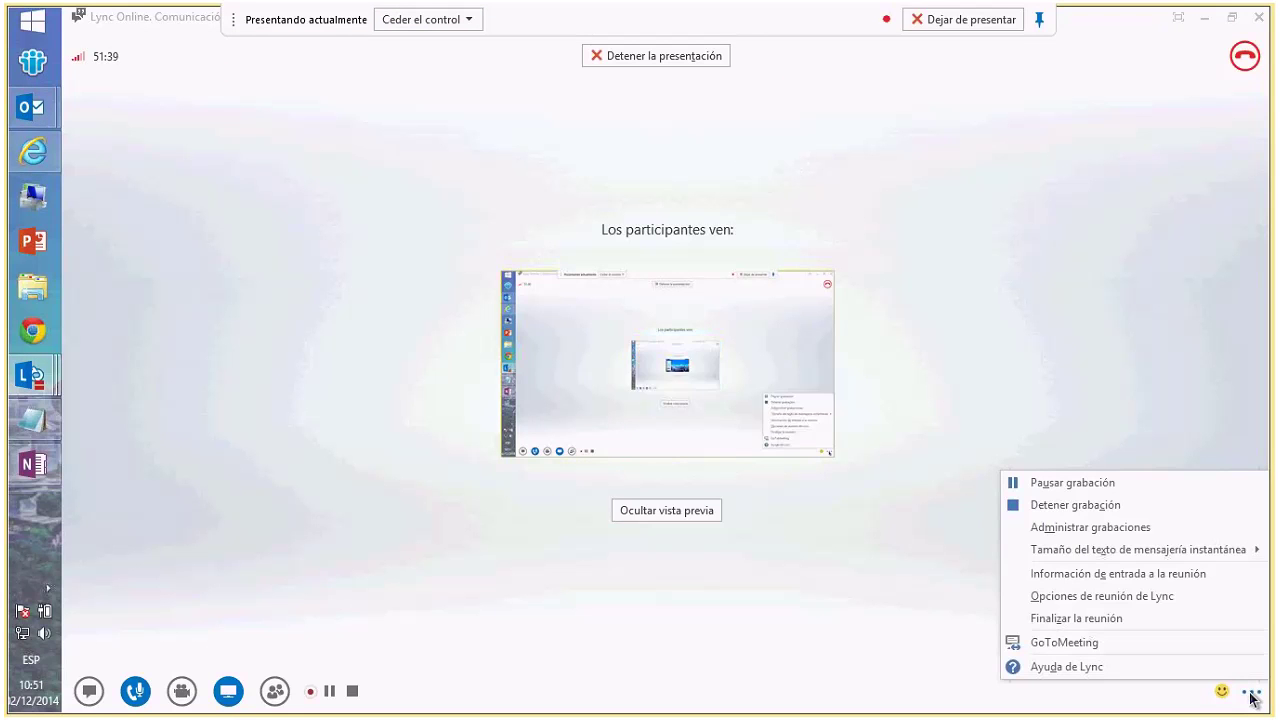
{"action": "left_click", "coordinate": [1187, 573]}
{"action": "left_click_drag", "start_coordinate": [737, 375], "coordinate": [488, 377]}
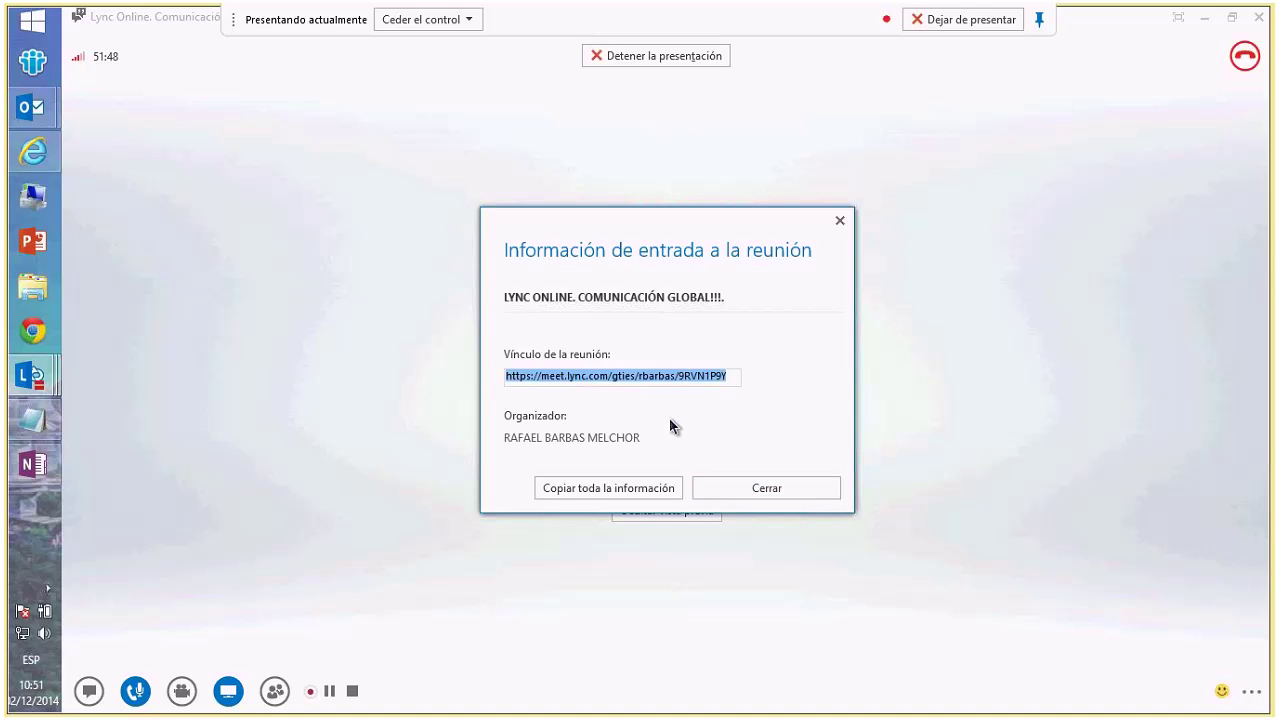
- In File Explorer, browse drive R: through PPTs, Cloud and Microsoft into Office 365
{"action": "left_click", "coordinate": [56, 288]}
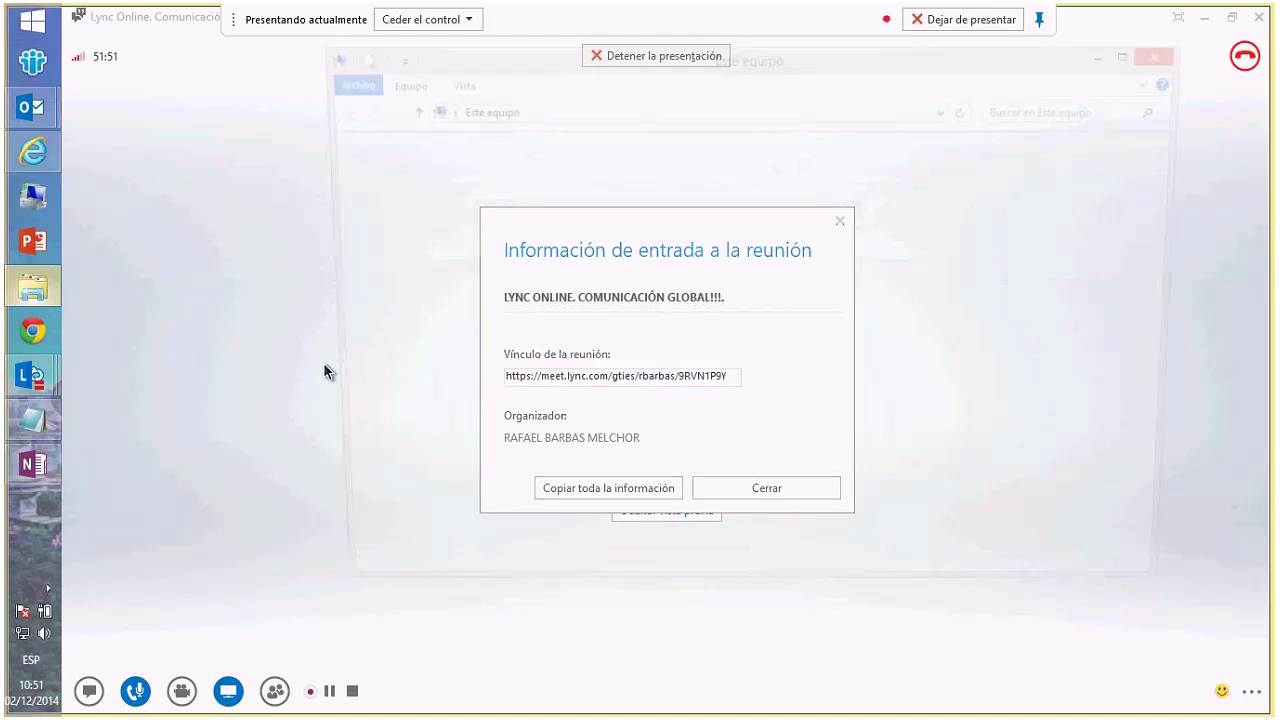
{"action": "double_click", "coordinate": [780, 438]}
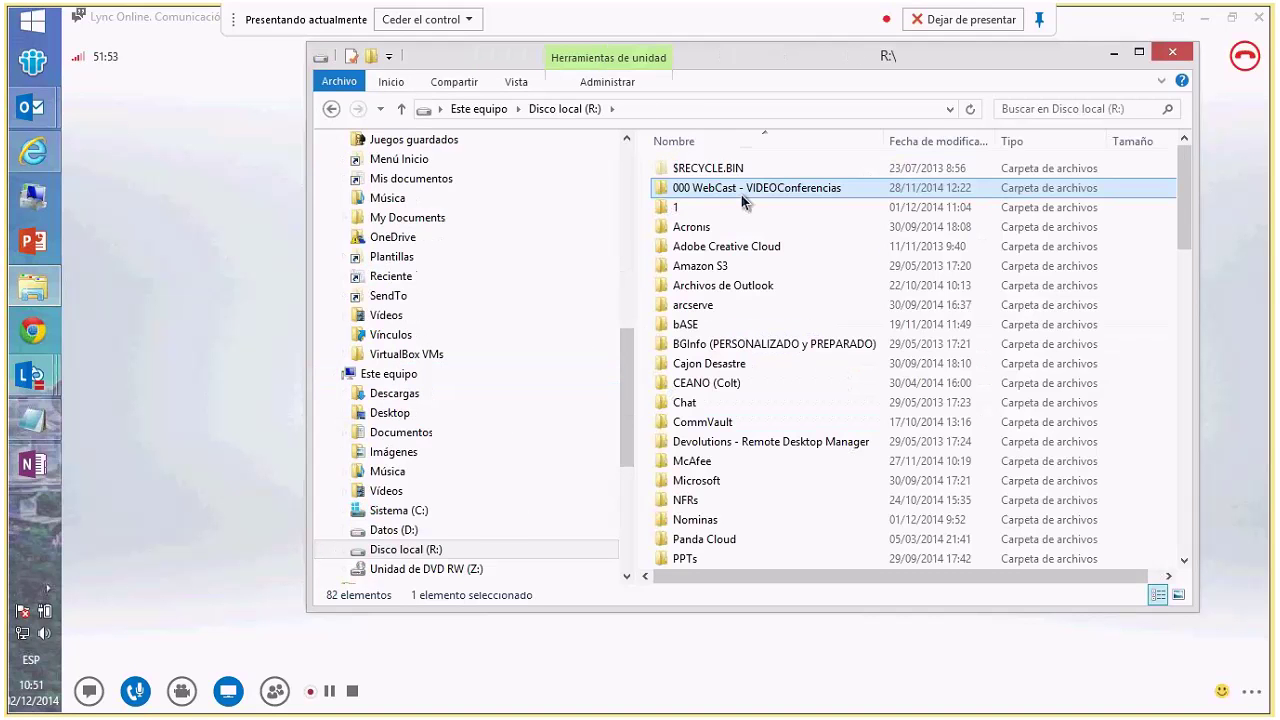
{"action": "key", "text": "p"}
{"action": "key", "text": "p"}
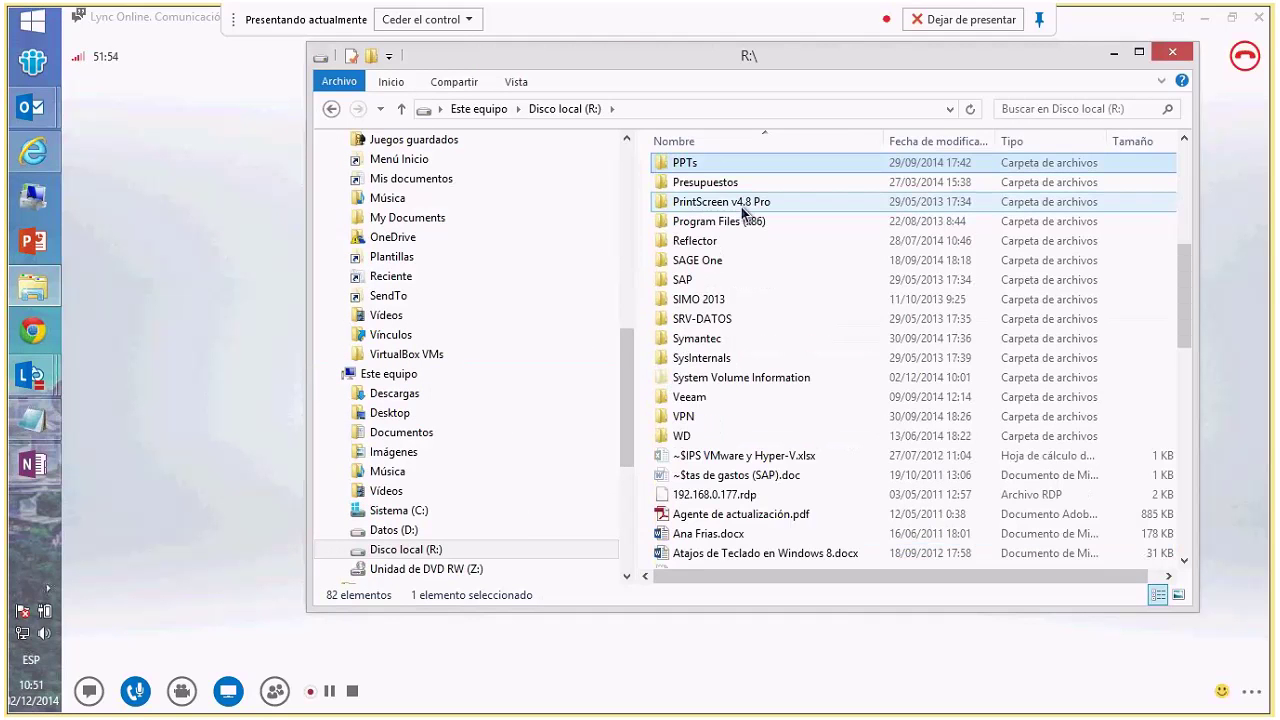
{"action": "key", "text": "Return"}
{"action": "key", "text": "m"}
{"action": "key", "text": "m"}
{"action": "key", "text": "Return"}
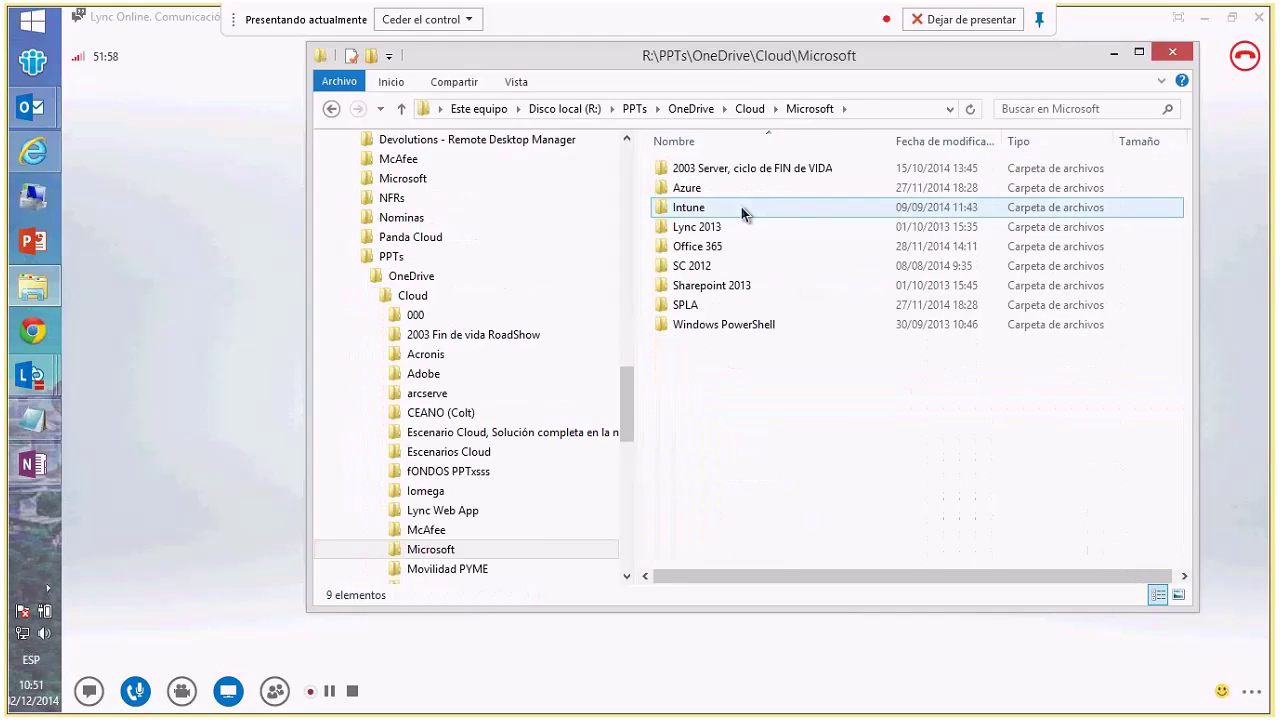
{"action": "double_click", "coordinate": [743, 246]}
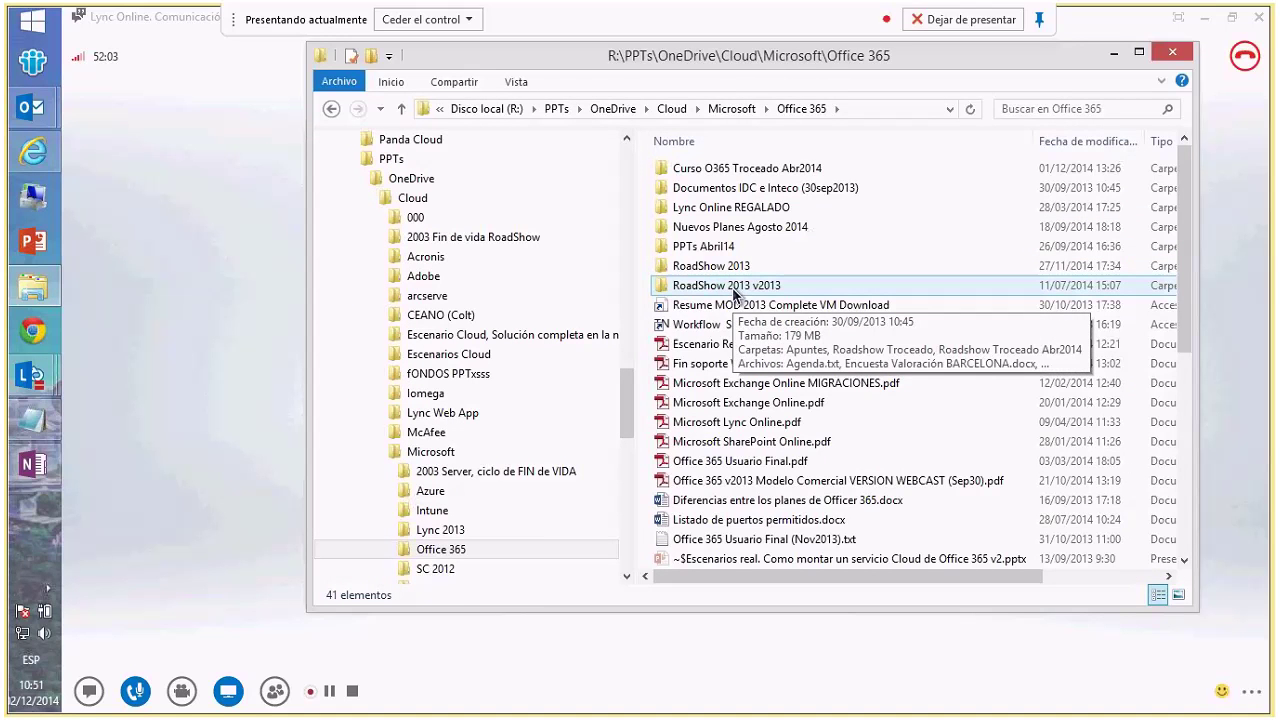
- Return to drive R: root and open Software Videoconferencia Microsoft Lync from 000 WebCast - VIDEOConferencias
{"action": "key", "text": "BackSpace"}
{"action": "key", "text": "BackSpace"}
{"action": "double_click", "coordinate": [688, 172]}
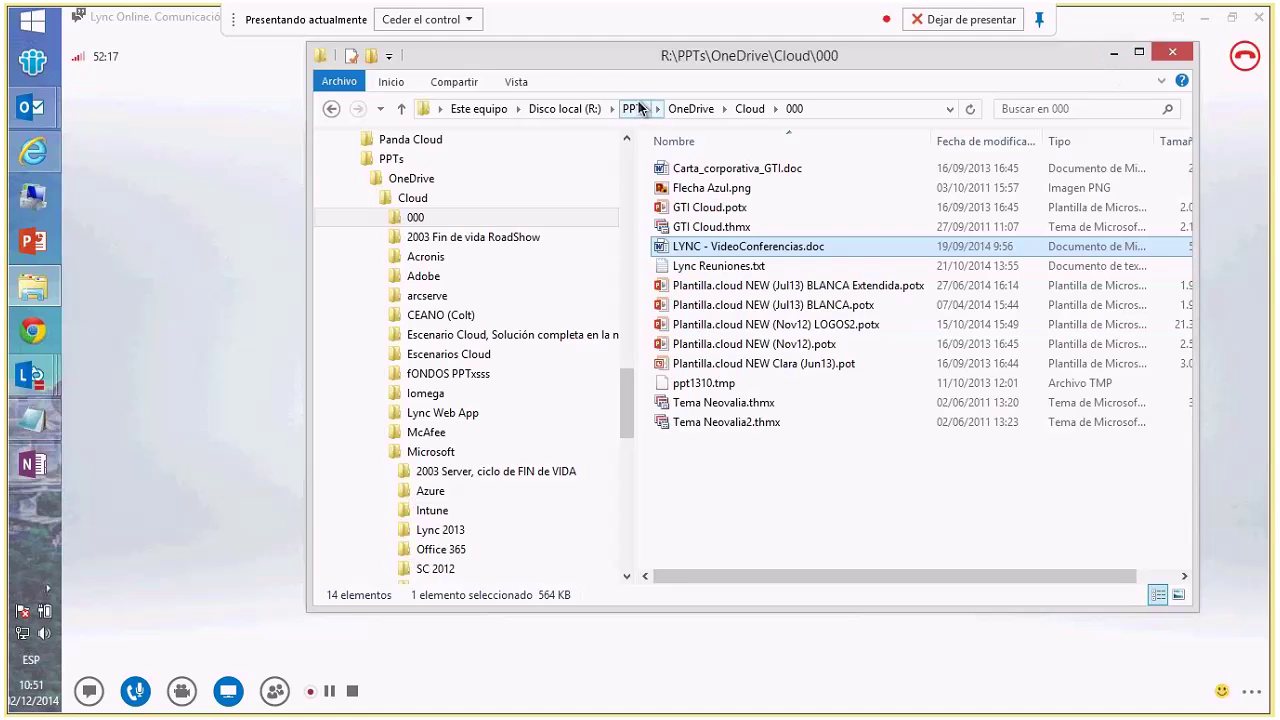
{"action": "left_click", "coordinate": [638, 108]}
{"action": "left_click", "coordinate": [577, 107]}
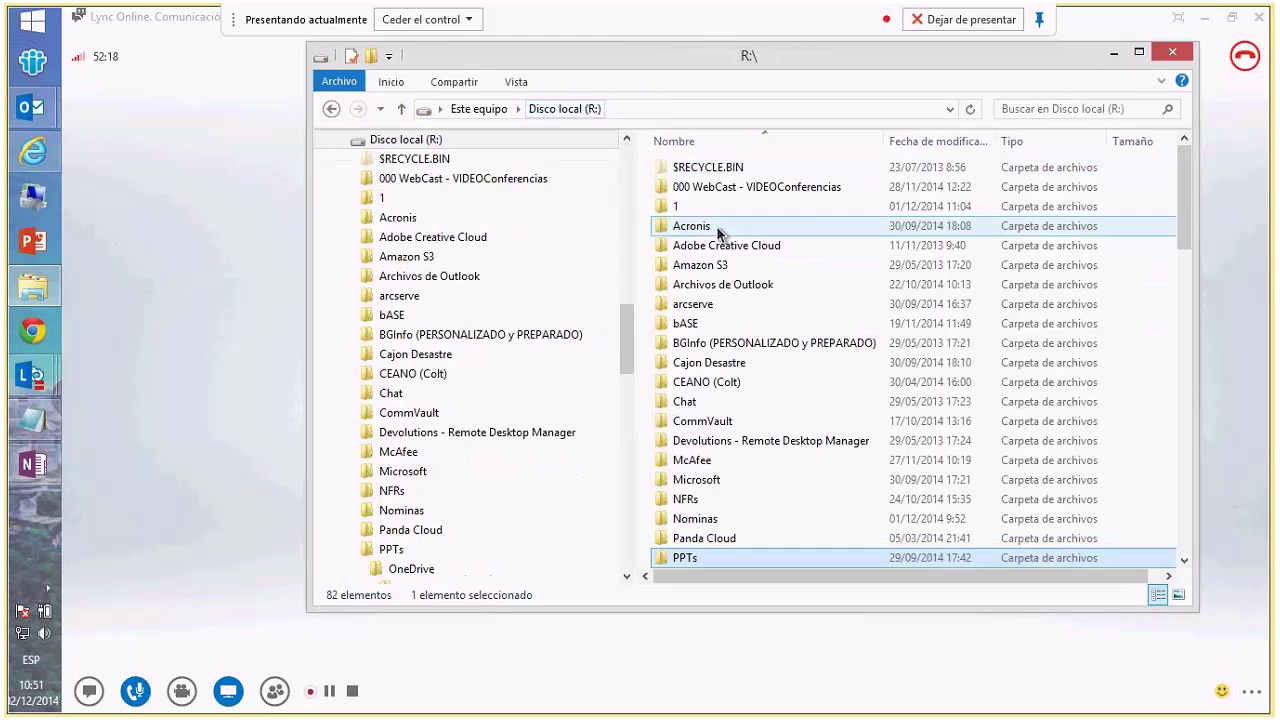
{"action": "double_click", "coordinate": [724, 190]}
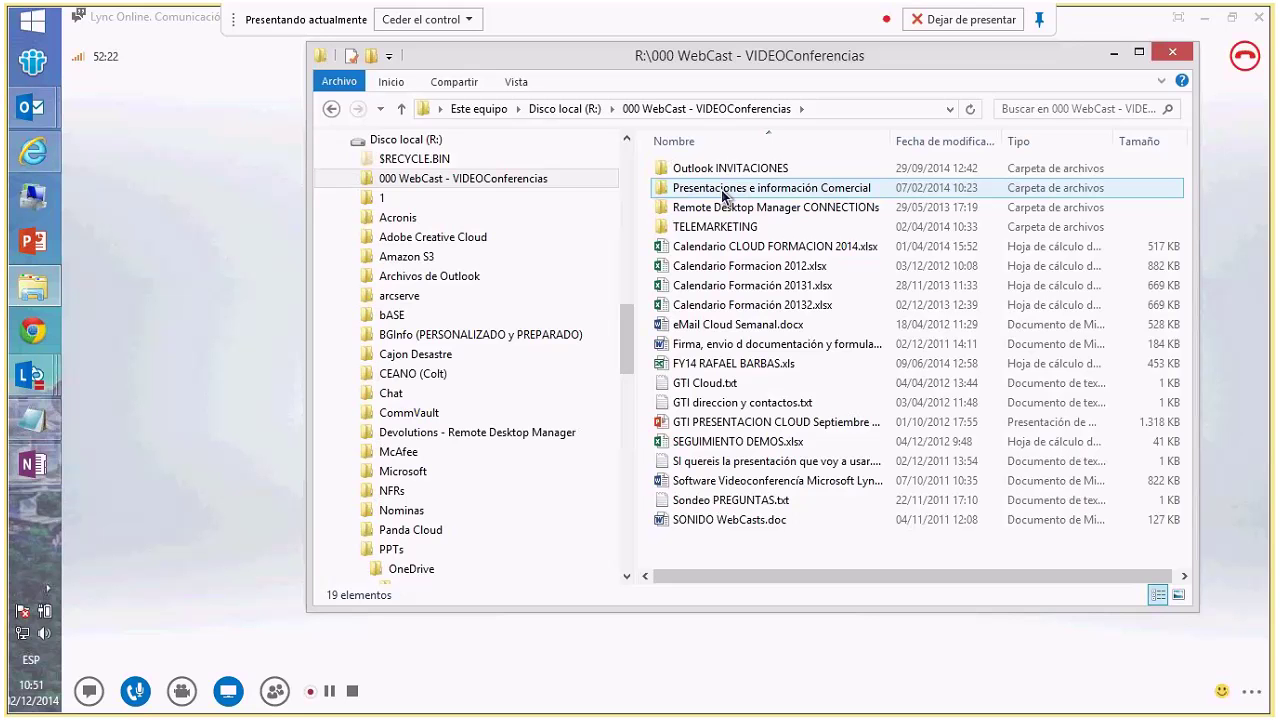
{"action": "double_click", "coordinate": [722, 481]}
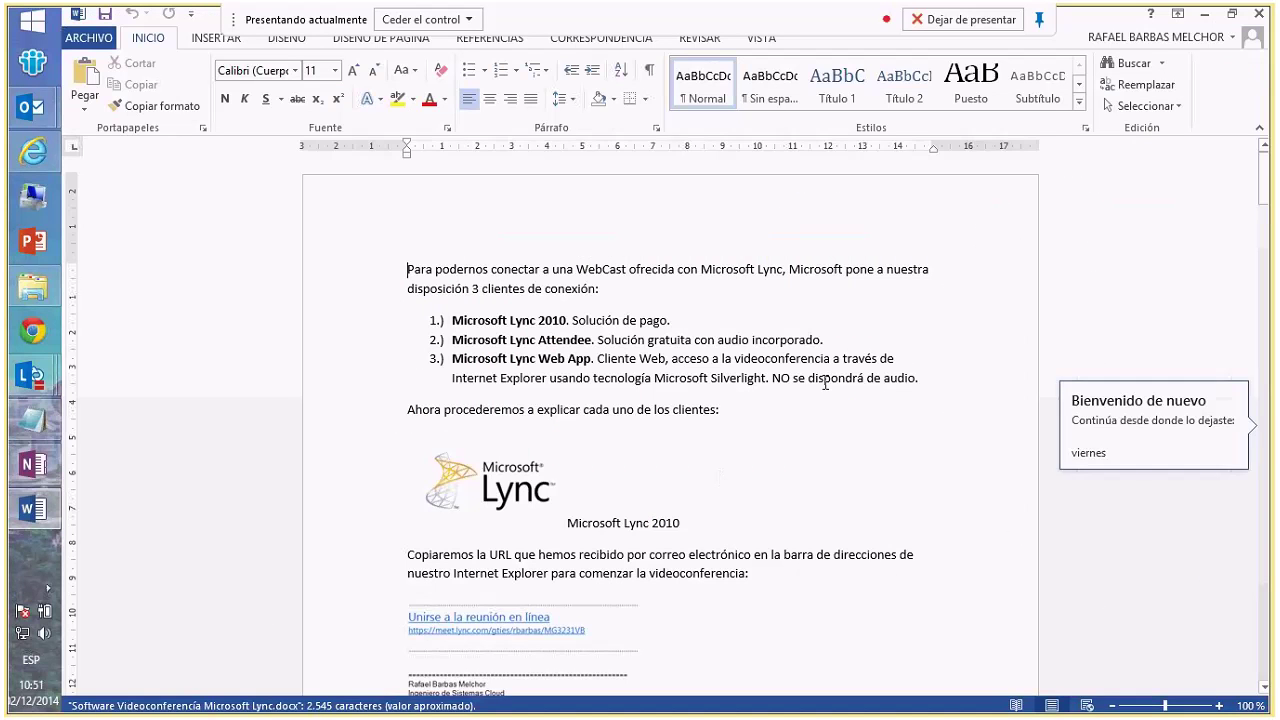
- Scroll the Lync guide to page 2, minimize Word and File Explorer, and reselect the meeting link
{"action": "left_click_drag", "start_coordinate": [1263, 190], "coordinate": [1245, 678]}
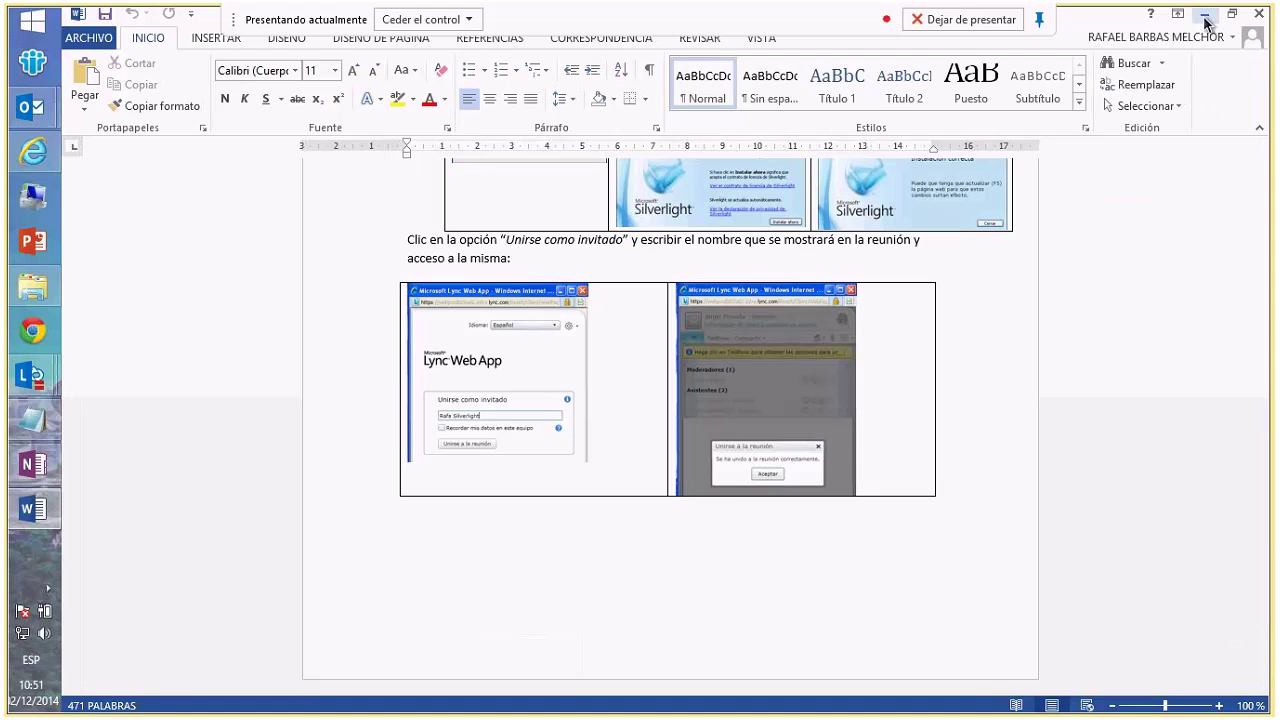
{"action": "left_click", "coordinate": [1205, 17]}
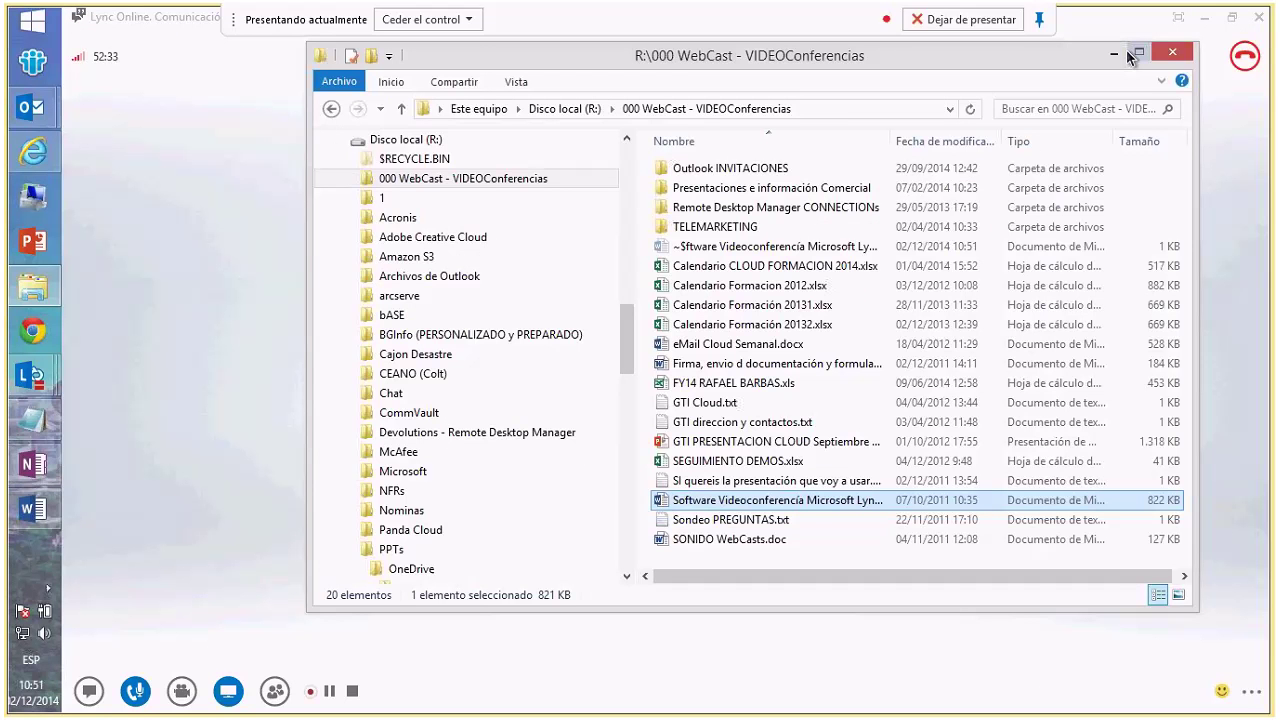
{"action": "left_click", "coordinate": [1126, 49]}
{"action": "left_click_drag", "start_coordinate": [729, 379], "coordinate": [465, 386]}
{"action": "key", "text": "ctrl+c"}
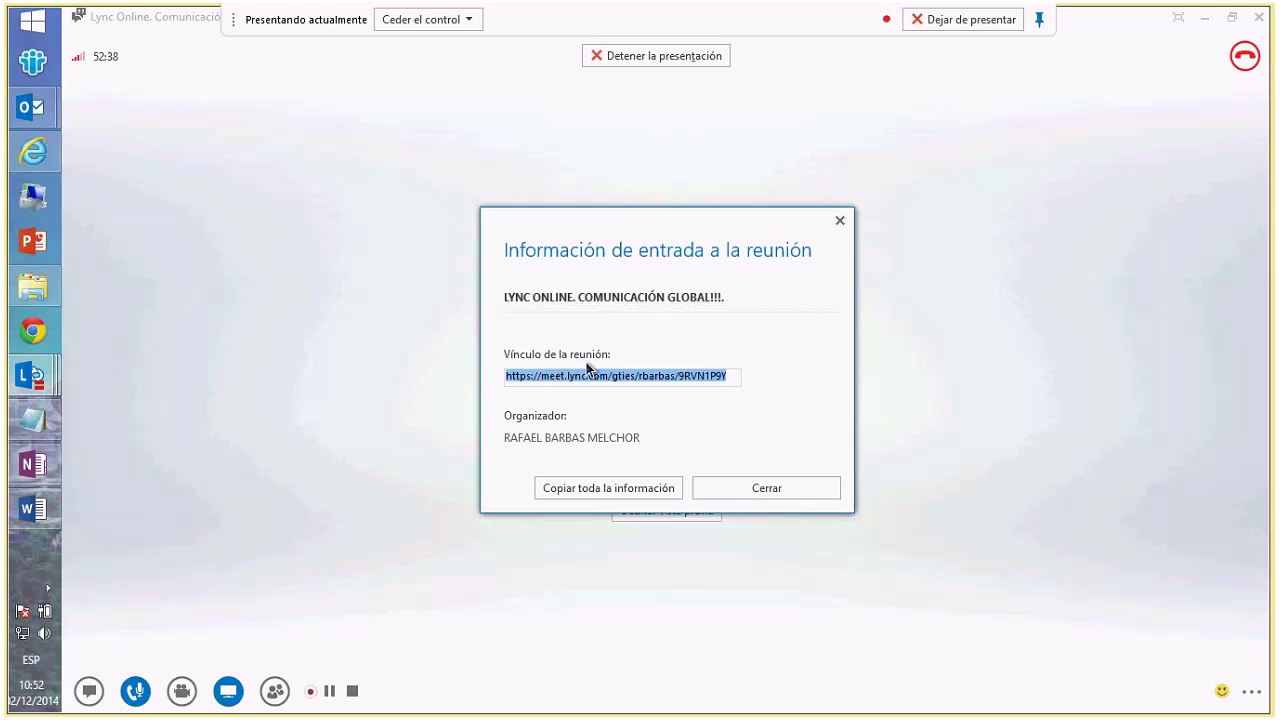
- Launch Google Chrome from the Start search and restore its window
{"action": "mouse_move", "coordinate": [44, 160]}
{"action": "key", "text": "super"}
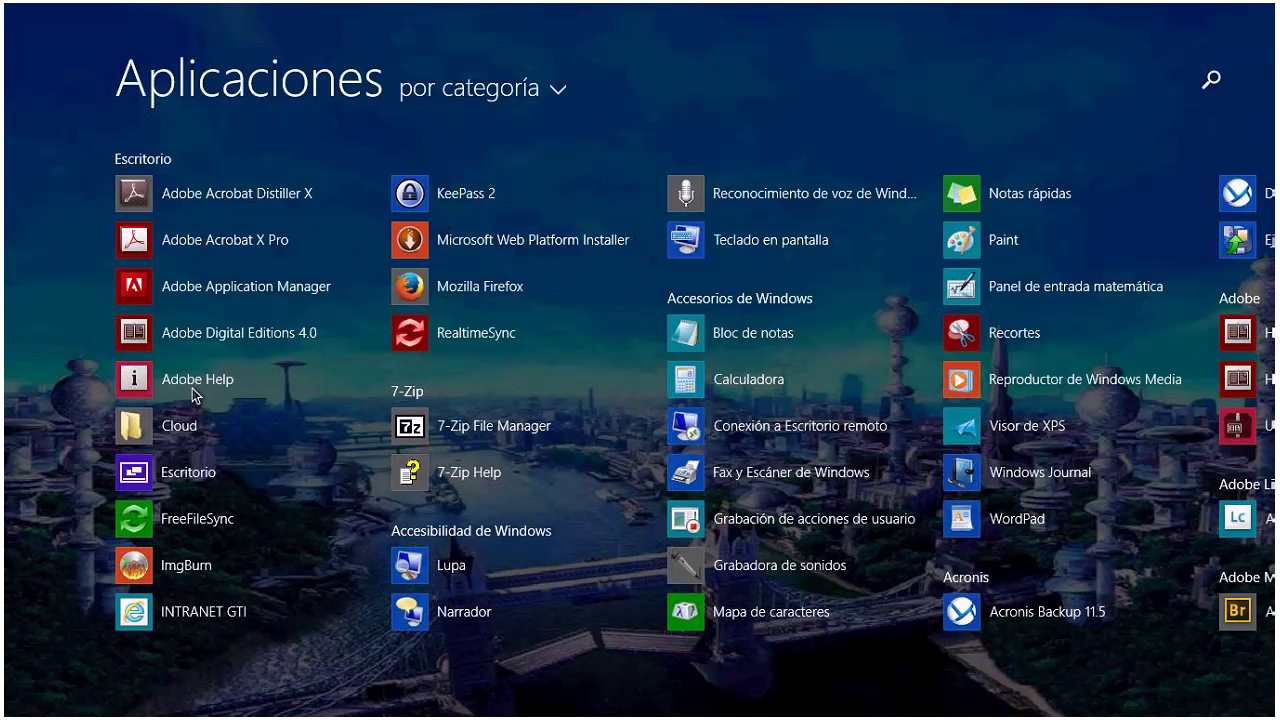
{"action": "type", "text": "chrome"}
{"action": "key", "text": "super"}
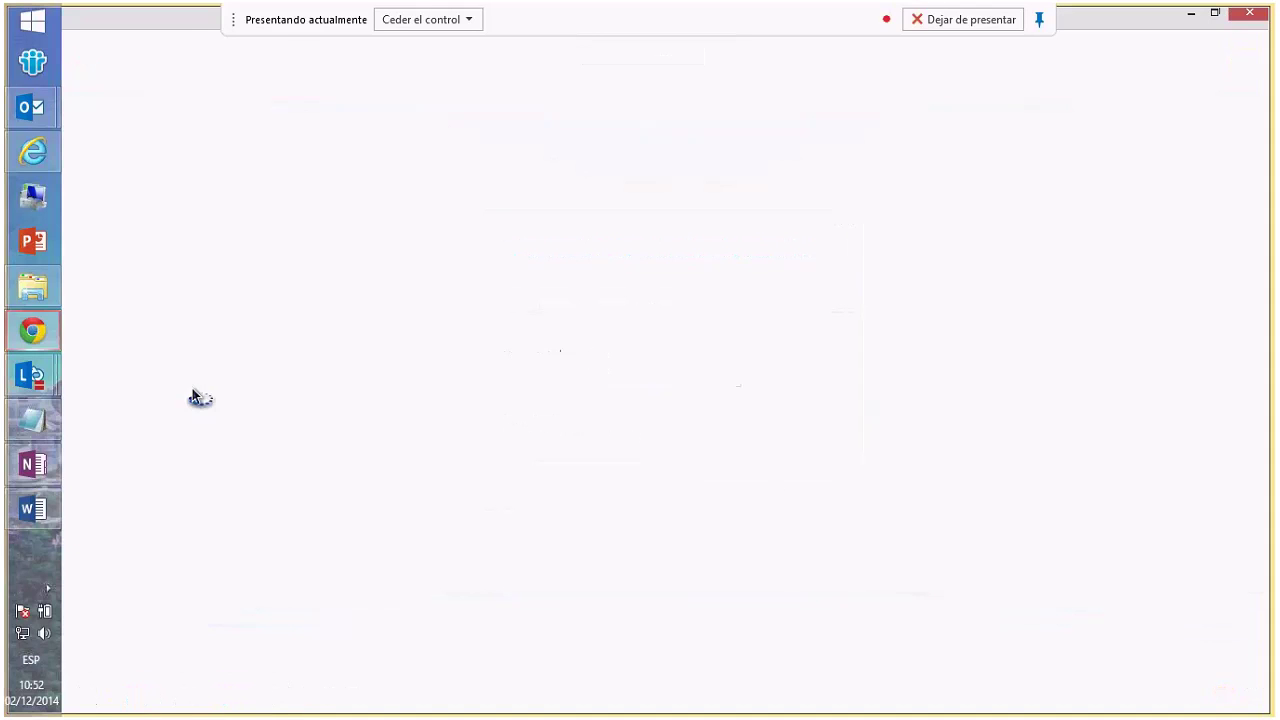
{"action": "left_click", "coordinate": [1208, 18]}
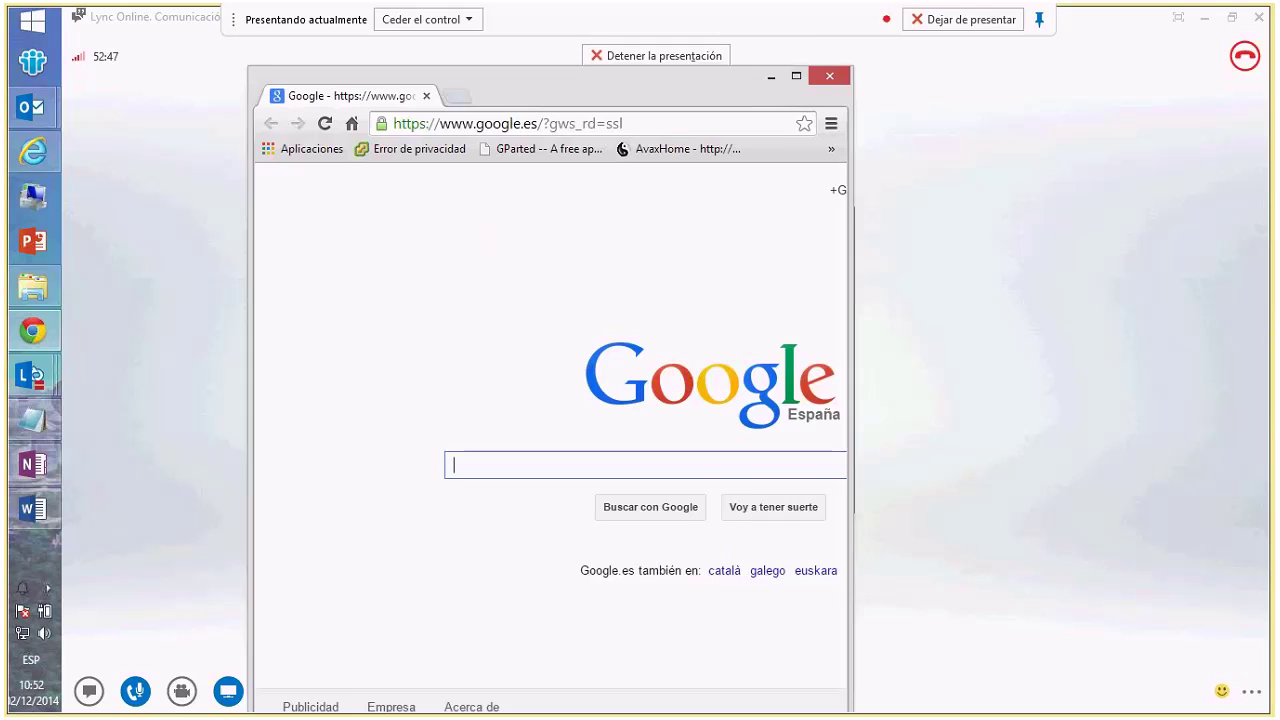
- Load the pasted Lync meeting link with ?=sl1 appended in Chrome
{"action": "left_click", "coordinate": [650, 99]}
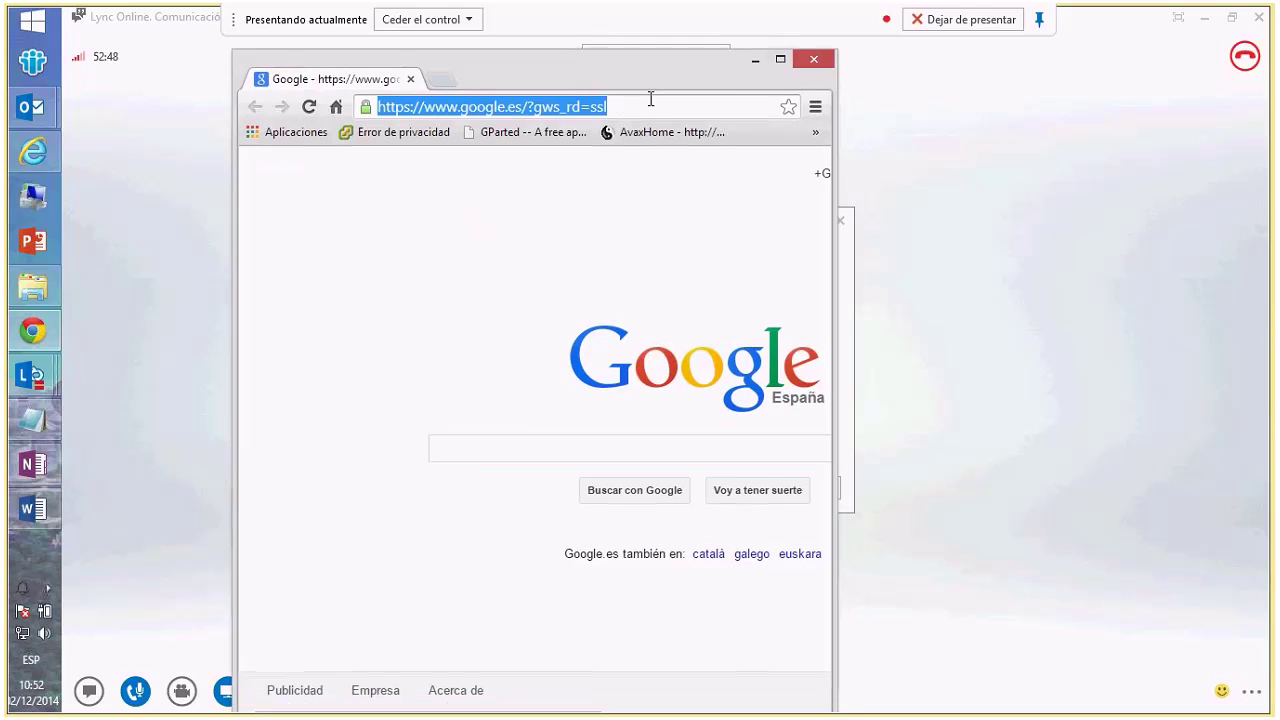
{"action": "key", "text": "ctrl+v"}
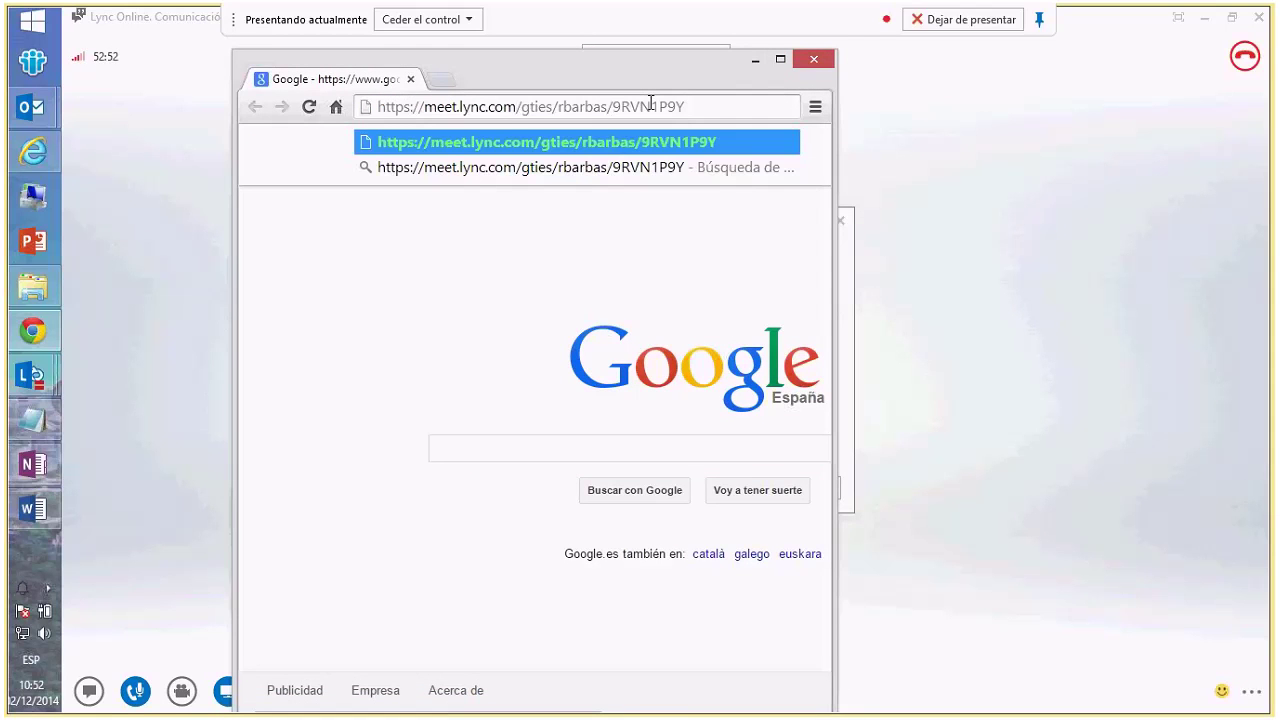
{"action": "type", "text": "?=sl1"}
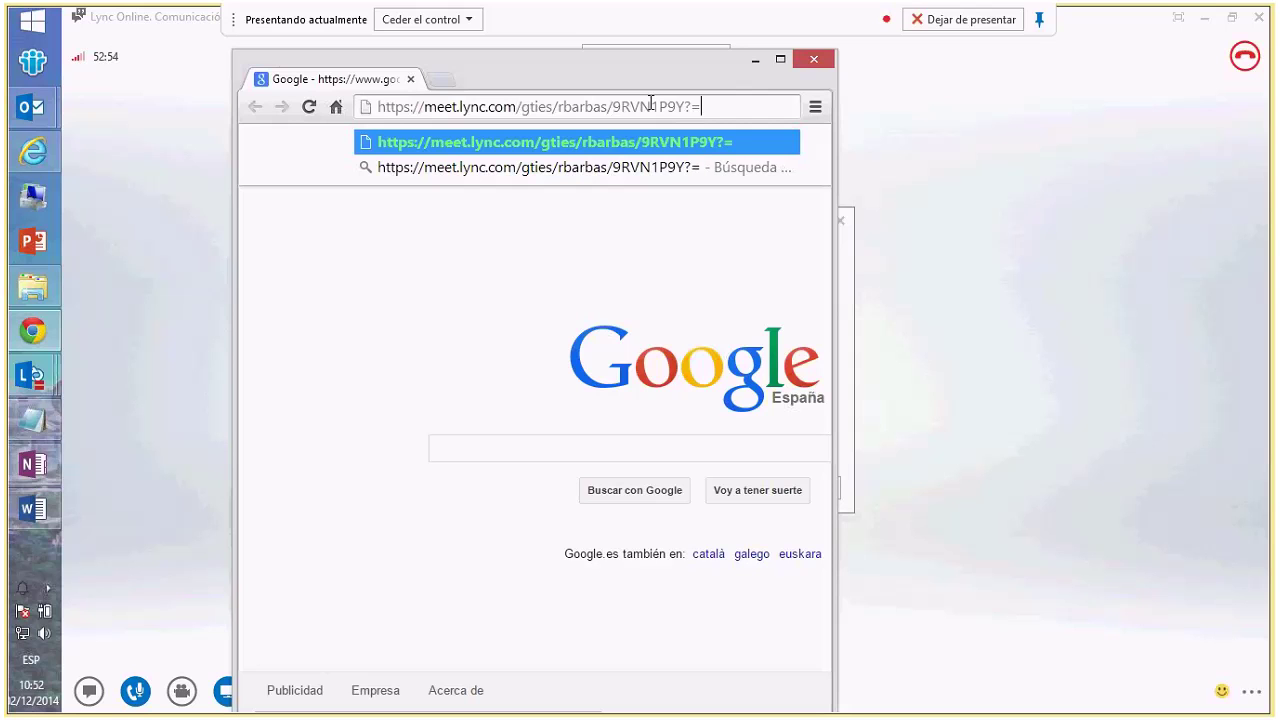
{"action": "key", "text": "Return"}
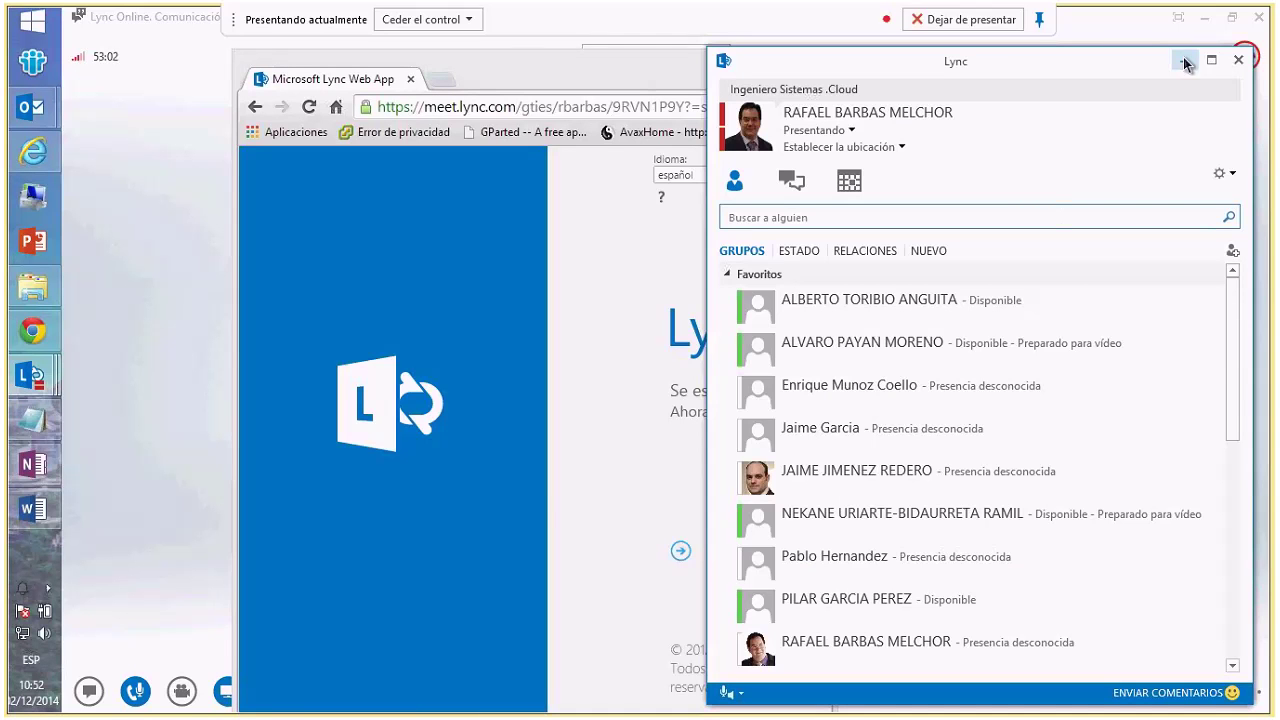
- Join the meeting through Lync Web App as a guest, entering a guest display name
{"action": "left_click", "coordinate": [1186, 58]}
{"action": "left_click", "coordinate": [780, 59]}
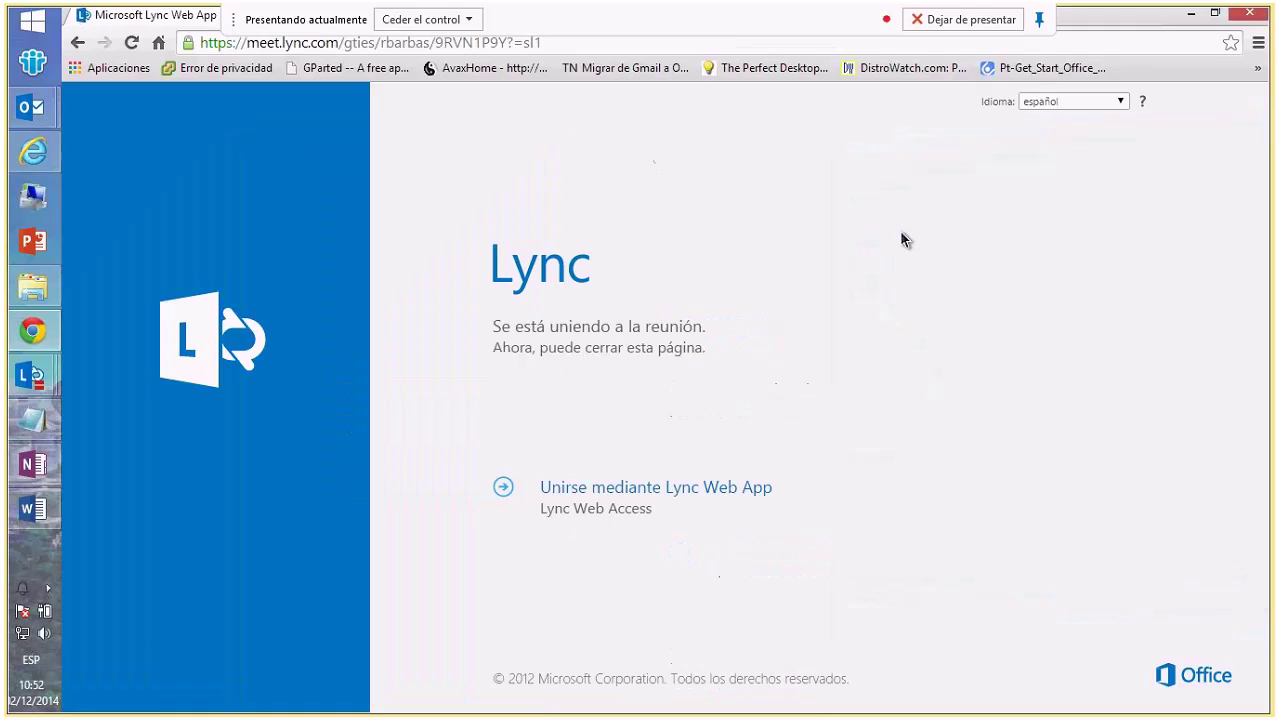
{"action": "left_click", "coordinate": [676, 496]}
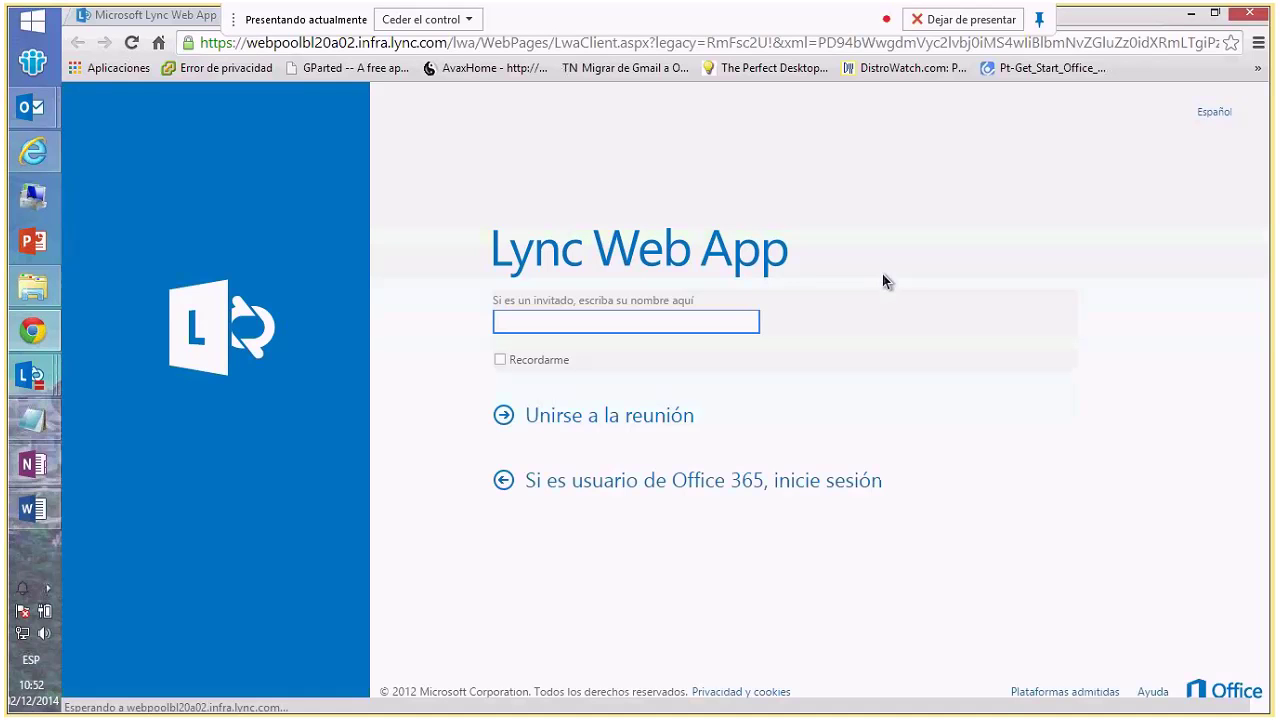
{"action": "type", "text": "Rafa"}
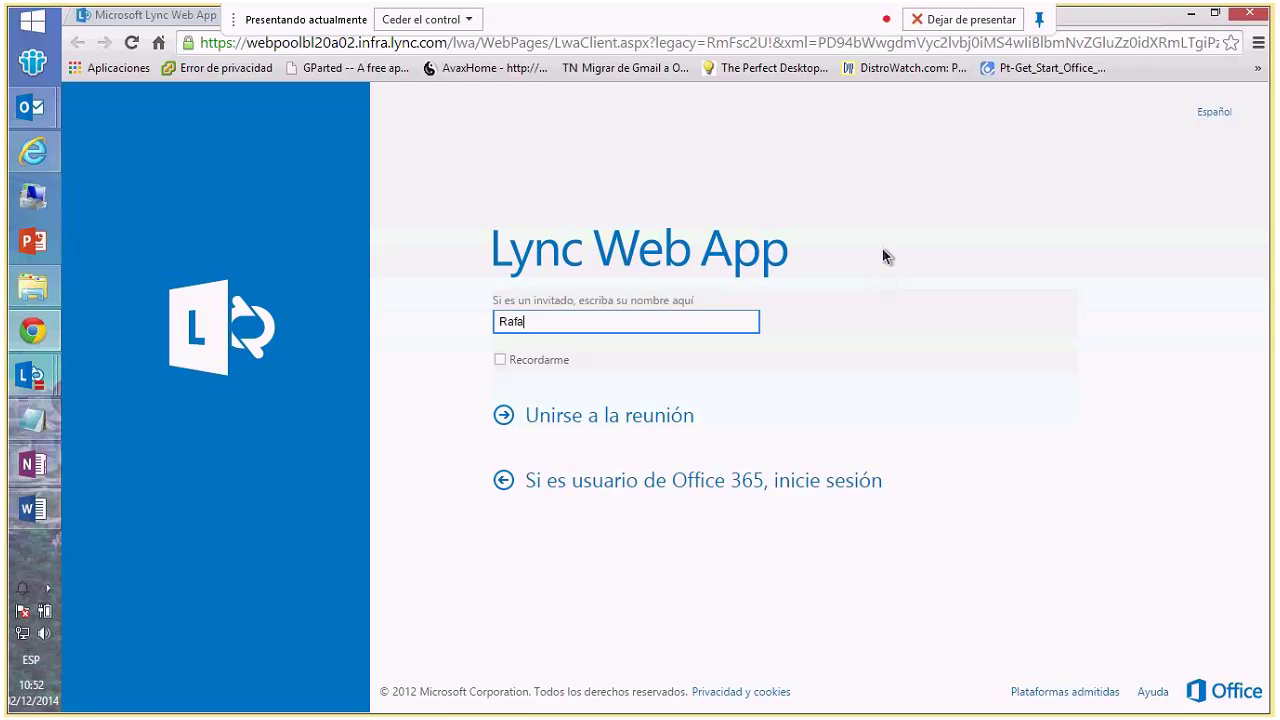
{"action": "key", "text": "Return"}
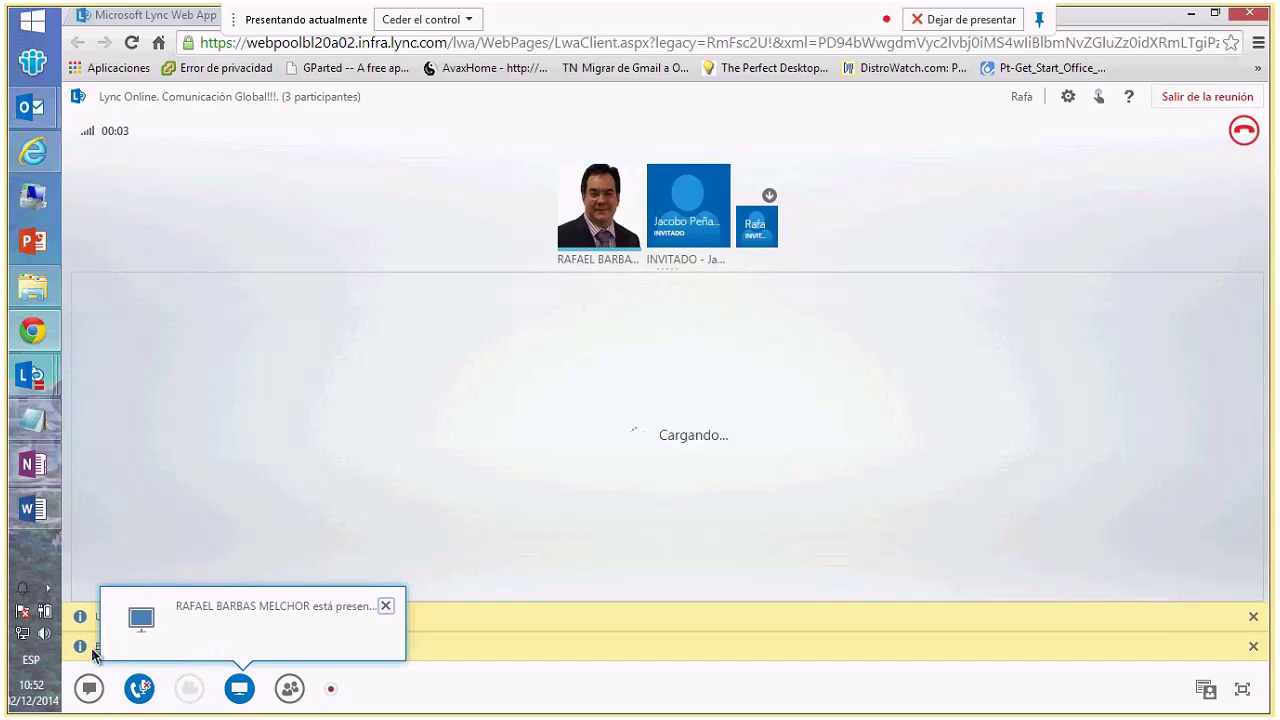
- Dismiss the presenter notice and review the Teléfonos, audio and video device options, cancelling without changes
{"action": "left_click", "coordinate": [384, 608]}
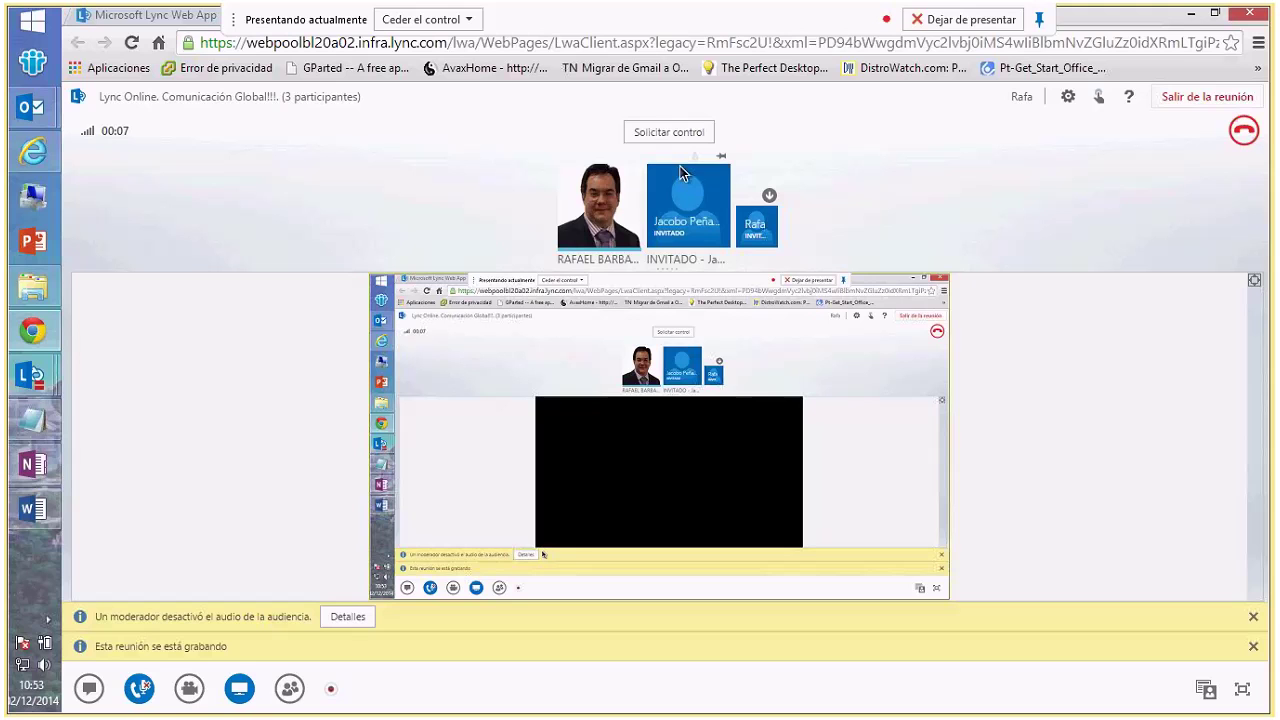
{"action": "left_click", "coordinate": [1067, 98]}
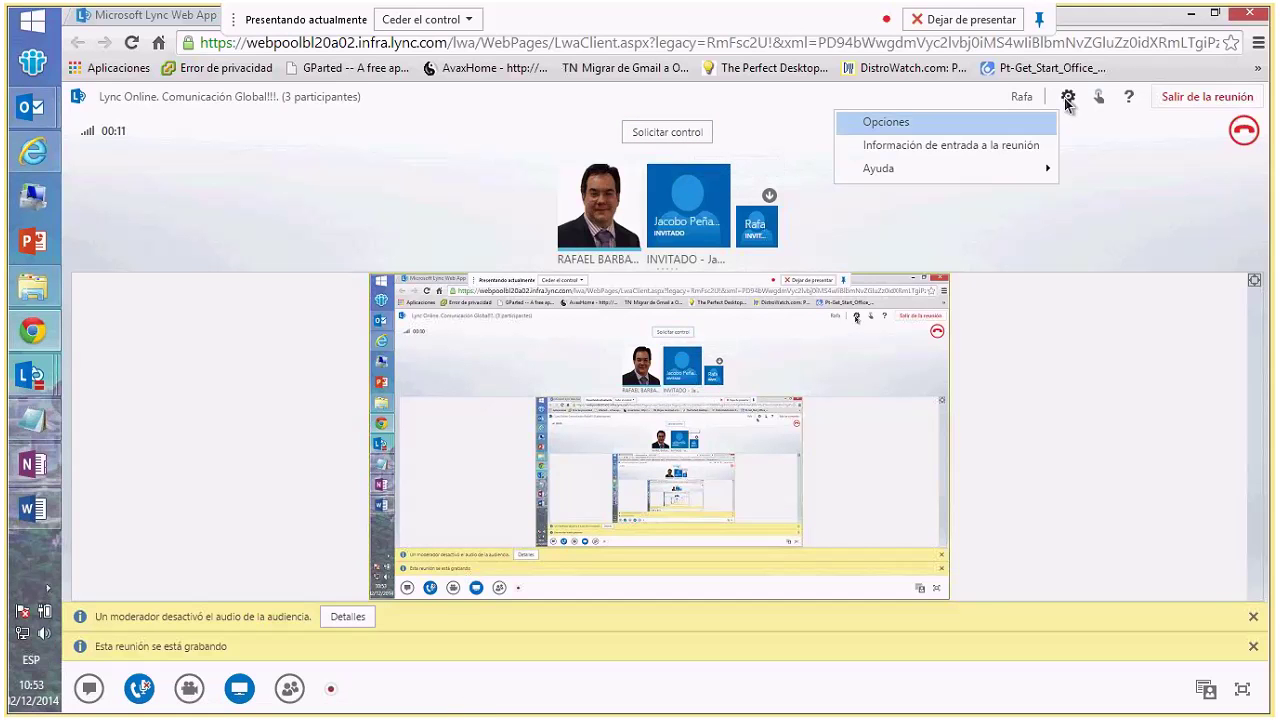
{"action": "left_click", "coordinate": [955, 133]}
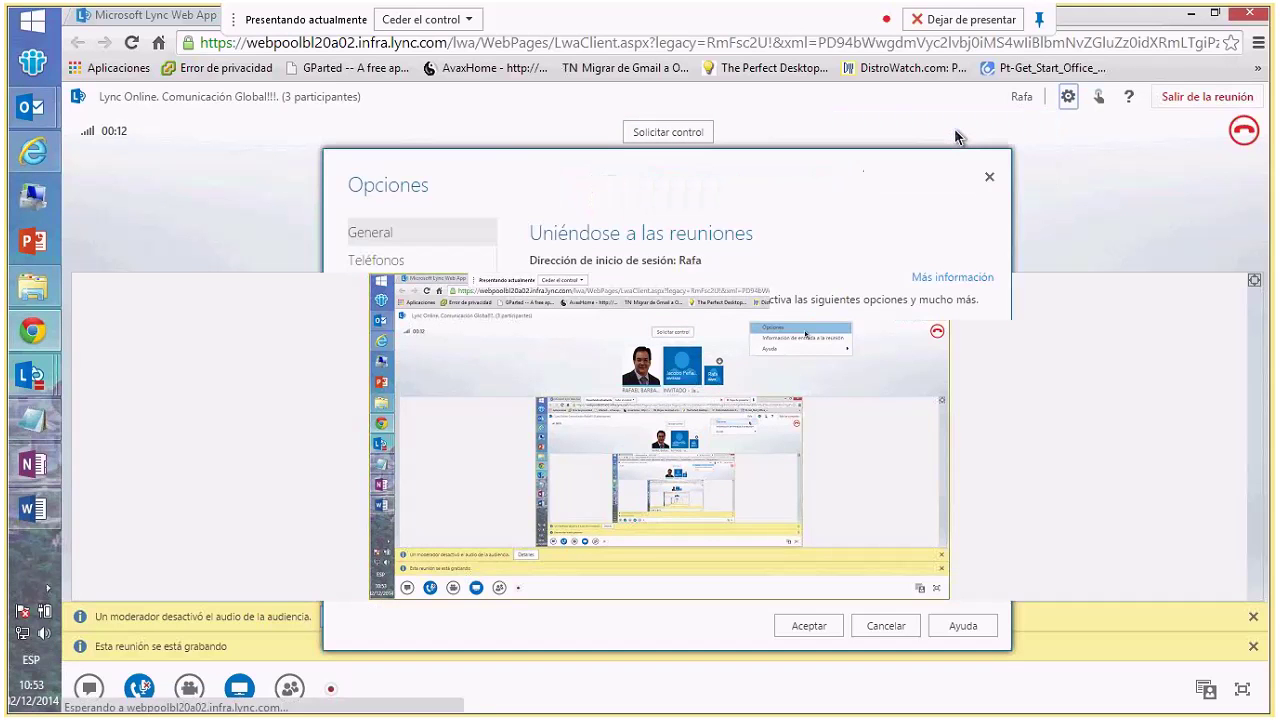
{"action": "left_click", "coordinate": [402, 261]}
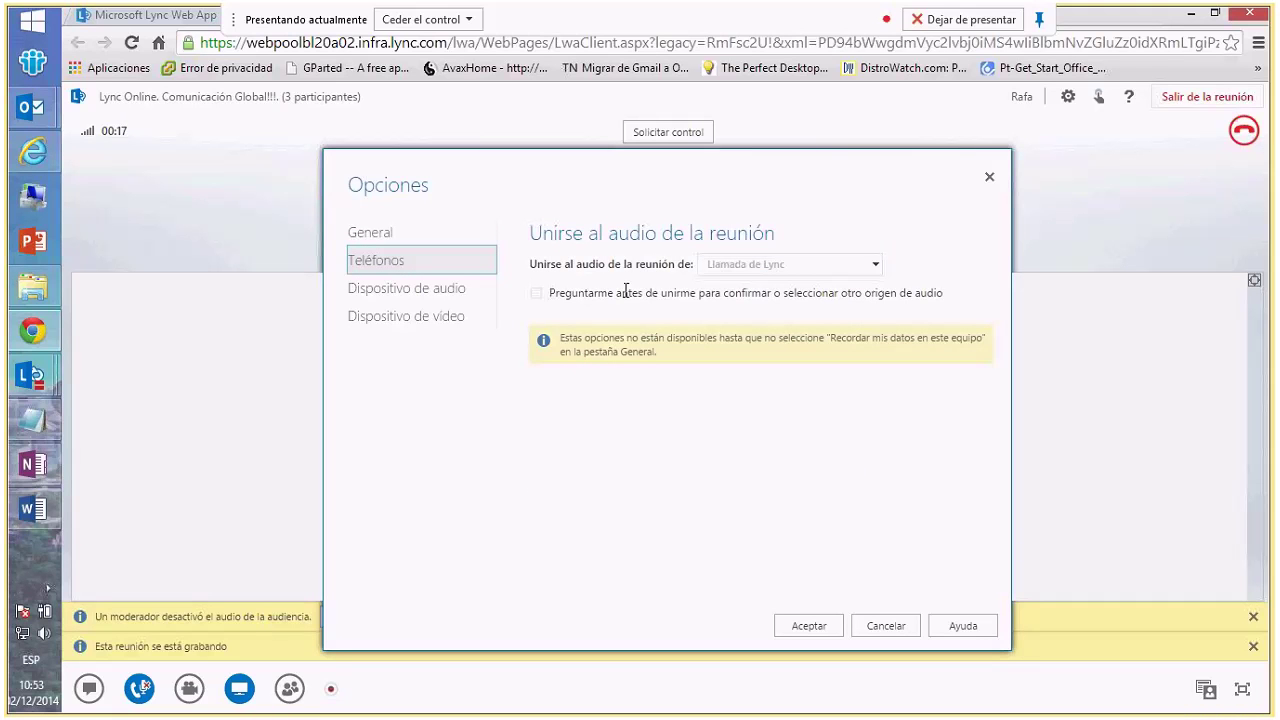
{"action": "left_click", "coordinate": [401, 298]}
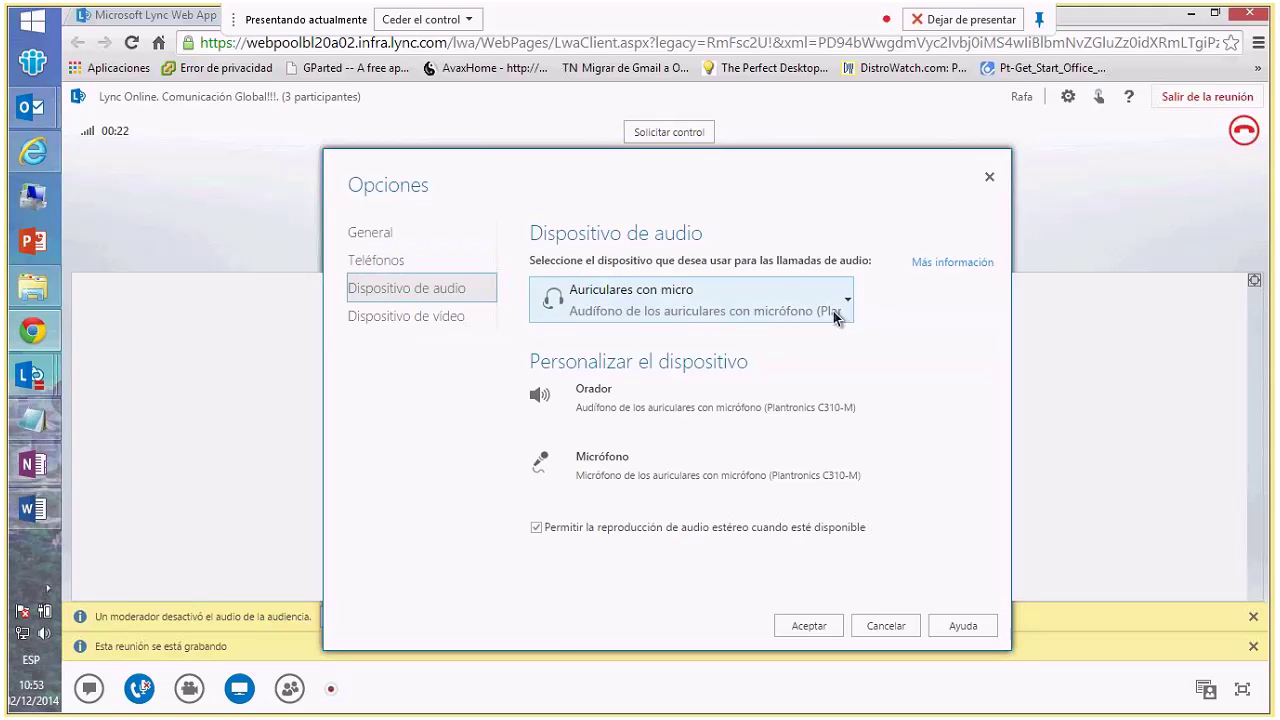
{"action": "left_click", "coordinate": [451, 328]}
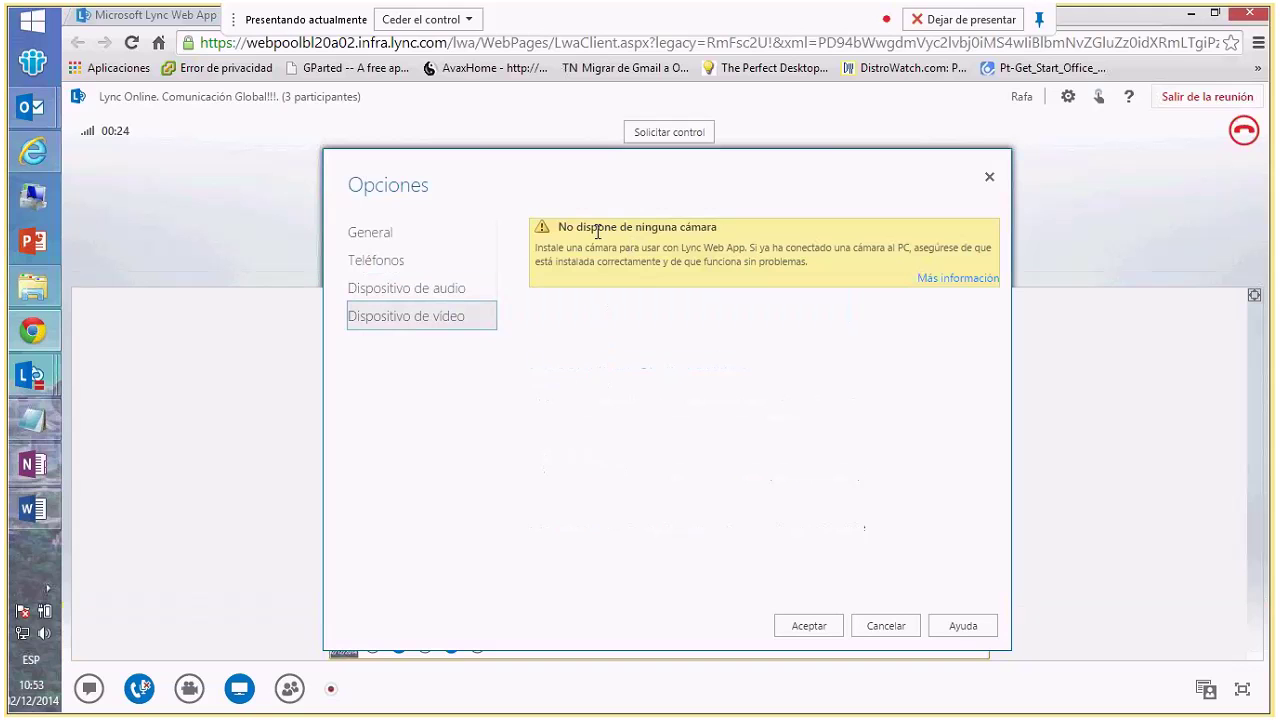
{"action": "left_click_drag", "start_coordinate": [636, 227], "coordinate": [720, 227]}
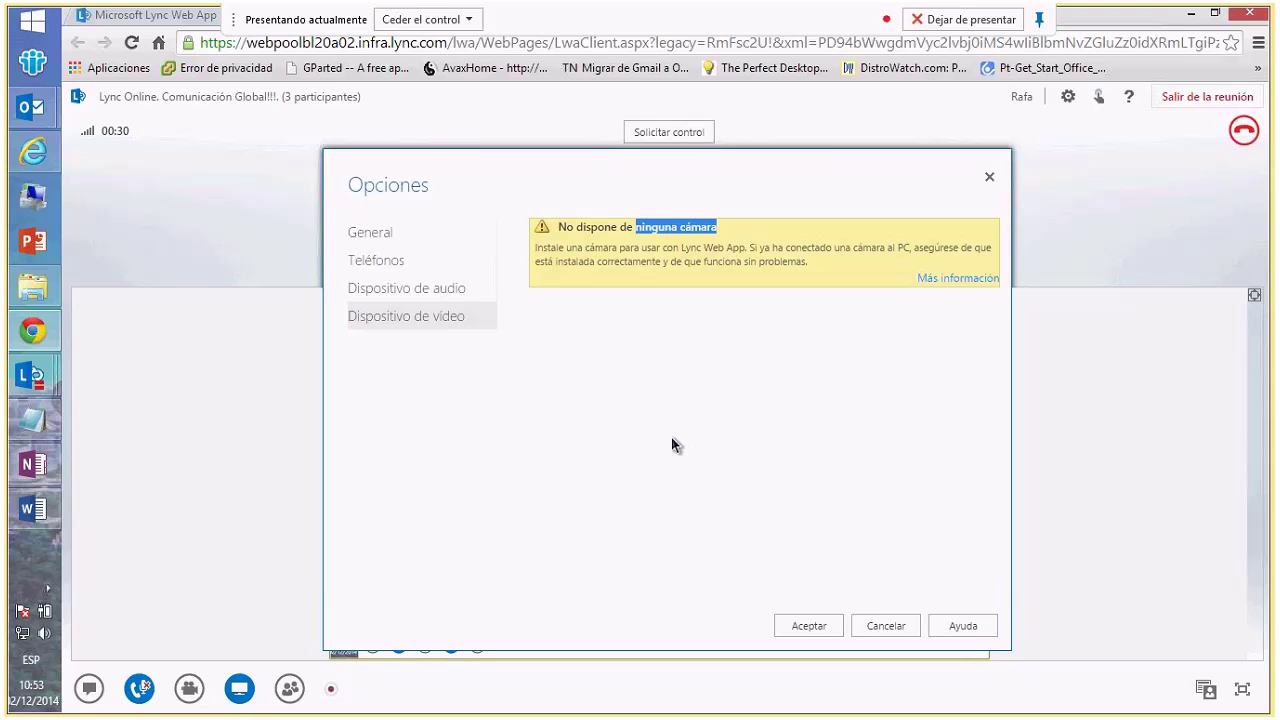
{"action": "left_click", "coordinate": [886, 626]}
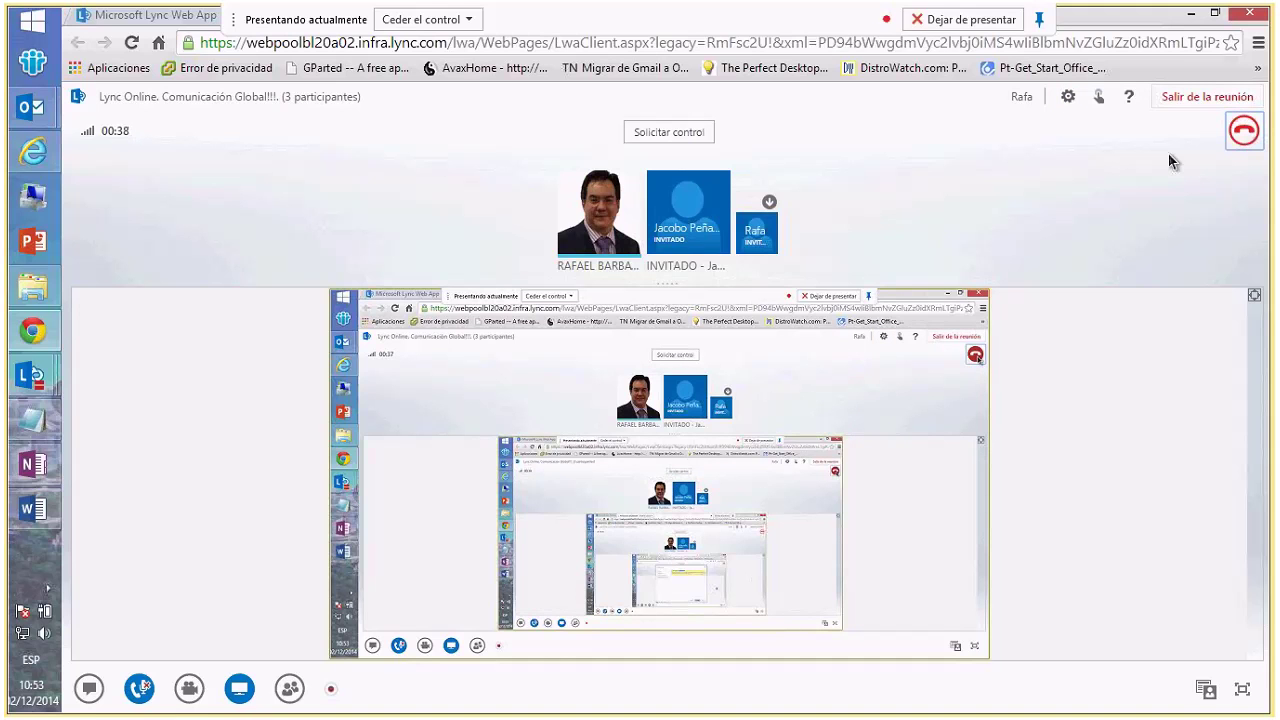
- Leave the meeting as the guest, then shrink and reposition the Chrome window over Lync
{"action": "left_click", "coordinate": [1186, 96]}
{"action": "left_click", "coordinate": [752, 468]}
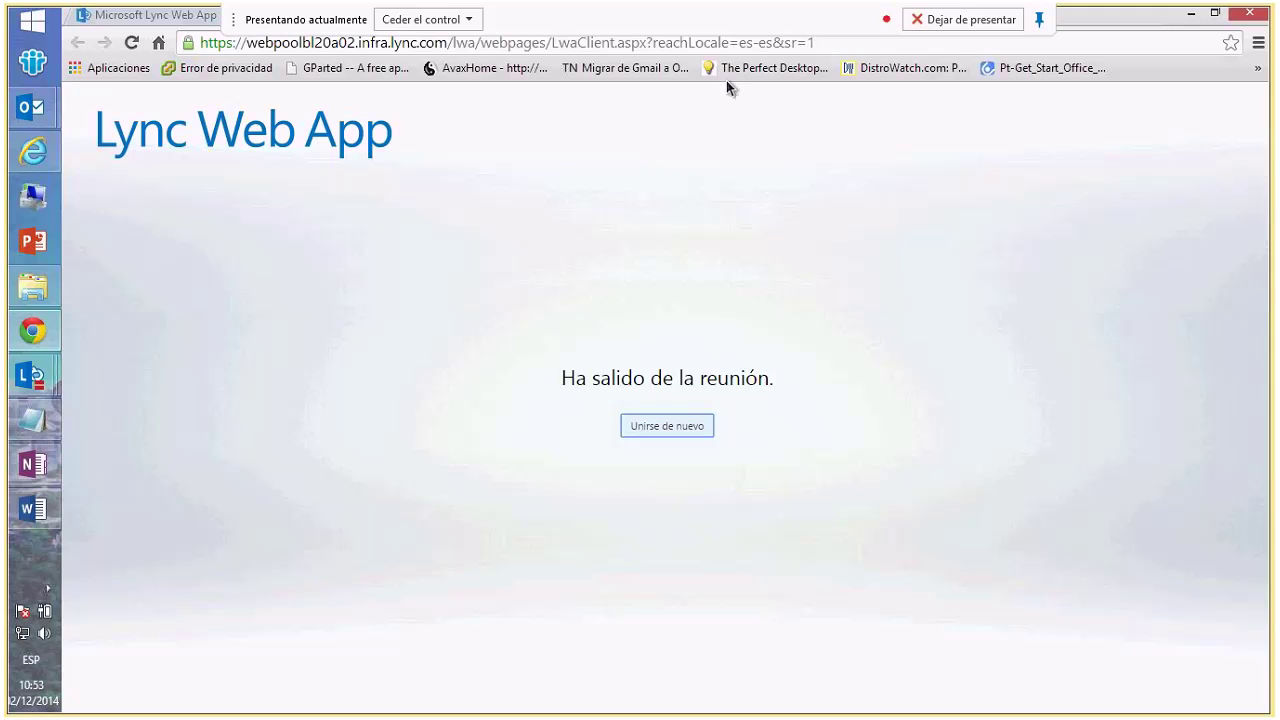
{"action": "left_click", "coordinate": [1214, 13]}
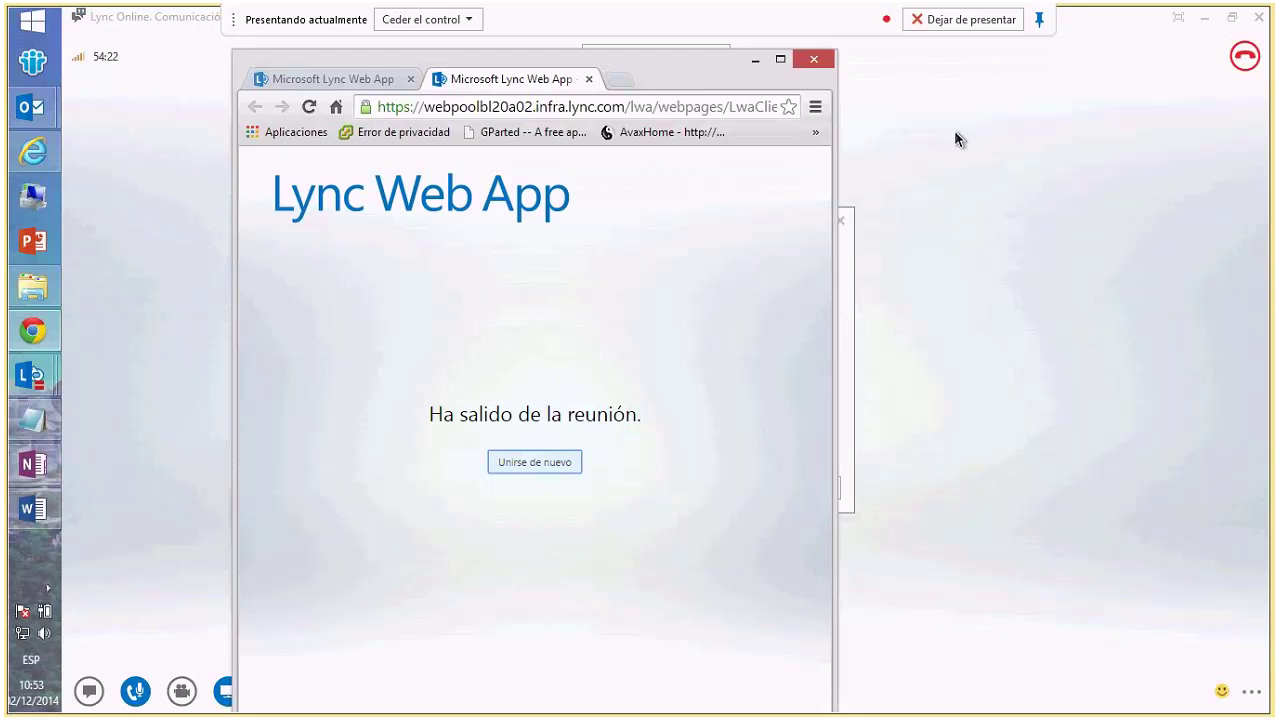
{"action": "left_click_drag", "start_coordinate": [835, 95], "coordinate": [1209, 95]}
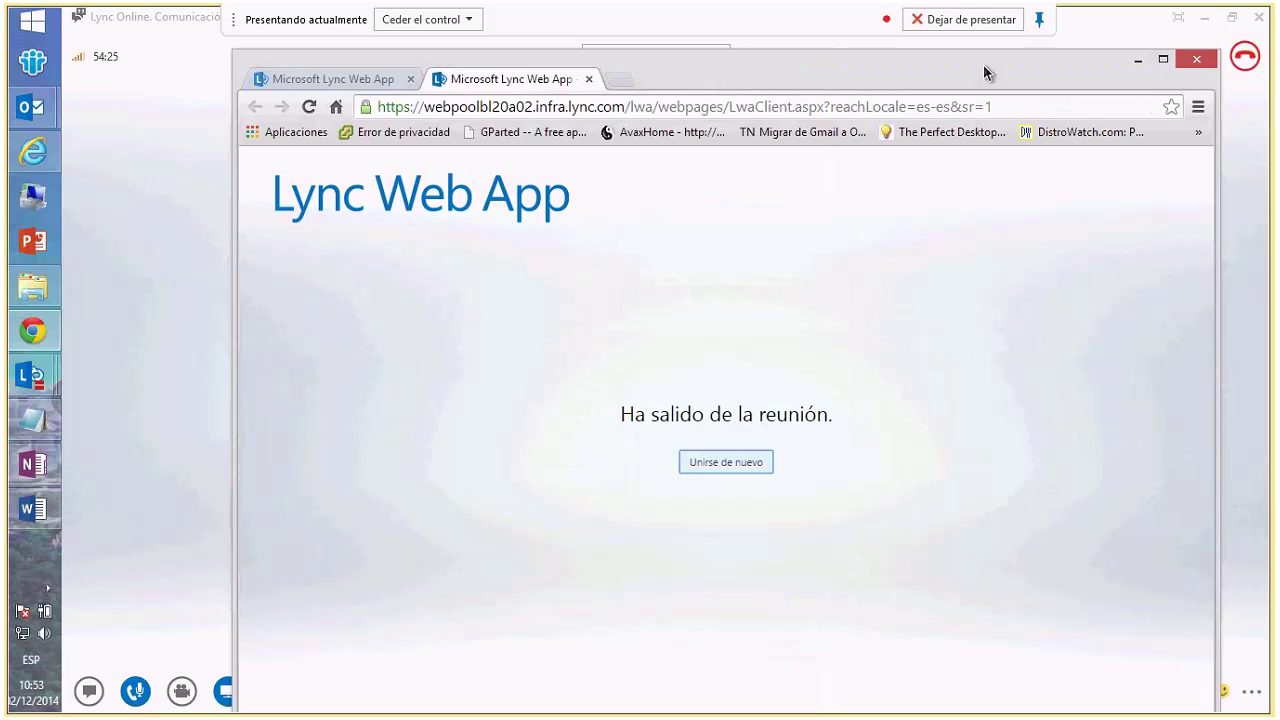
{"action": "left_click_drag", "start_coordinate": [983, 48], "coordinate": [990, 150]}
{"action": "left_click_drag", "start_coordinate": [730, 160], "coordinate": [653, 84]}
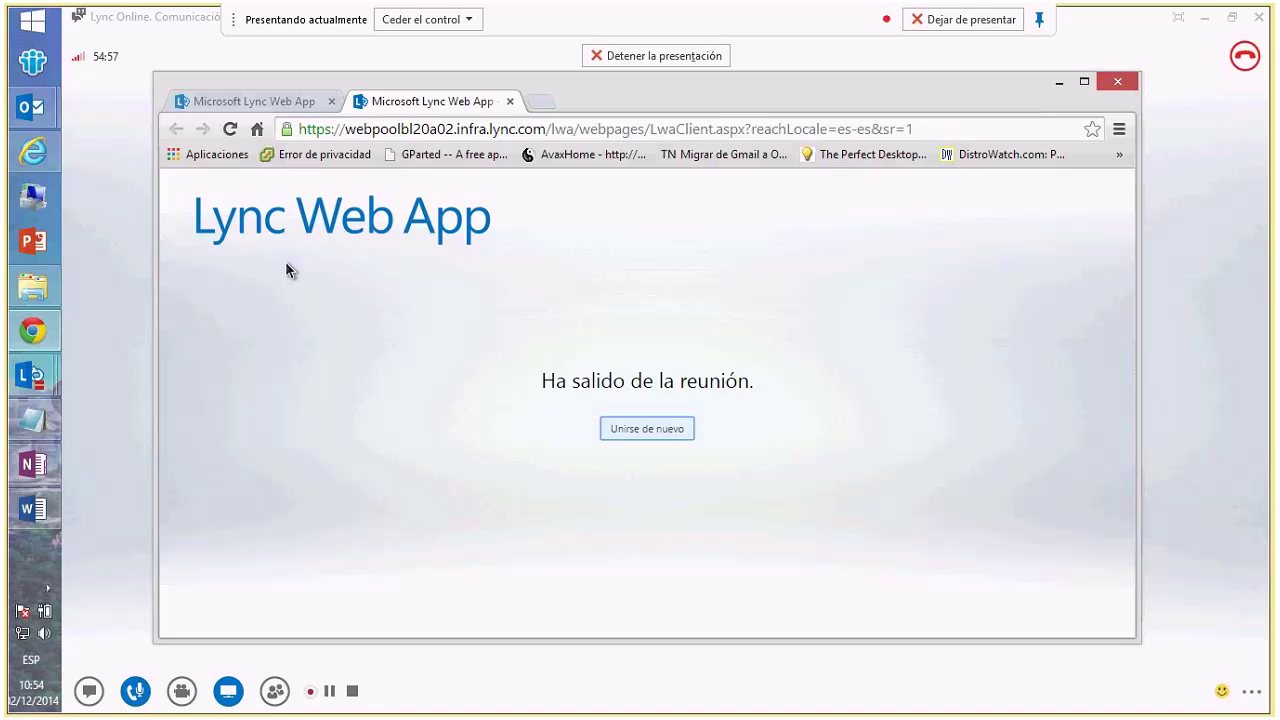
{"action": "left_click", "coordinate": [650, 129]}
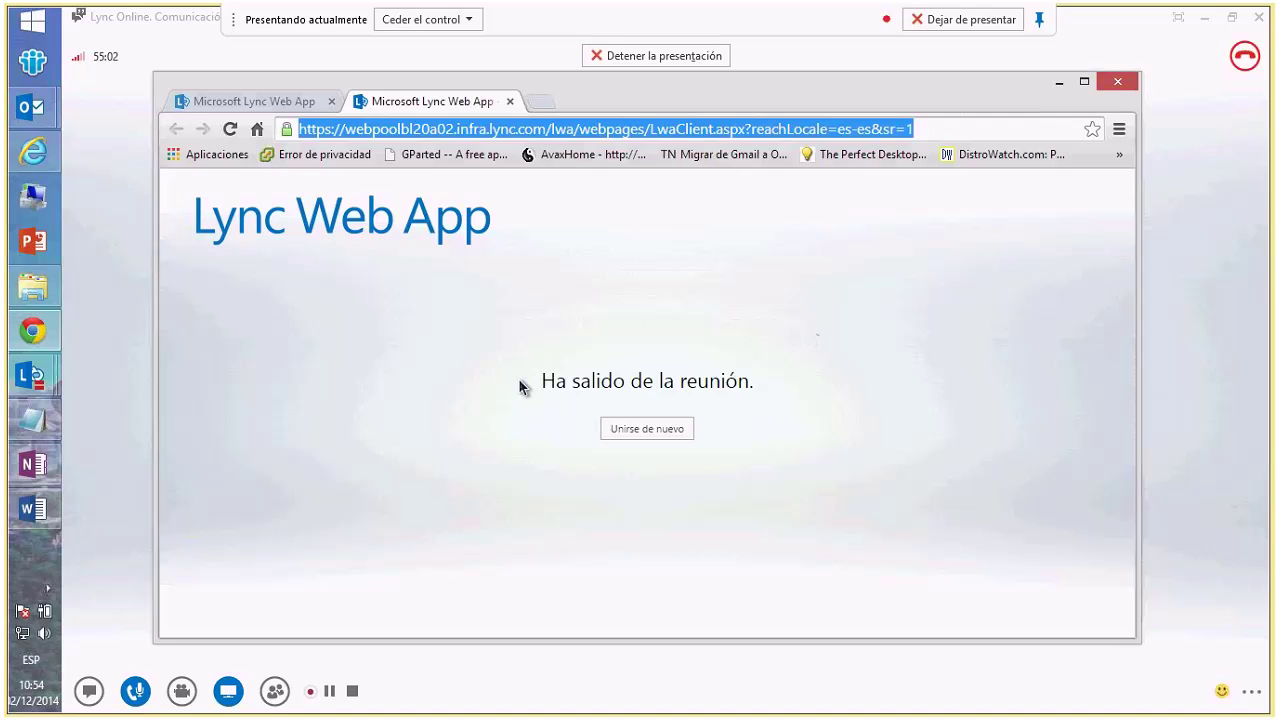
- Close Chrome and the meeting join information, then show the meeting's chat history
{"action": "left_click", "coordinate": [1117, 81]}
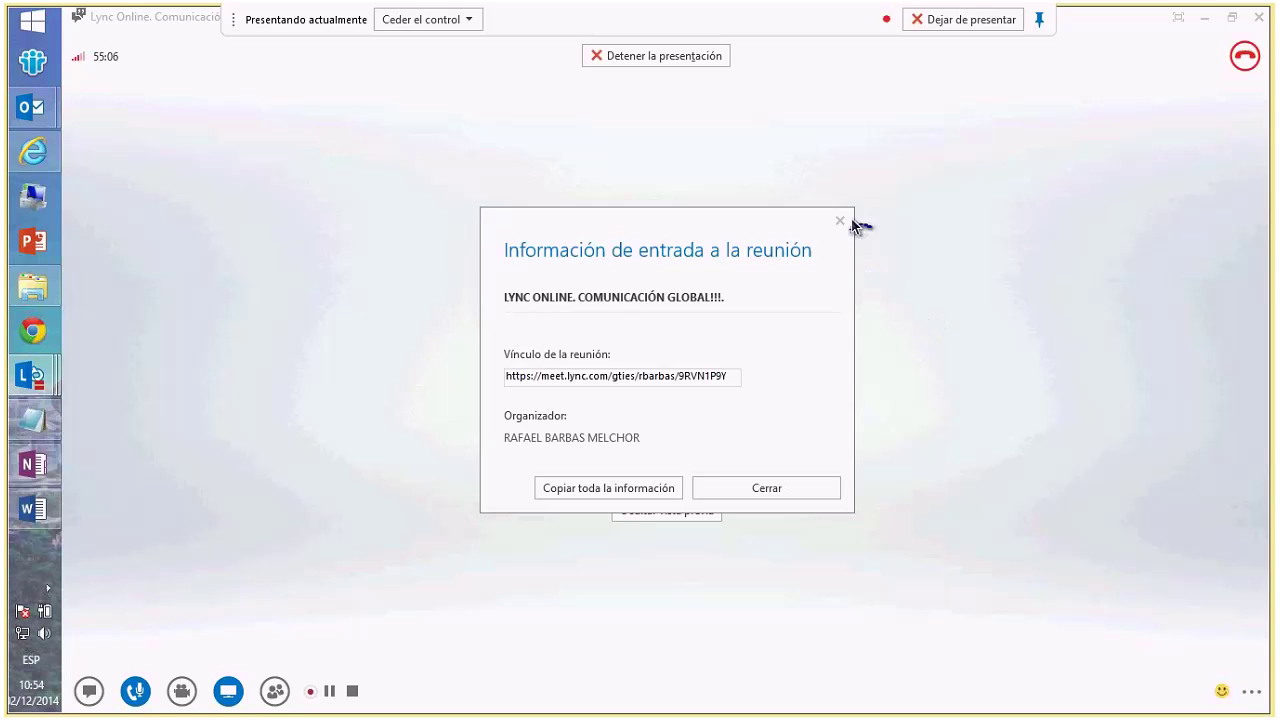
{"action": "left_click", "coordinate": [842, 222]}
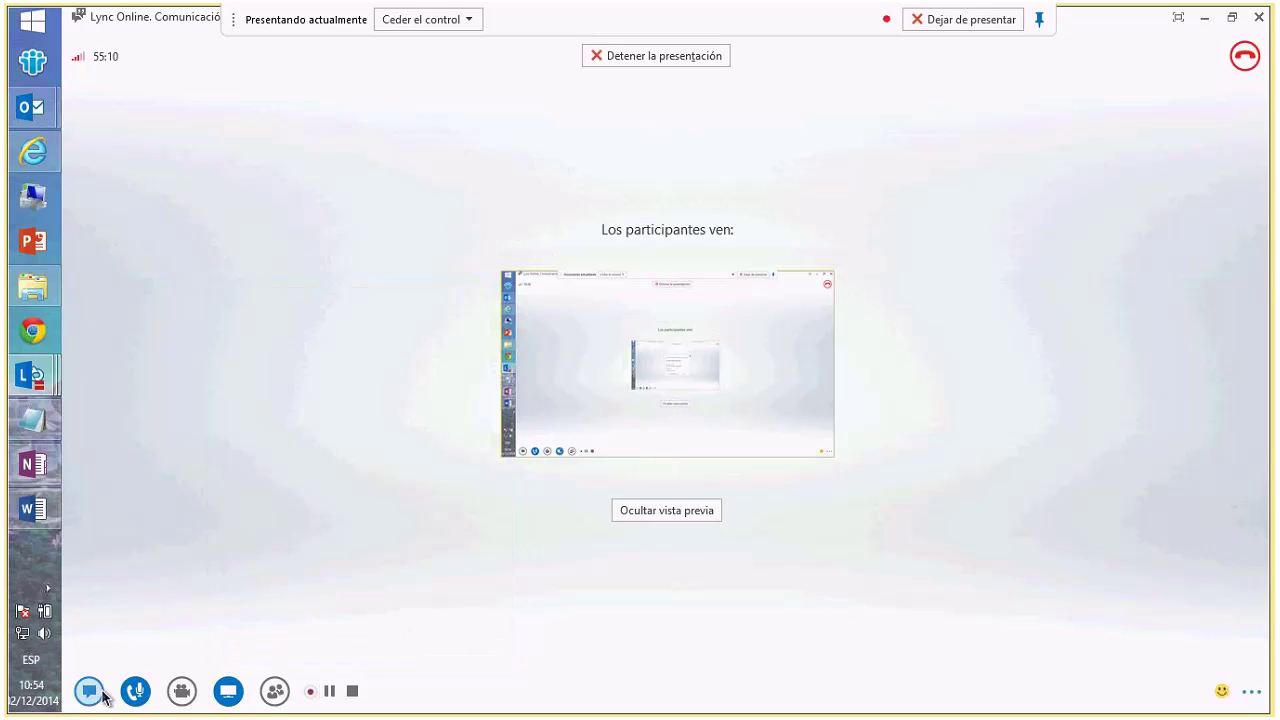
{"action": "left_click", "coordinate": [100, 695]}
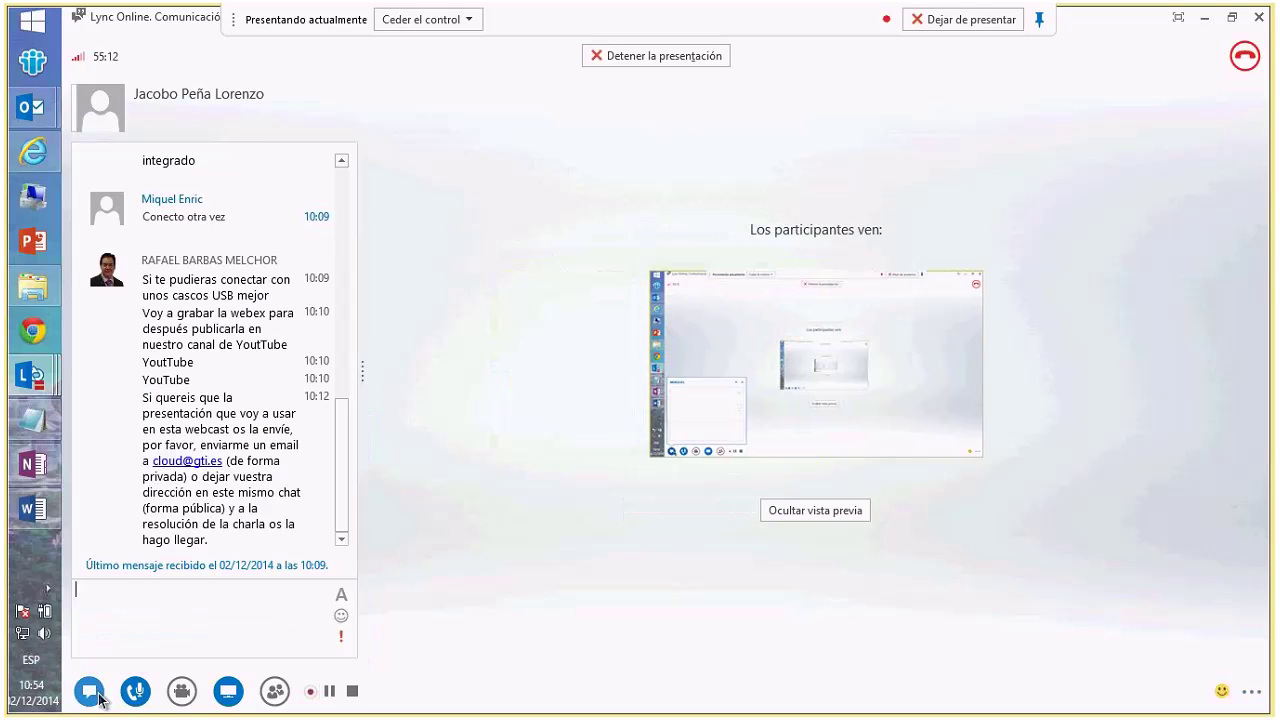
- Close the chat pane and bring up the microphone, camera and Present option popups
{"action": "left_click", "coordinate": [92, 692]}
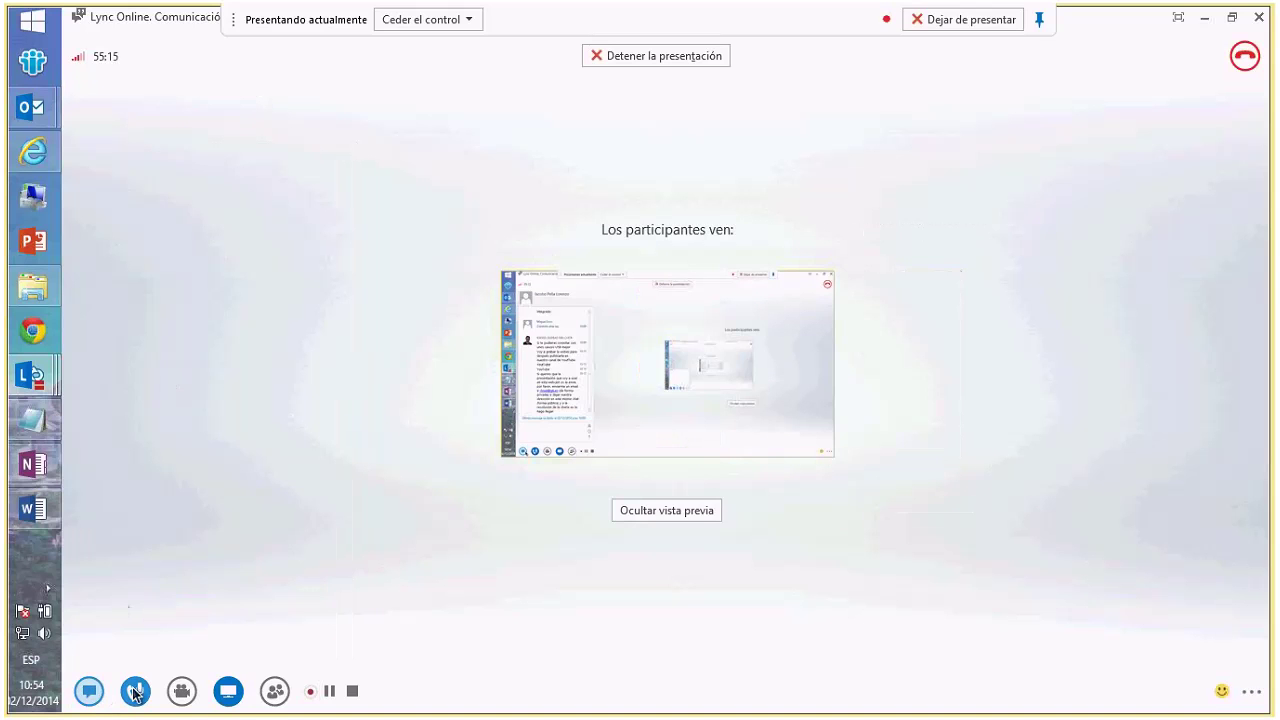
{"action": "mouse_move", "coordinate": [135, 694]}
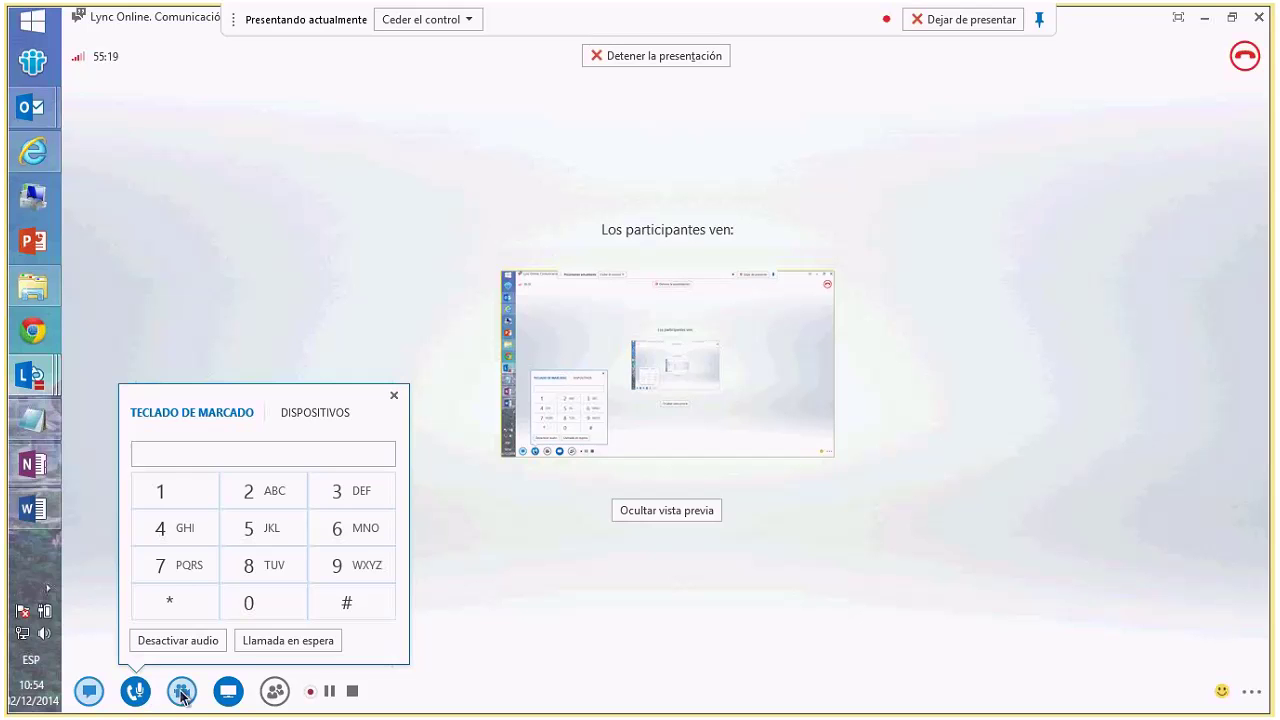
{"action": "mouse_move", "coordinate": [182, 696]}
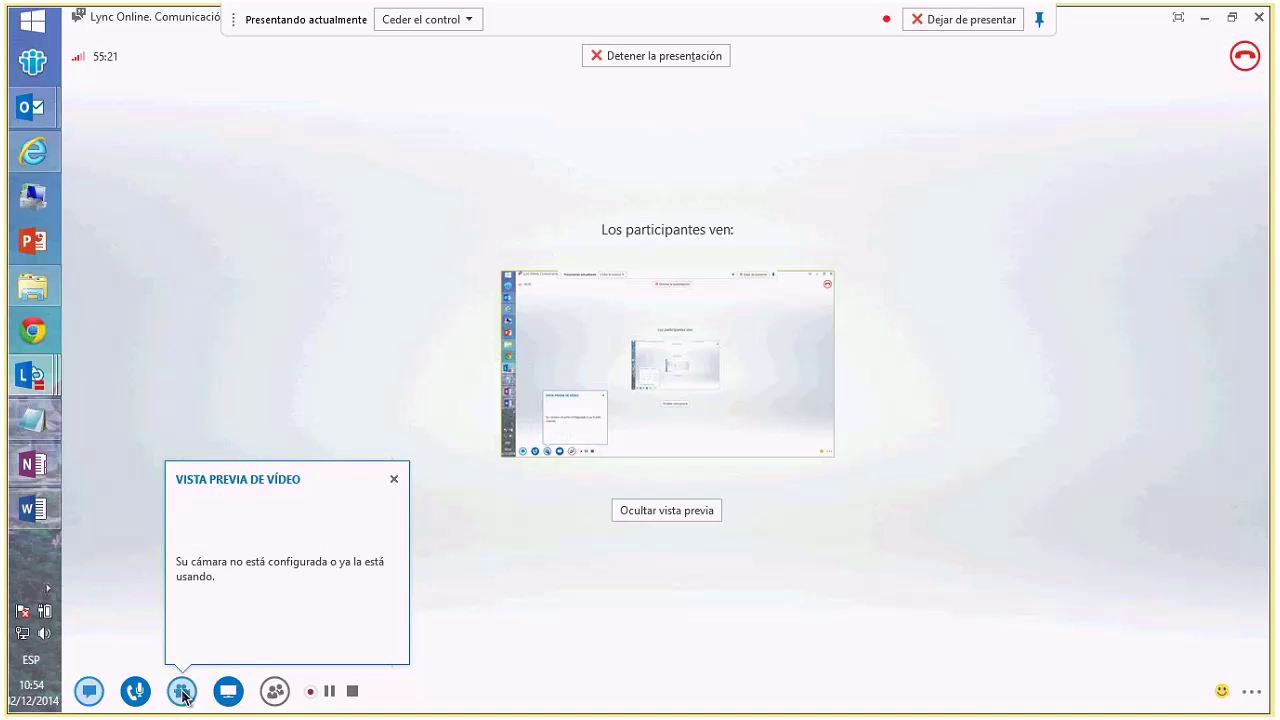
{"action": "mouse_move", "coordinate": [229, 696]}
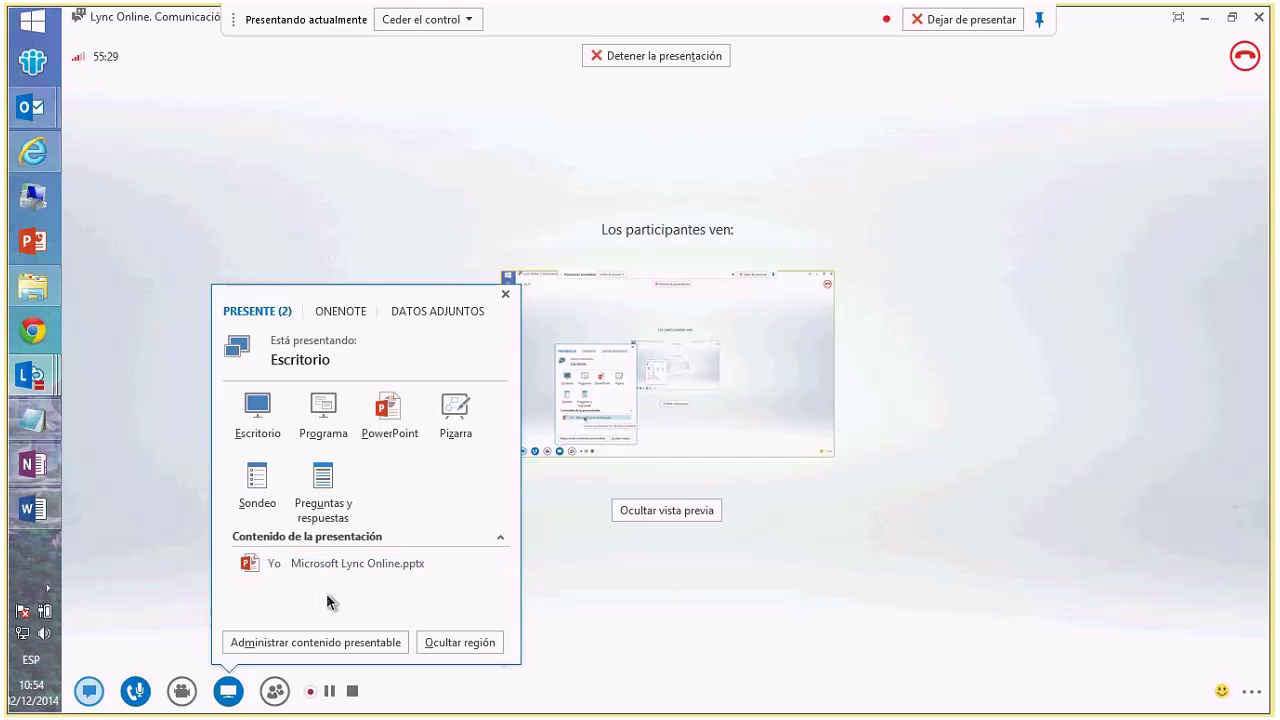
- From Administrar contenido presentable, send Microsoft Lync Online.pptx to OneNote via Más
{"action": "left_click", "coordinate": [336, 650]}
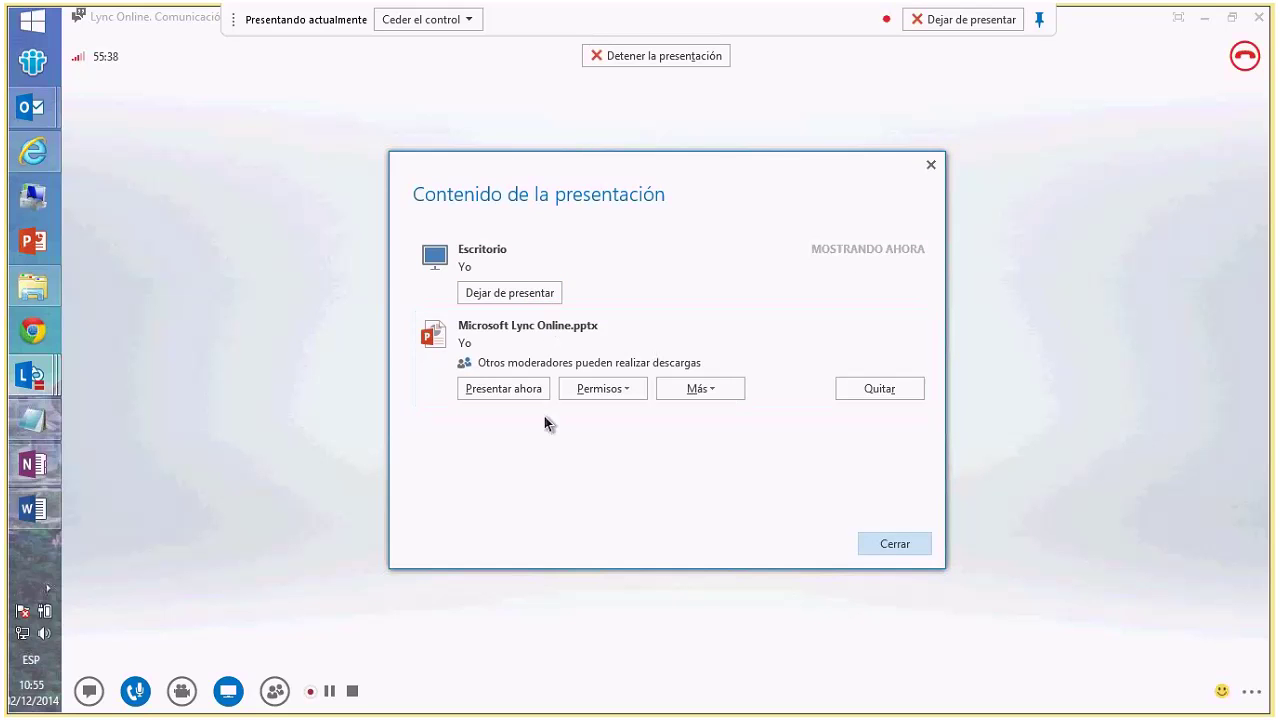
{"action": "left_click", "coordinate": [708, 387]}
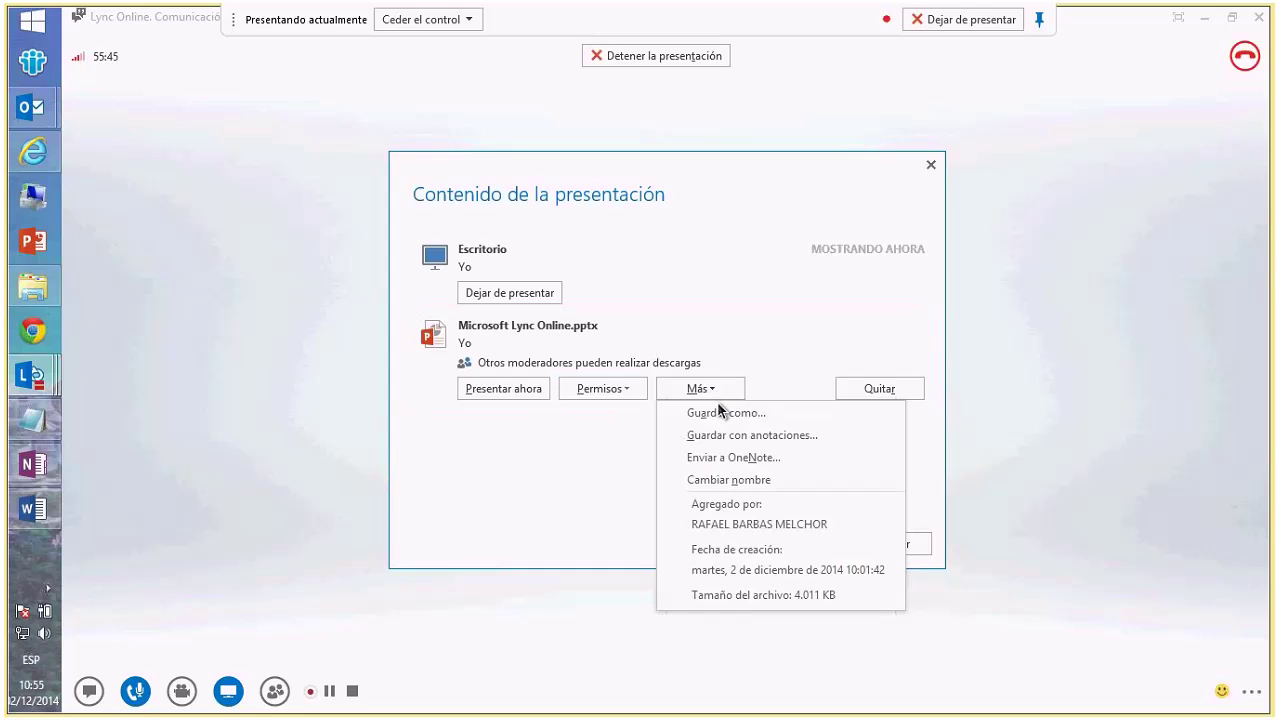
{"action": "left_click", "coordinate": [743, 460]}
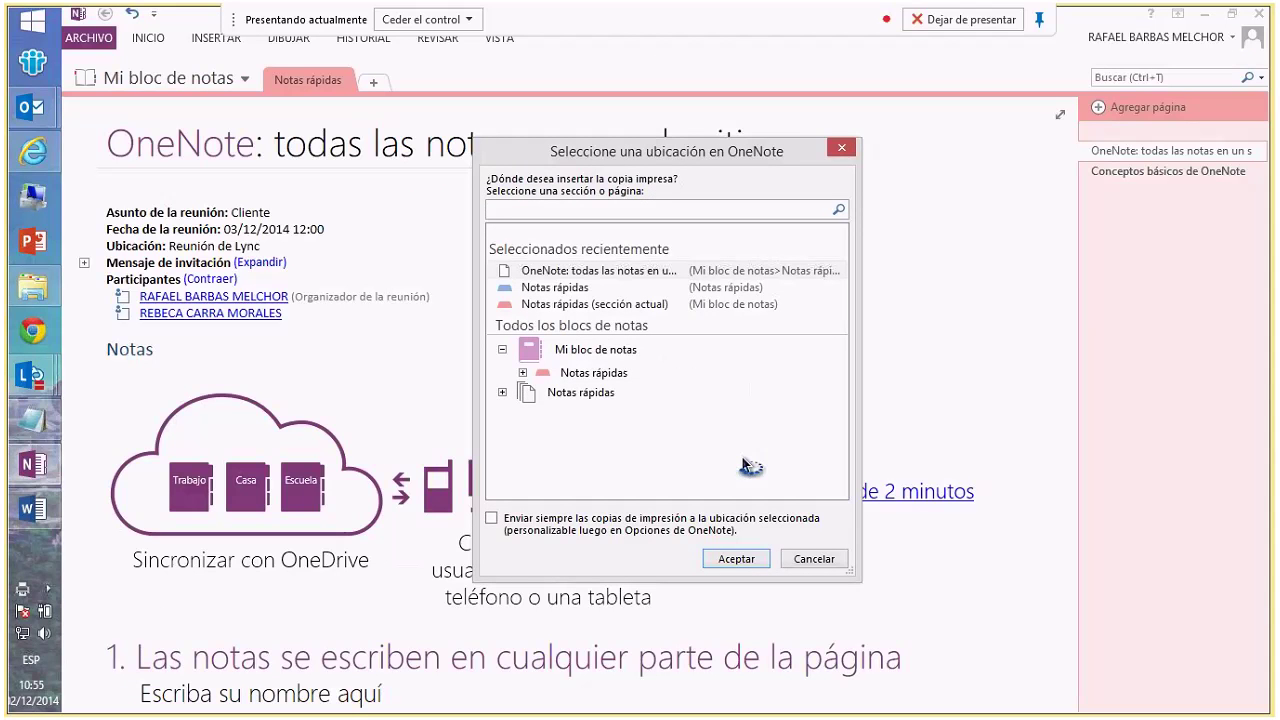
- Insert the printout into 'Notas', view its Página 7, then return to the Lync meeting
{"action": "type", "text": "Notas"}
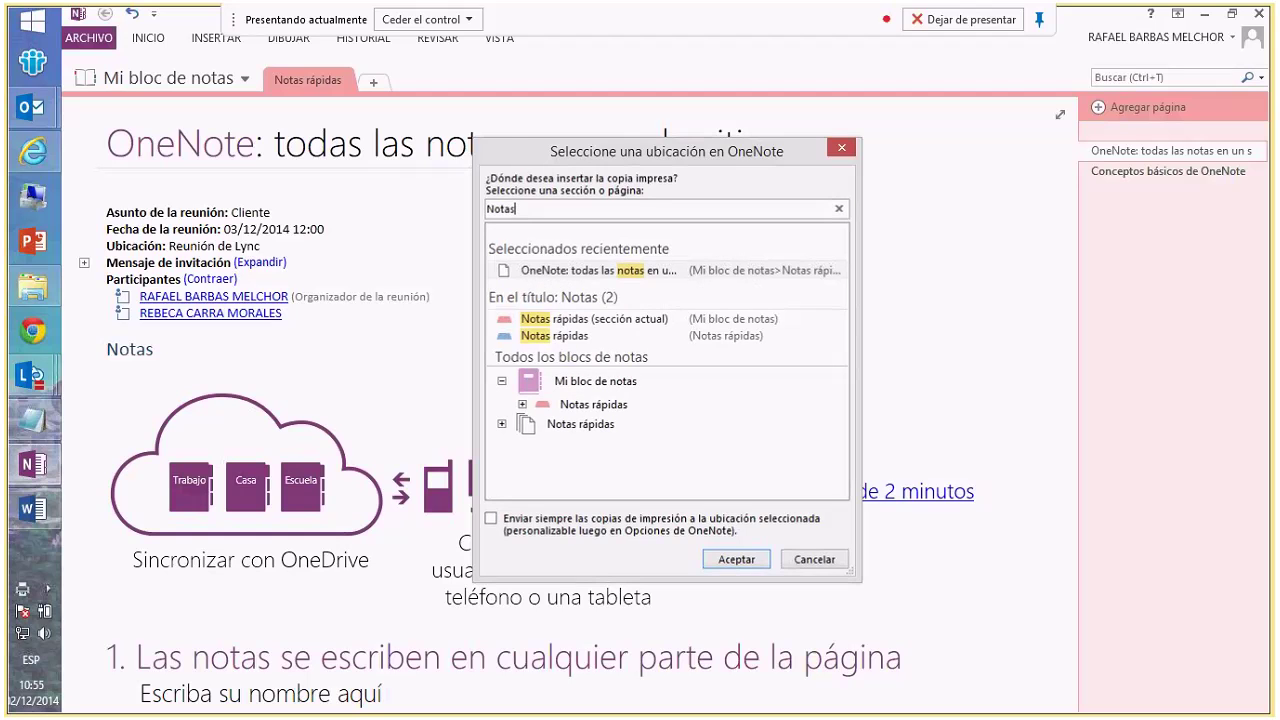
{"action": "key", "text": "Return"}
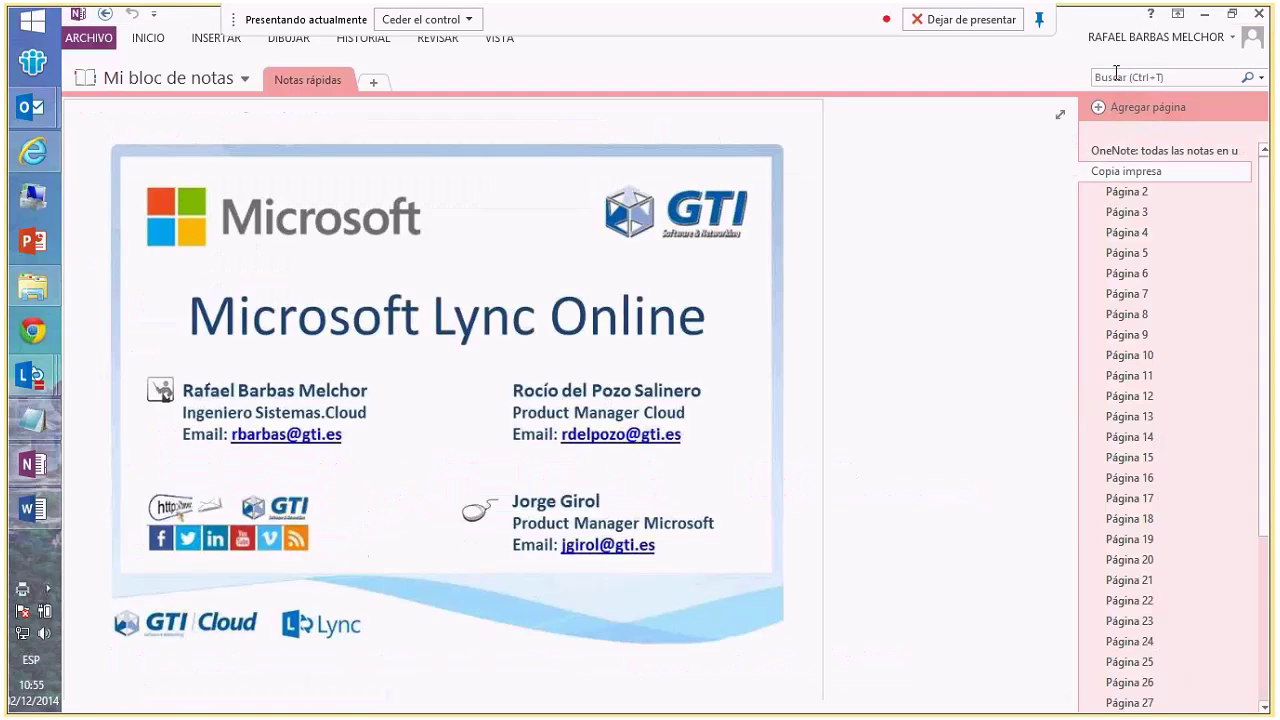
{"action": "left_click", "coordinate": [1127, 293]}
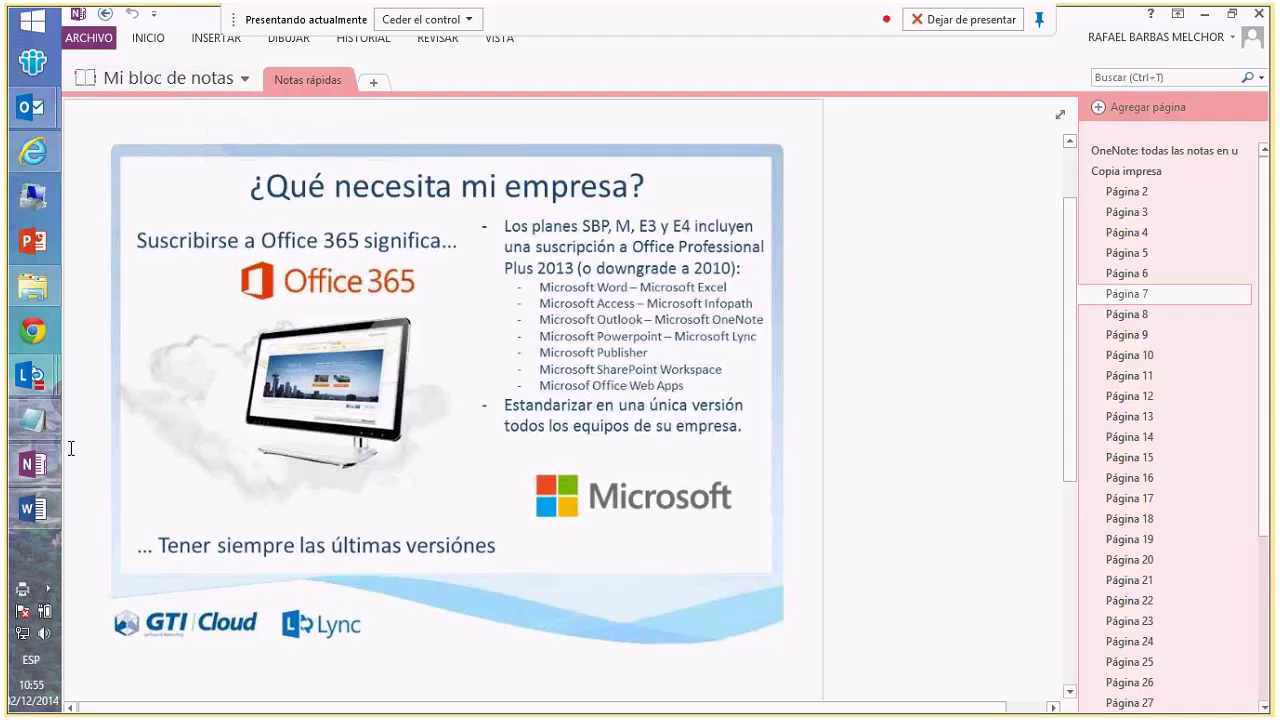
{"action": "mouse_move", "coordinate": [30, 378]}
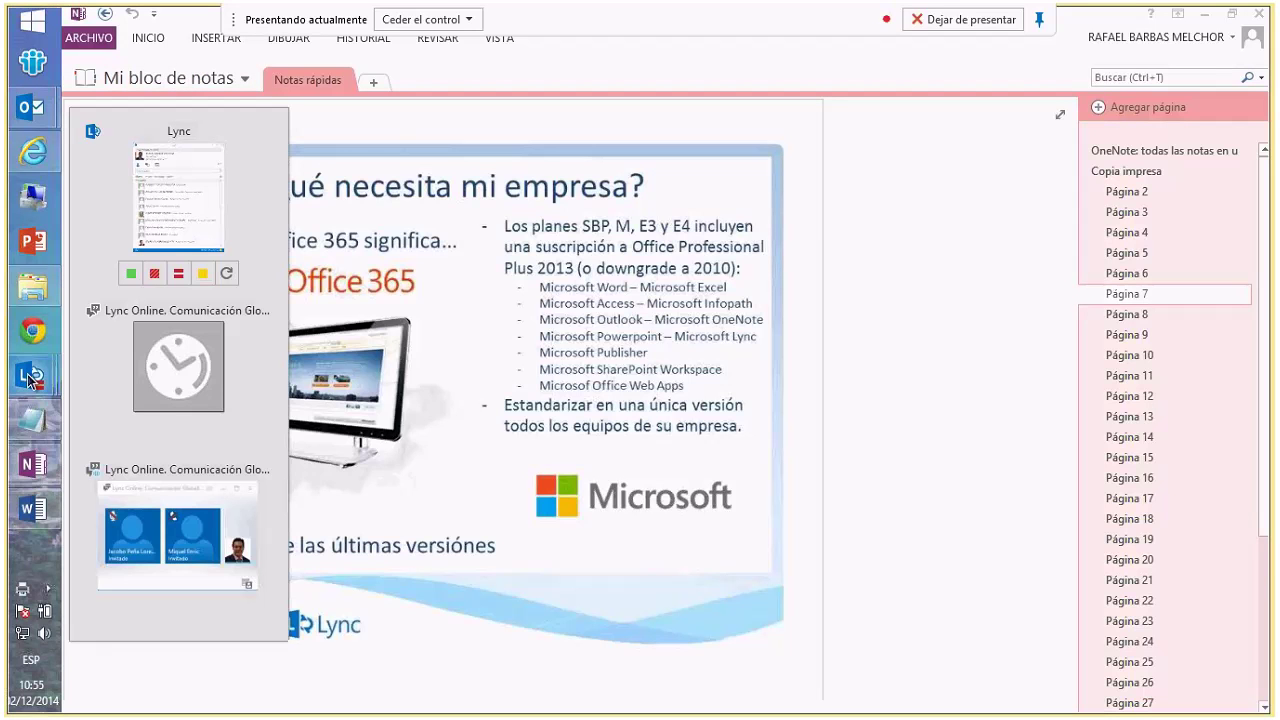
{"action": "left_click", "coordinate": [147, 340]}
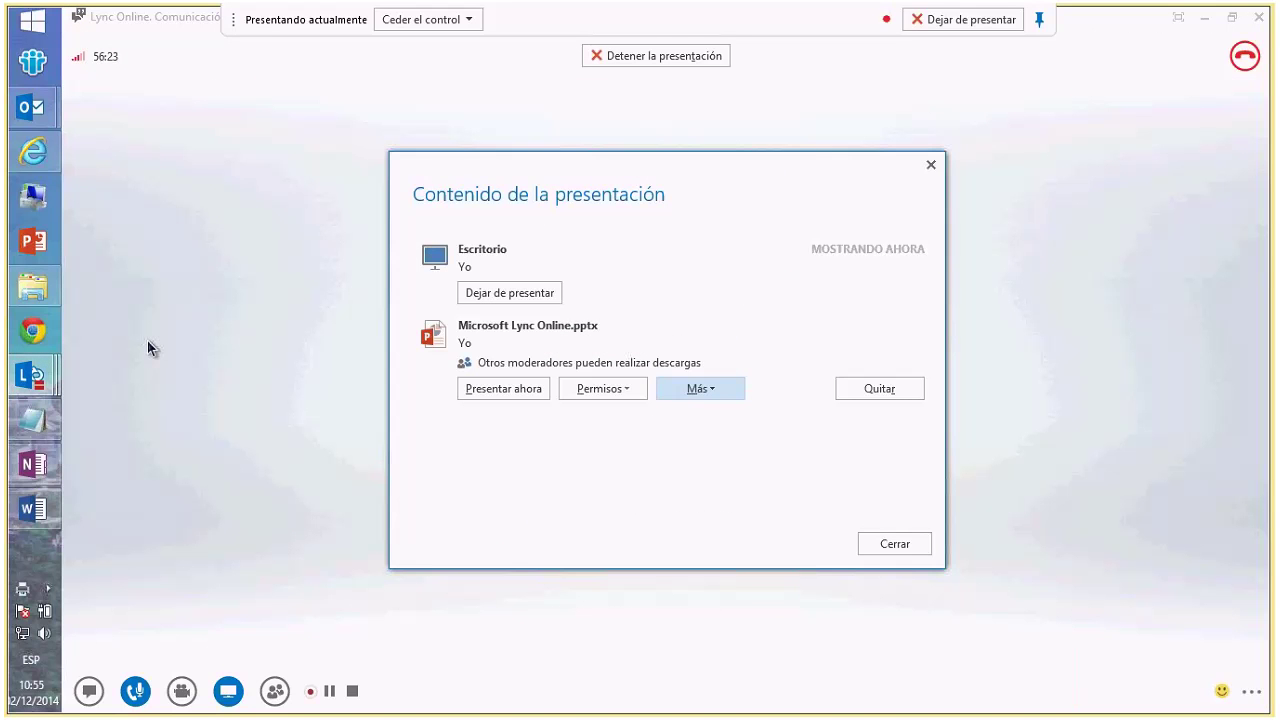
- Set Permisos for Microsoft Lync Online.pptx to Todos and close the presentation content window
{"action": "left_click", "coordinate": [621, 390]}
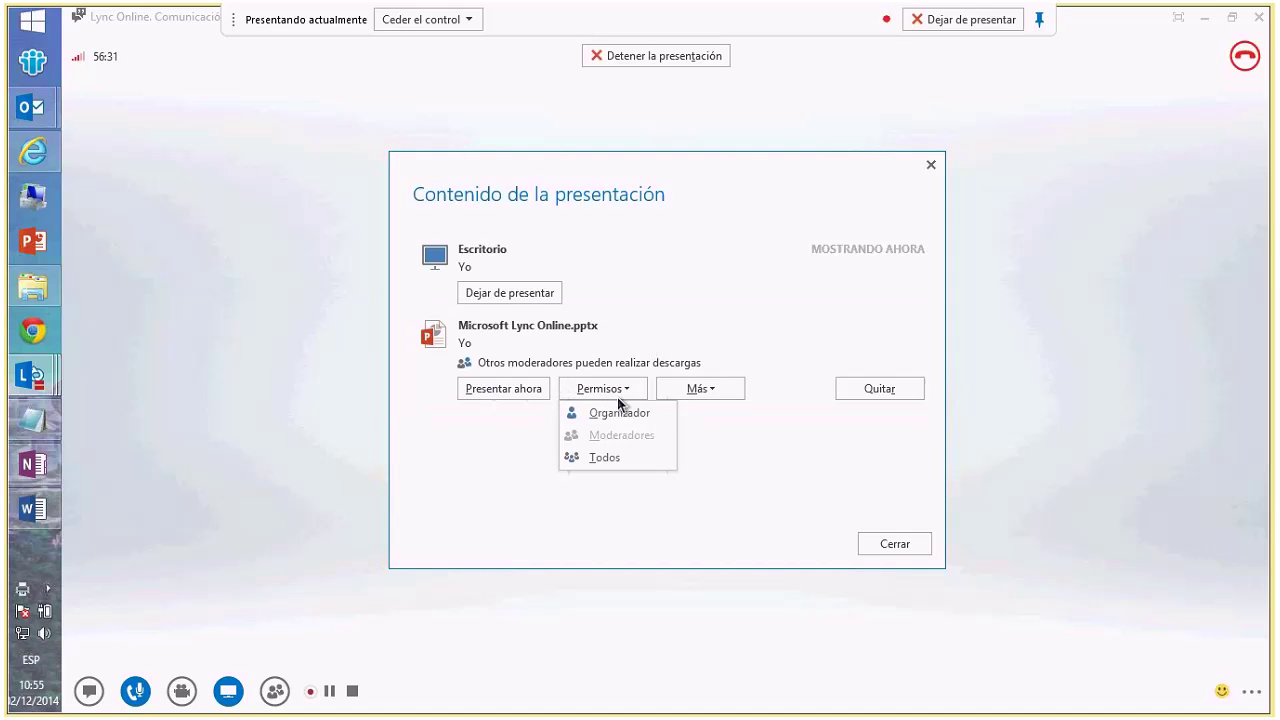
{"action": "left_click", "coordinate": [604, 457]}
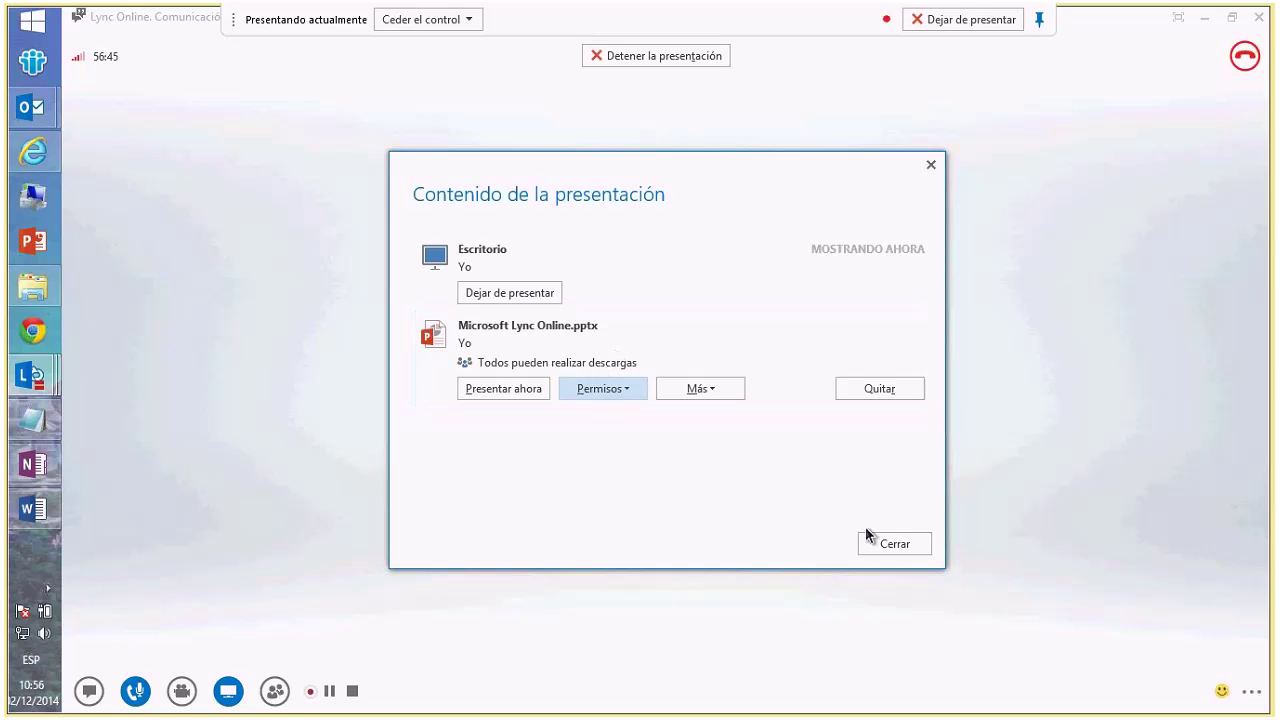
{"action": "left_click", "coordinate": [892, 544]}
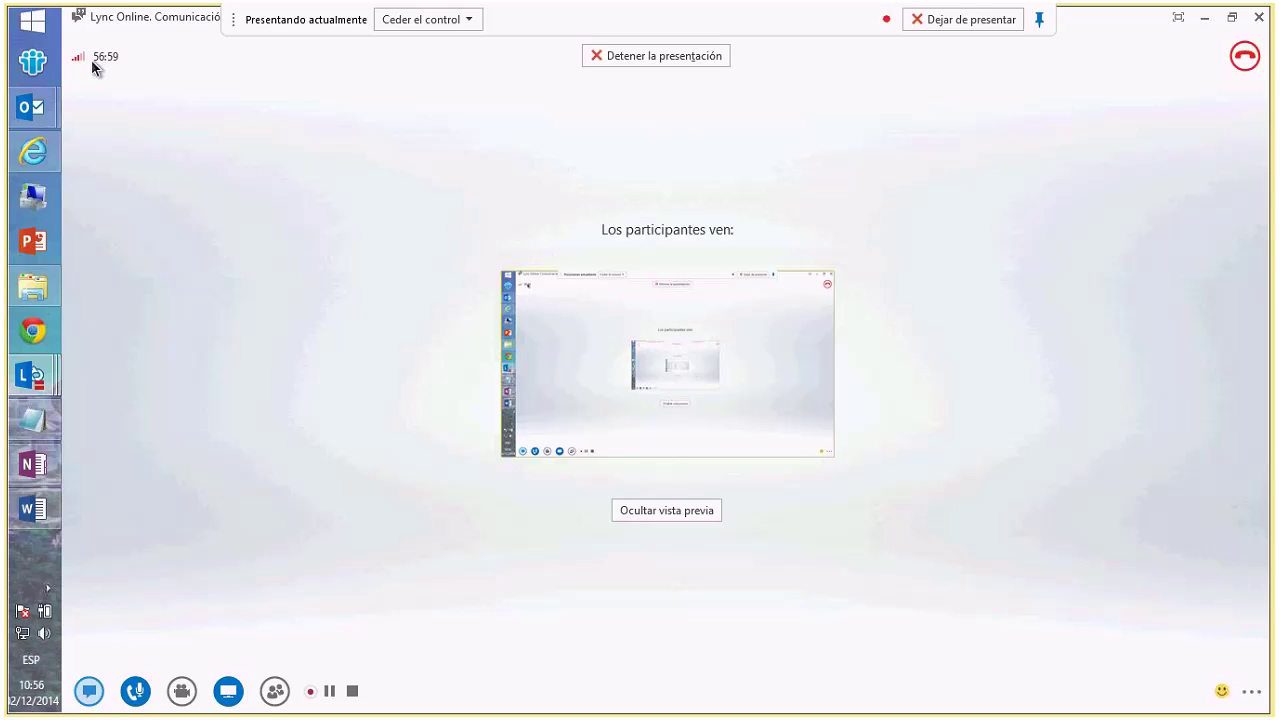
{"action": "mouse_move", "coordinate": [85, 62]}
{"action": "left_click", "coordinate": [220, 689]}
{"action": "left_click", "coordinate": [390, 408]}
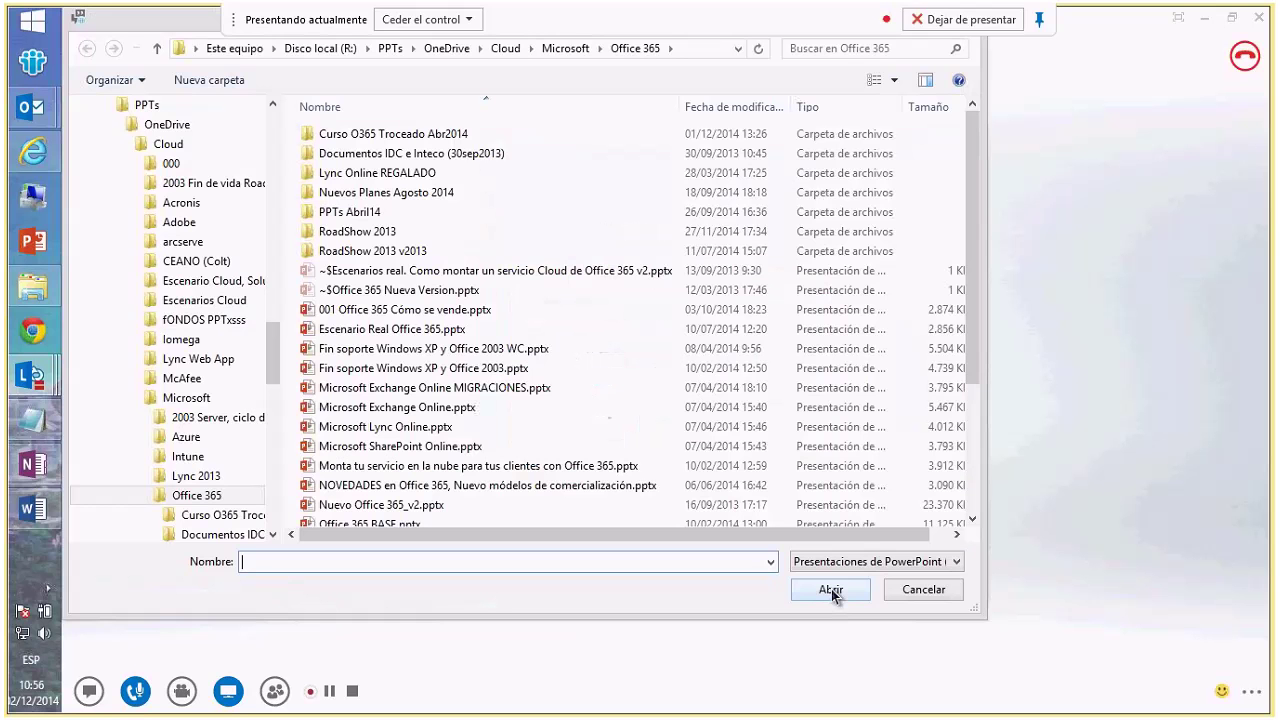
{"action": "left_click", "coordinate": [923, 590]}
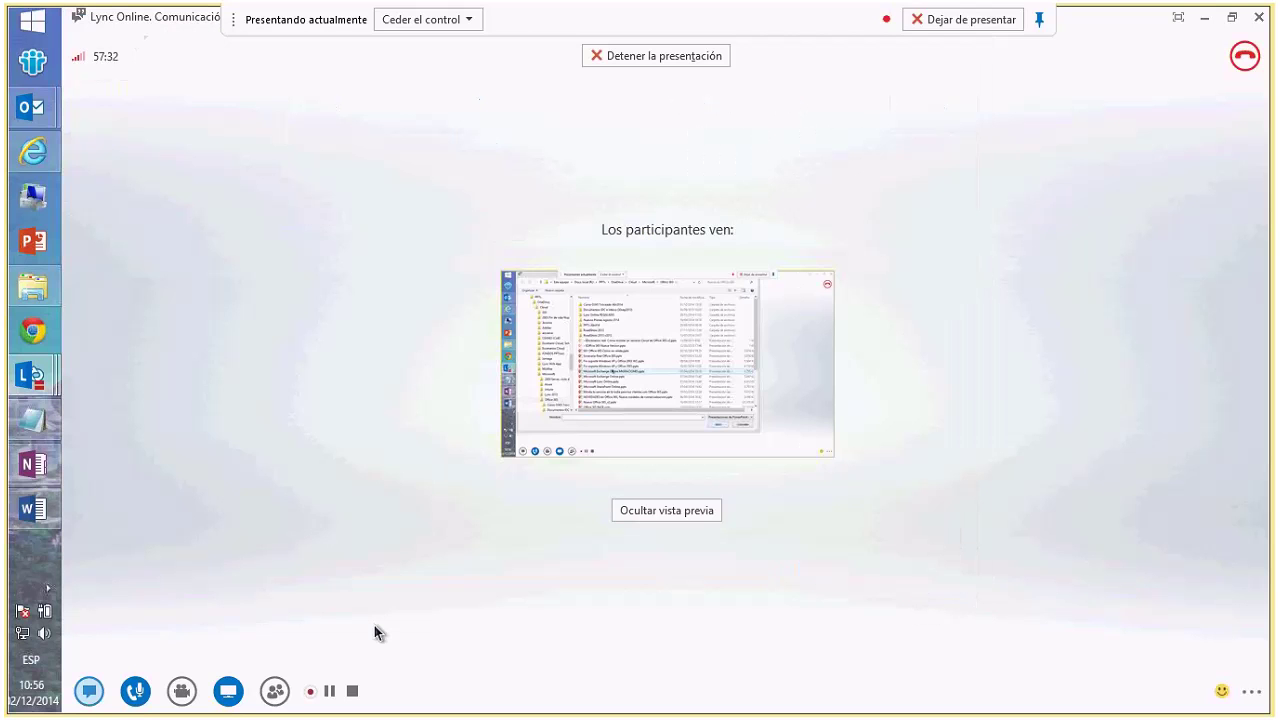
{"action": "left_click", "coordinate": [228, 691]}
{"action": "left_click", "coordinate": [390, 638]}
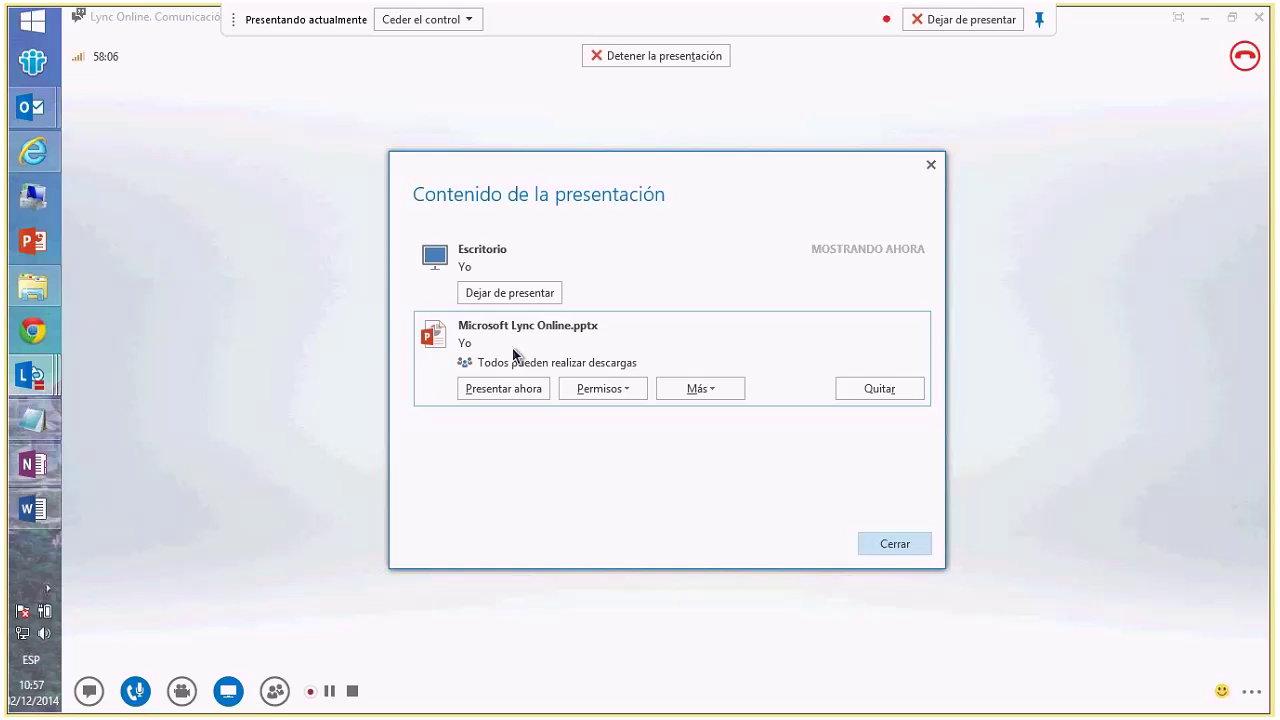
{"action": "left_click", "coordinate": [924, 543]}
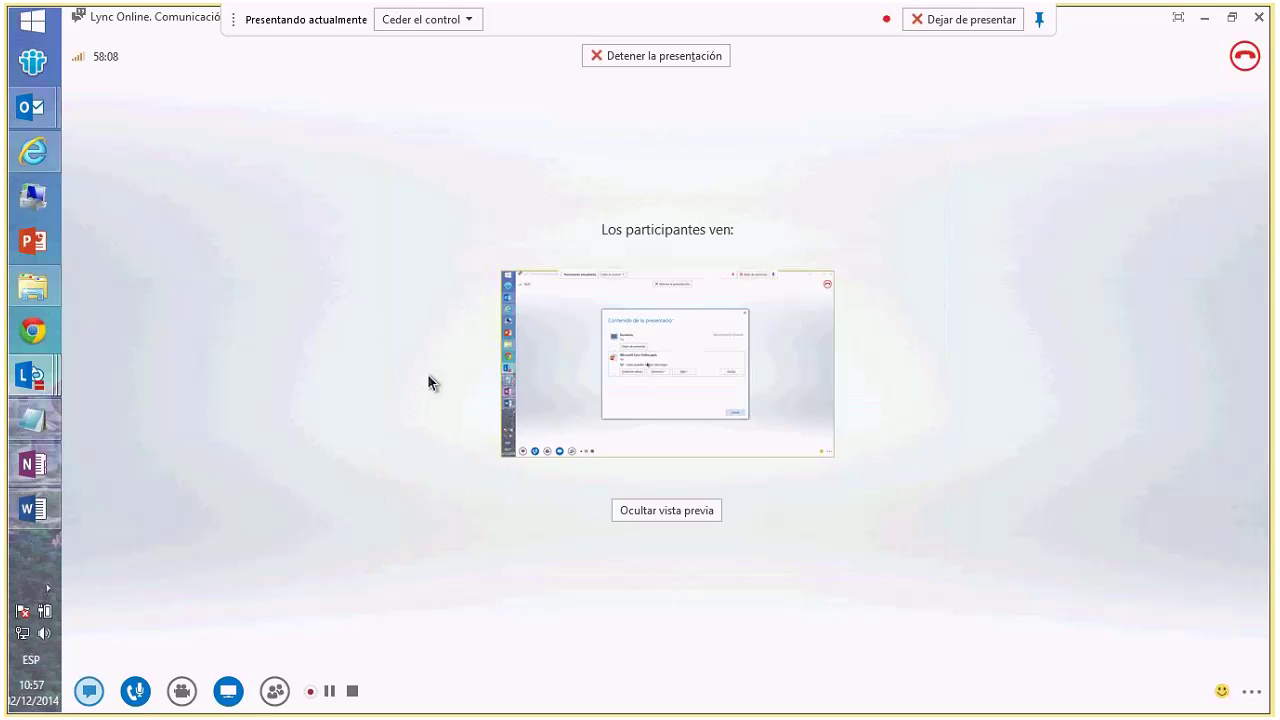
{"action": "mouse_move", "coordinate": [78, 56]}
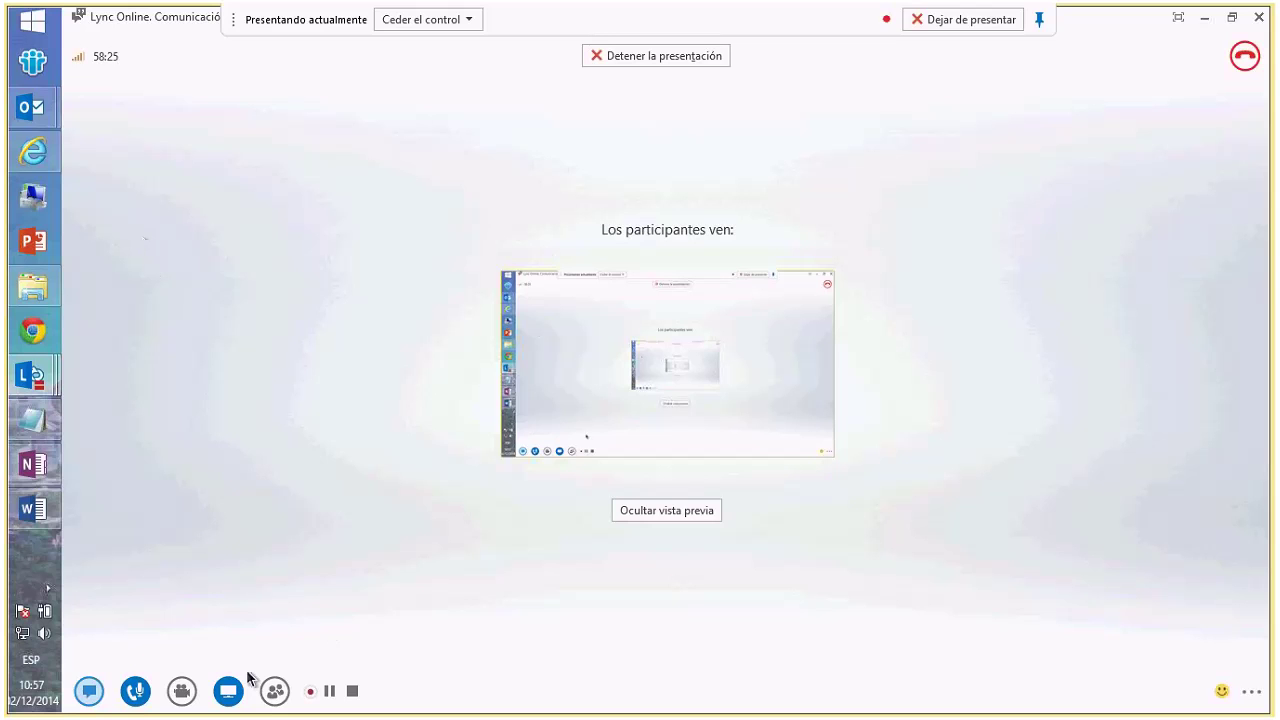
- View the participants' ACCIONES, start and cancel inviting more people, then show the '...' options
{"action": "left_click", "coordinate": [272, 693]}
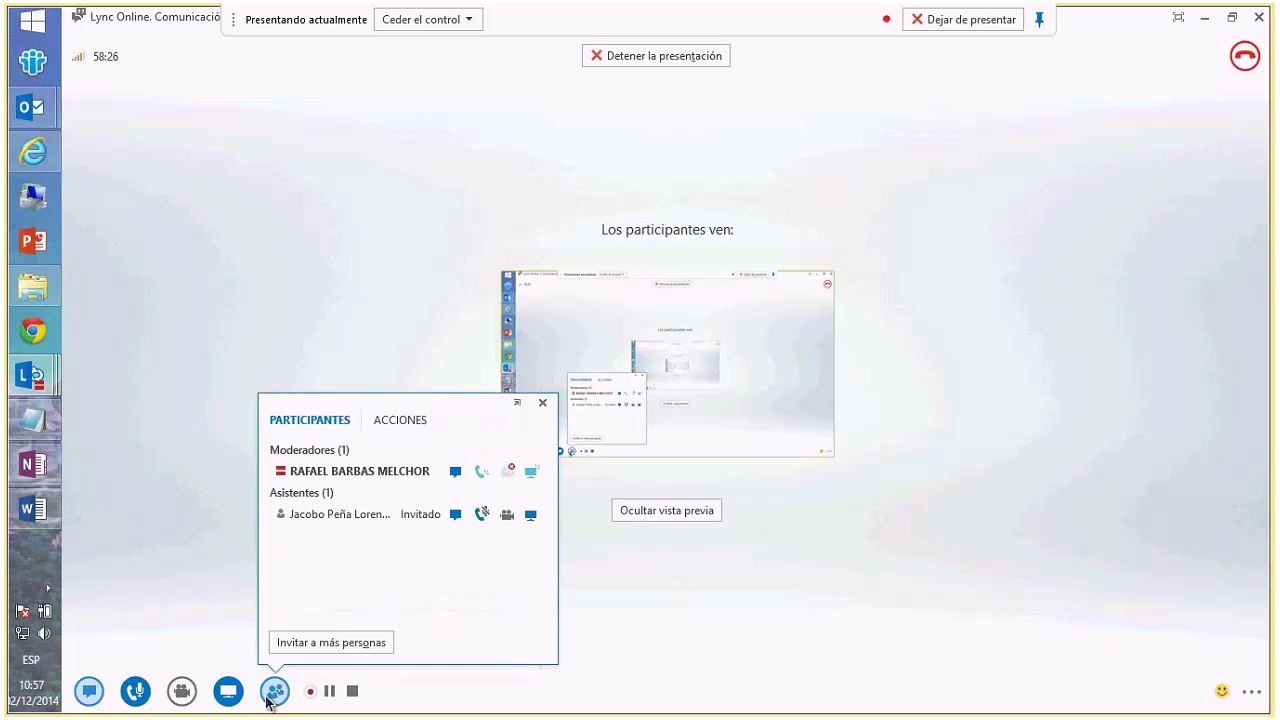
{"action": "left_click", "coordinate": [384, 421]}
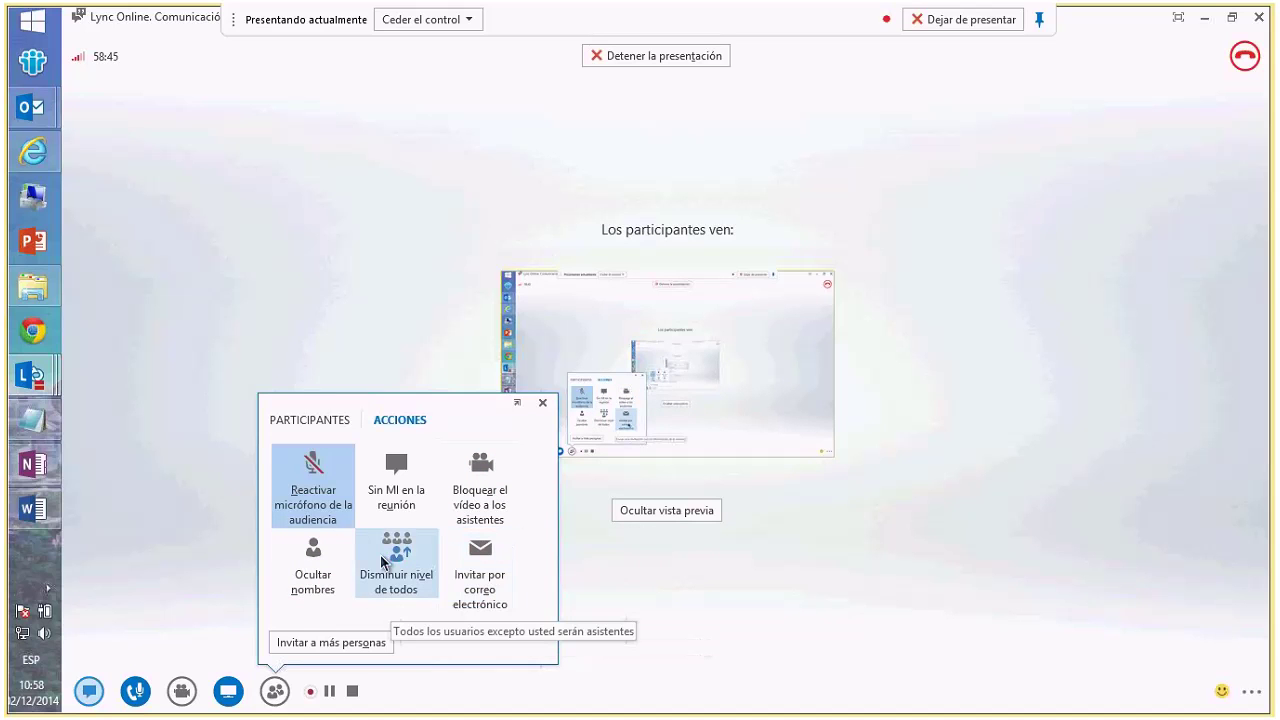
{"action": "left_click", "coordinate": [331, 645]}
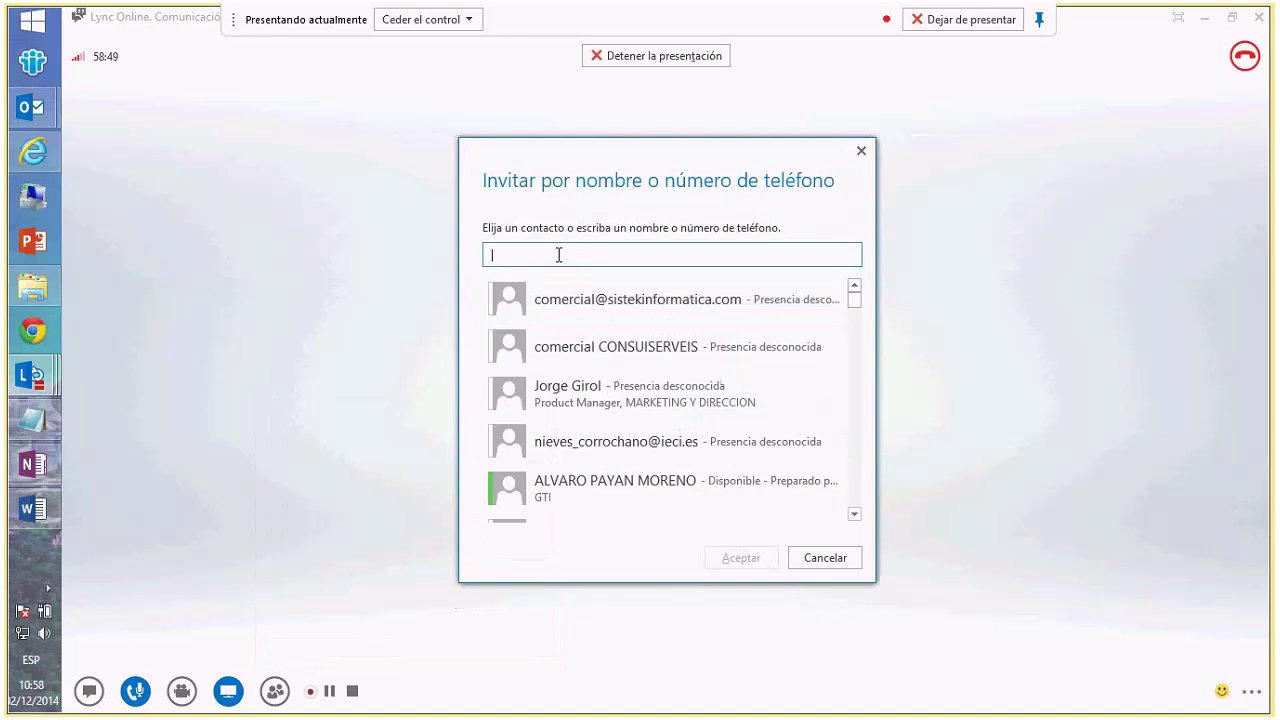
{"action": "scroll", "coordinate": [574, 368], "scroll_direction": "down", "scroll_amount": 10}
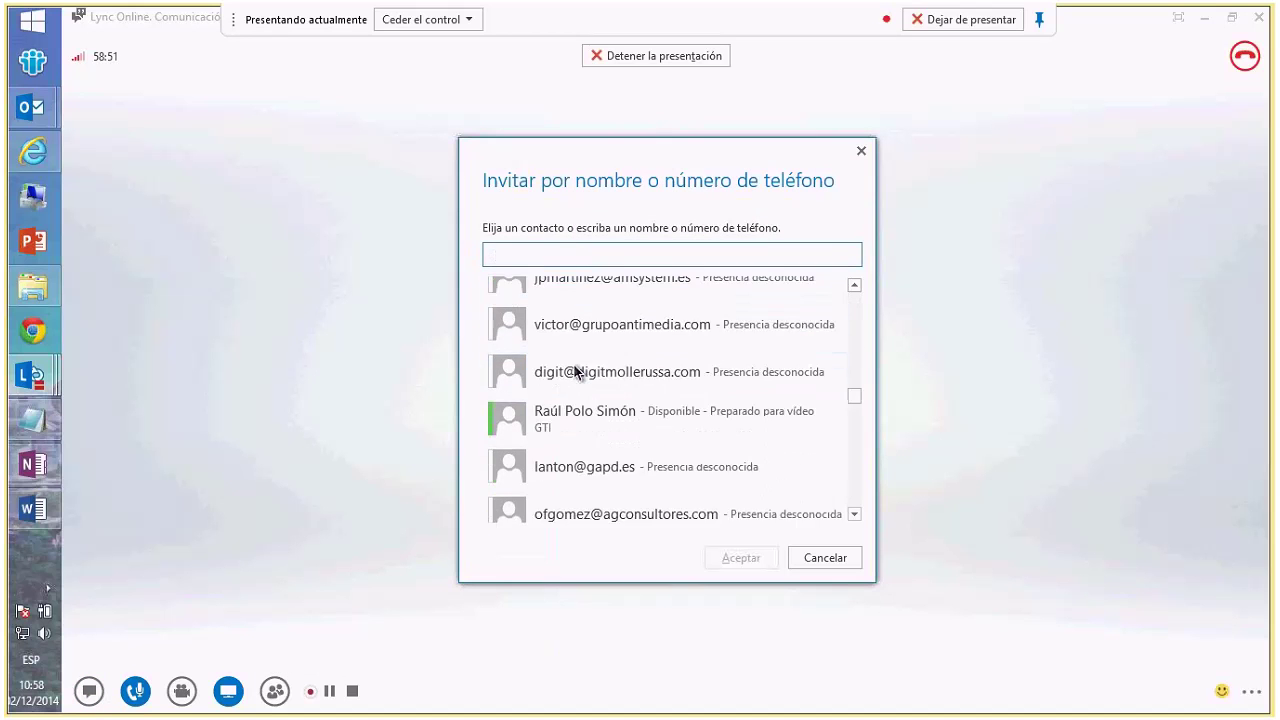
{"action": "left_click", "coordinate": [834, 563]}
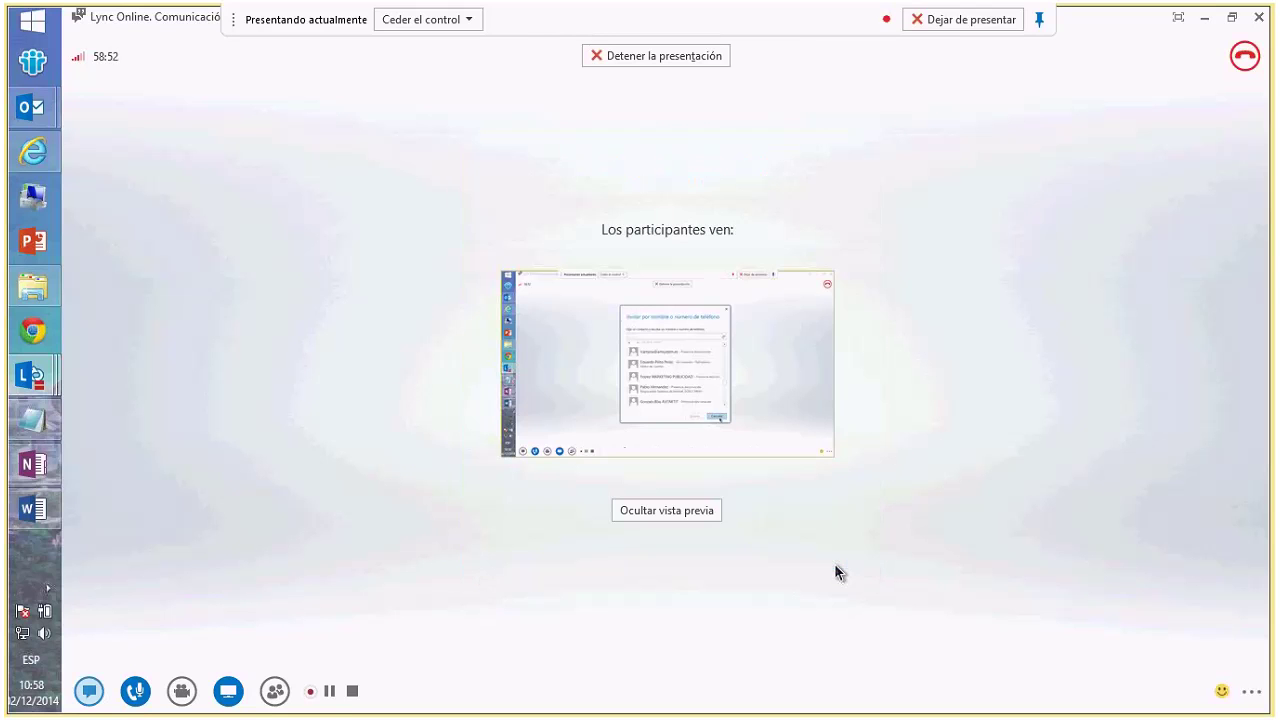
{"action": "left_click", "coordinate": [1256, 691]}
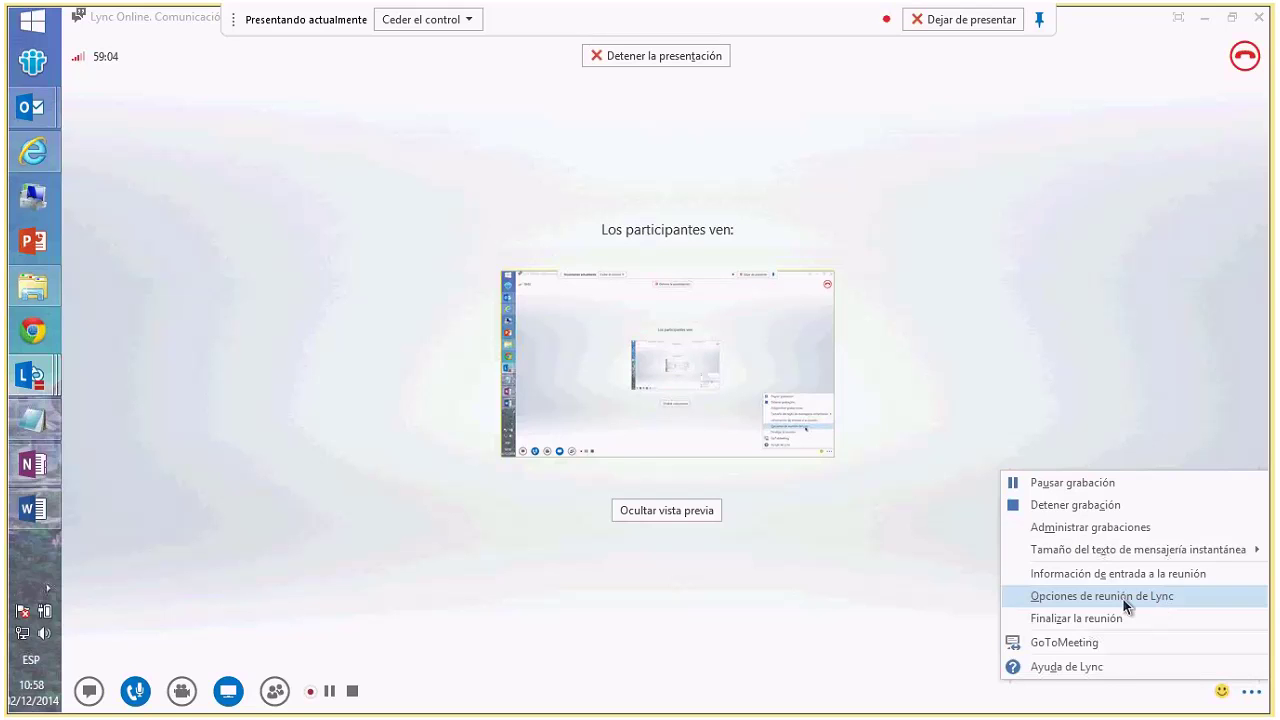
- Open Opciones de reunión de Lync and list who can bypass the waiting room
{"action": "left_click", "coordinate": [1138, 600]}
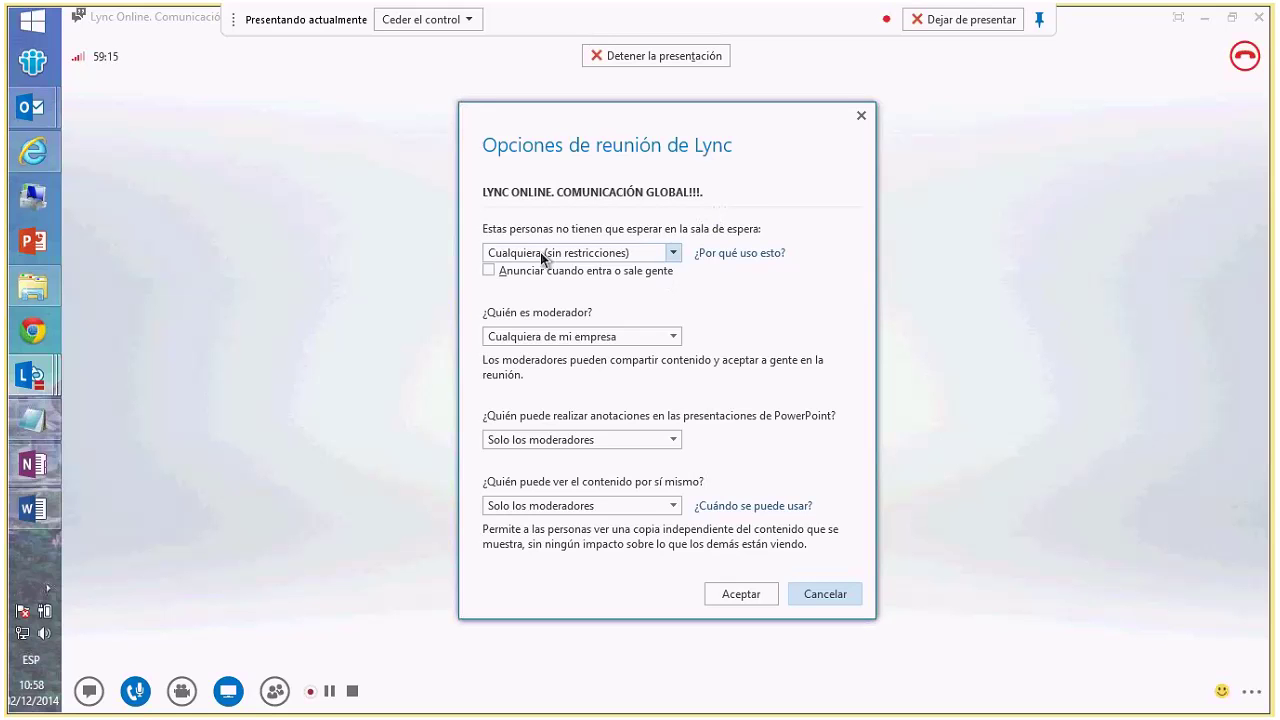
{"action": "left_click", "coordinate": [674, 257]}
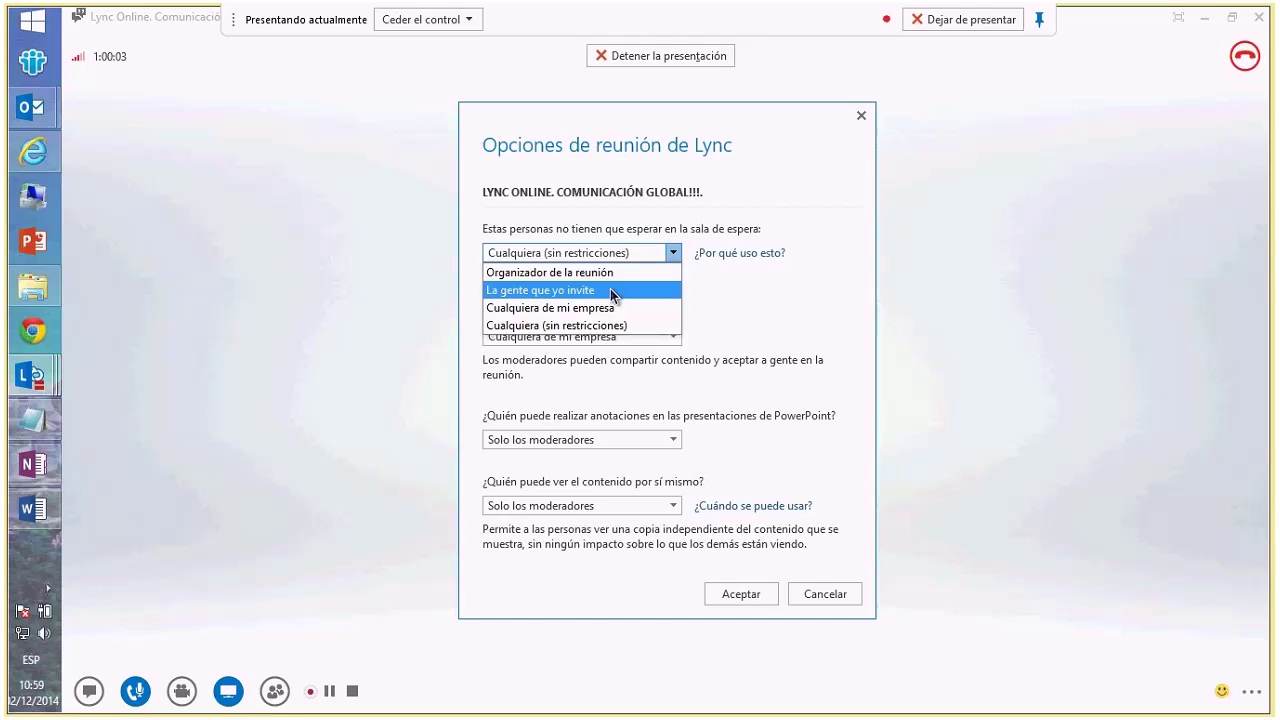
- Review the waiting-room, moderator, annotation and independent-viewing choices, leaving each unchanged
{"action": "left_click", "coordinate": [784, 304]}
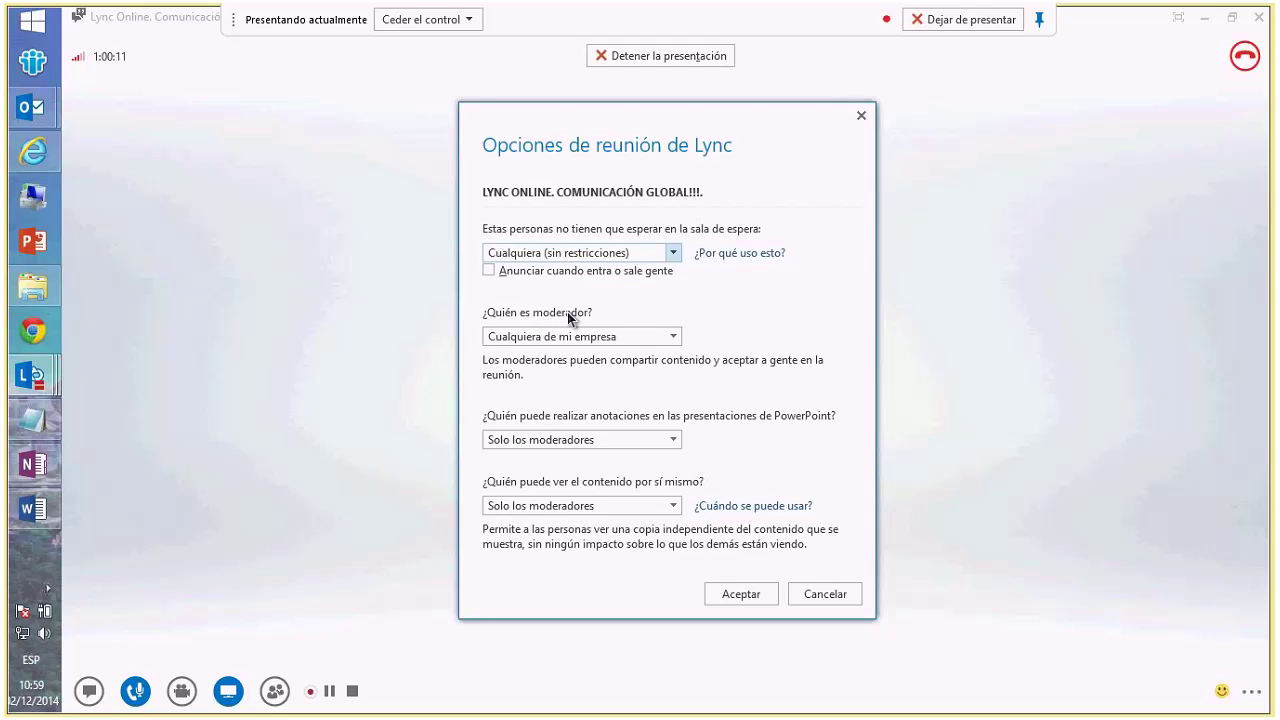
{"action": "left_click", "coordinate": [673, 337]}
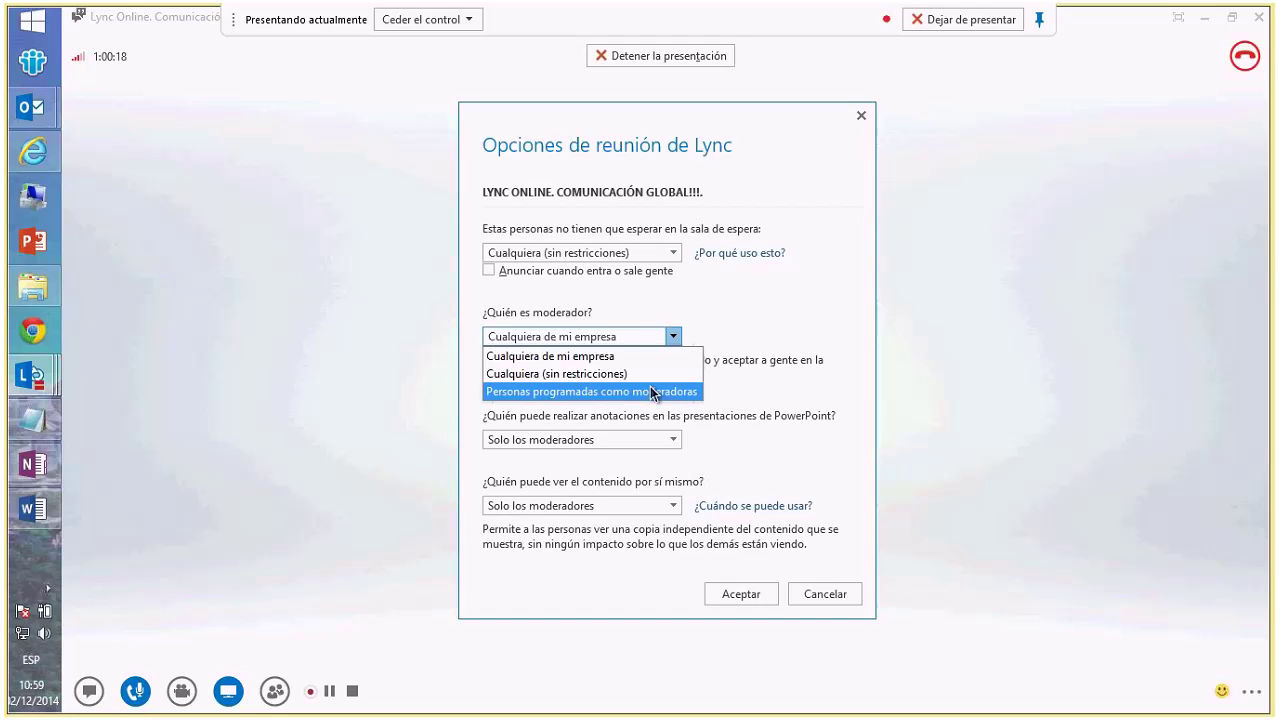
{"action": "left_click", "coordinate": [622, 425]}
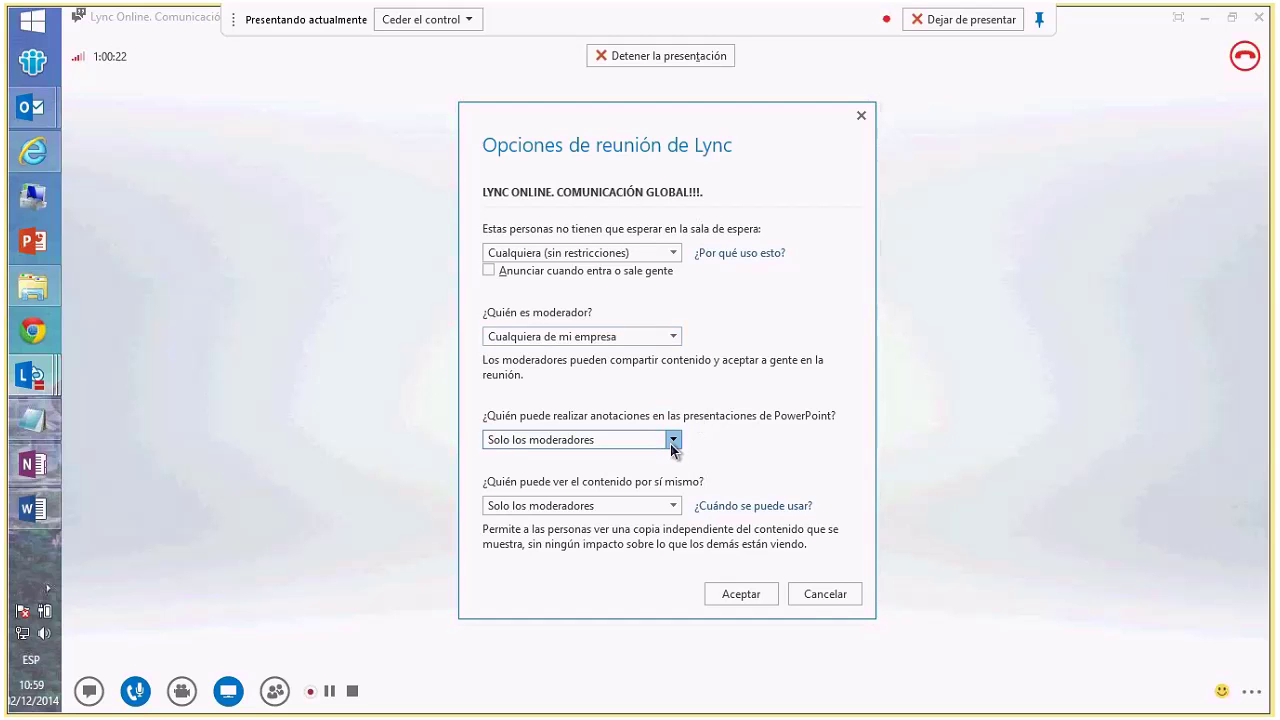
{"action": "left_click", "coordinate": [673, 445]}
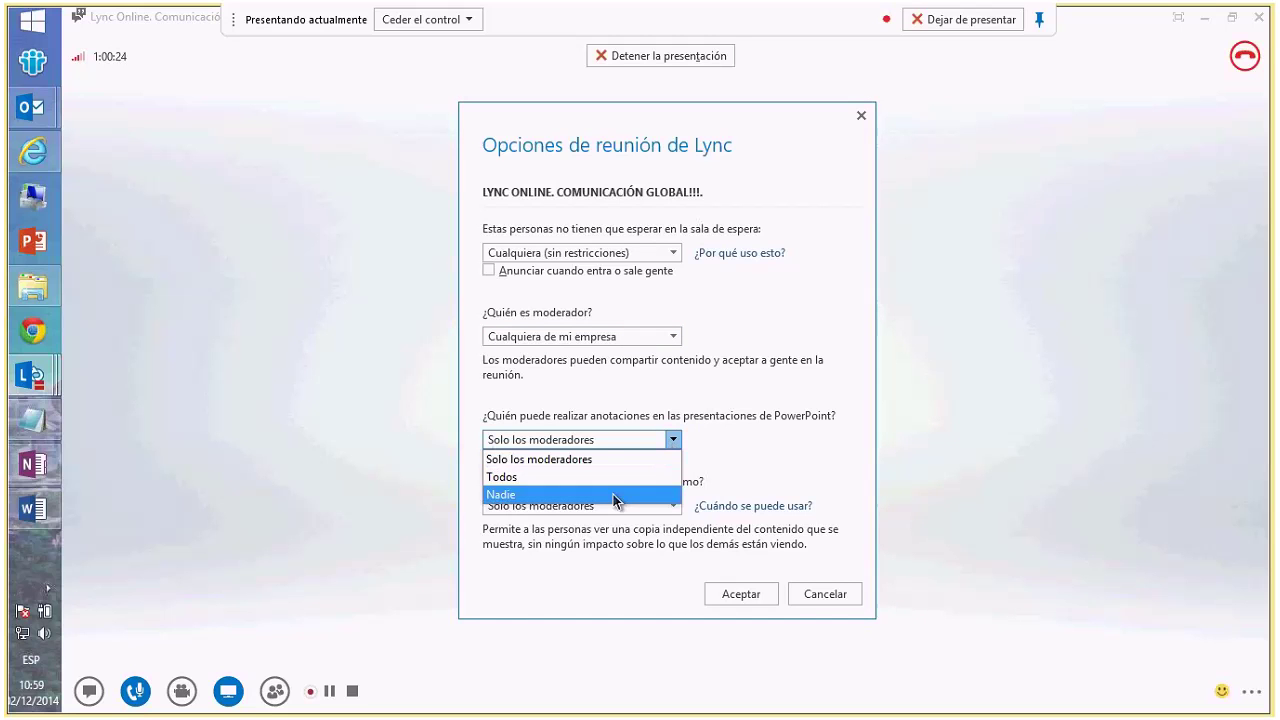
{"action": "left_click", "coordinate": [716, 430]}
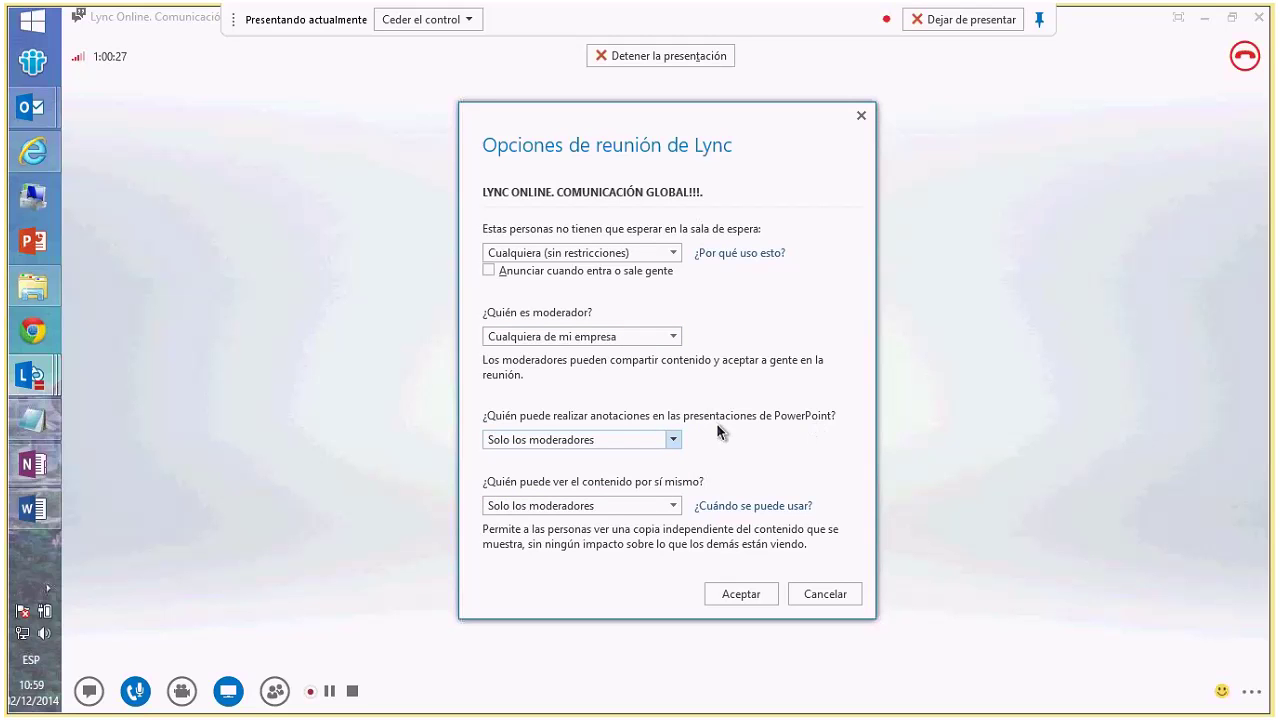
{"action": "left_click", "coordinate": [672, 506]}
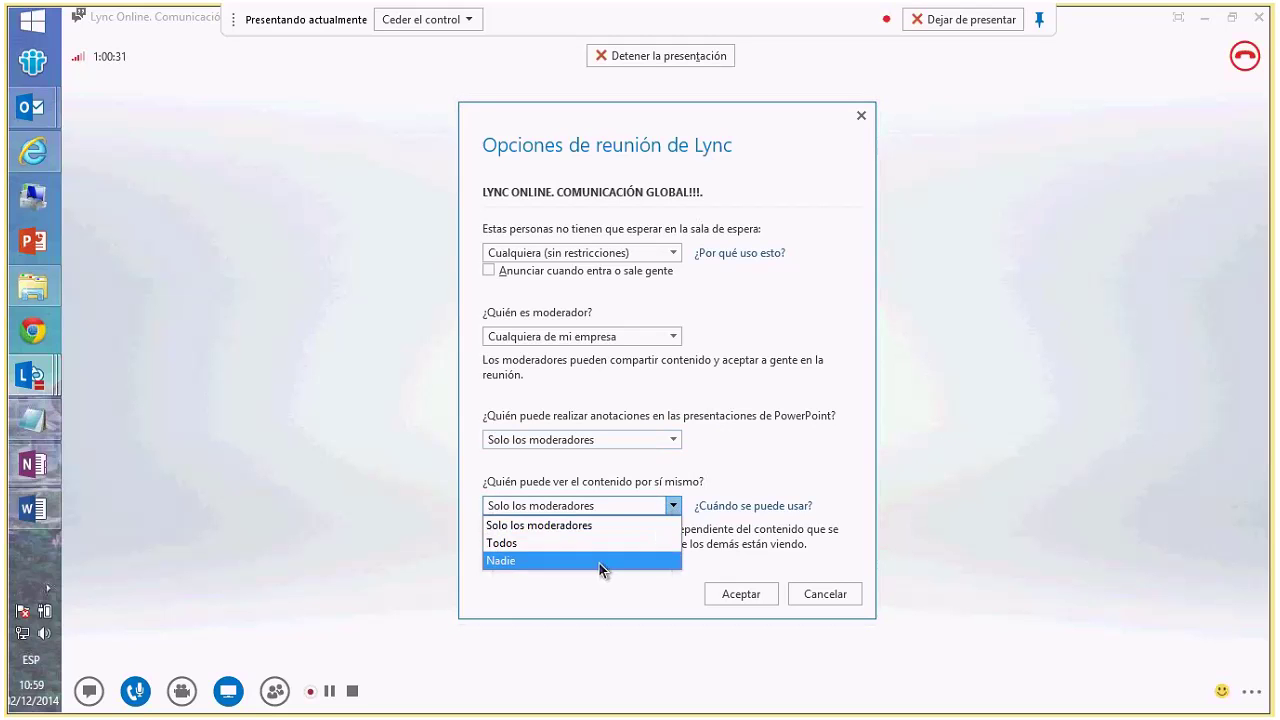
{"action": "left_click", "coordinate": [784, 404]}
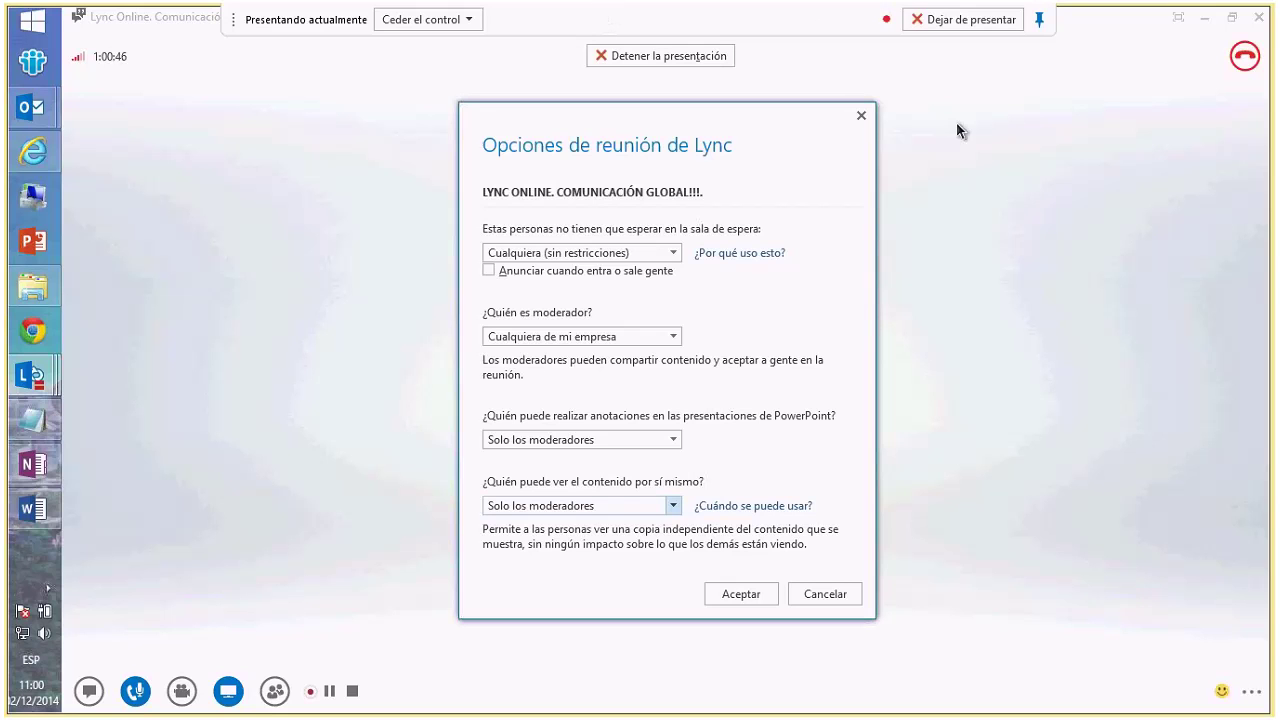
- Dismiss the meeting options with Cancelar without saving
{"action": "left_click", "coordinate": [1040, 22]}
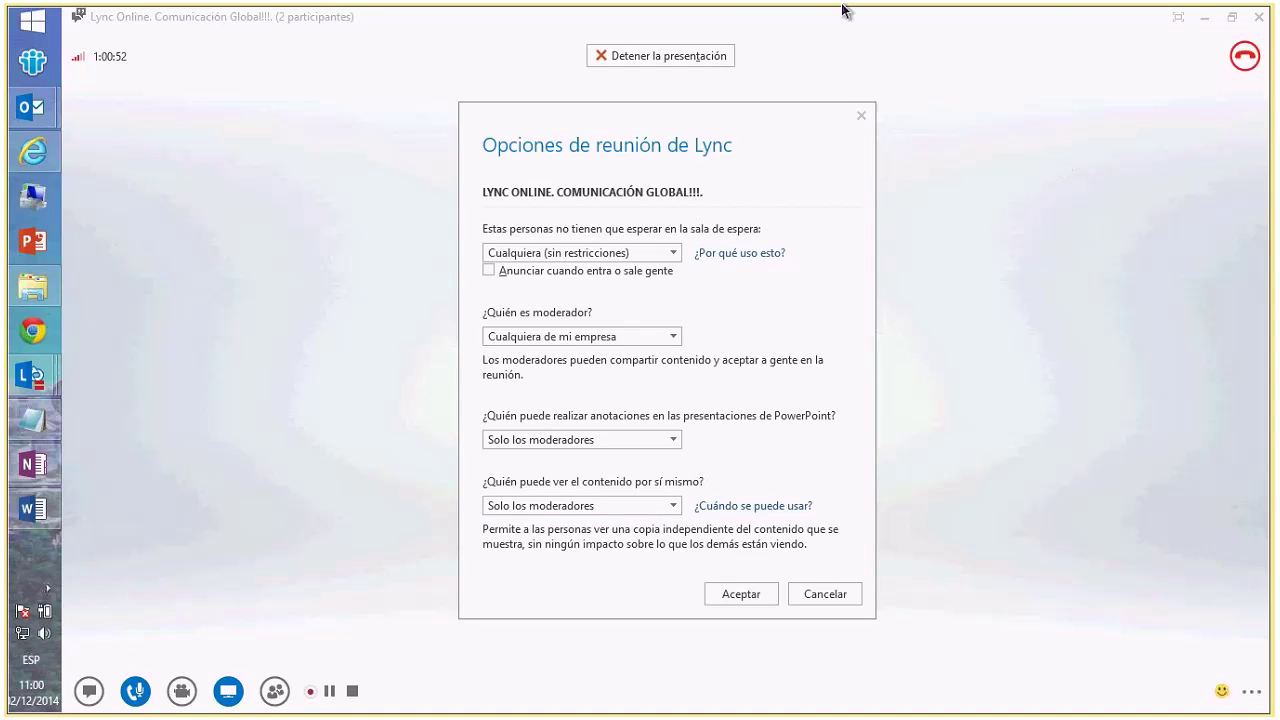
{"action": "mouse_move", "coordinate": [842, 10]}
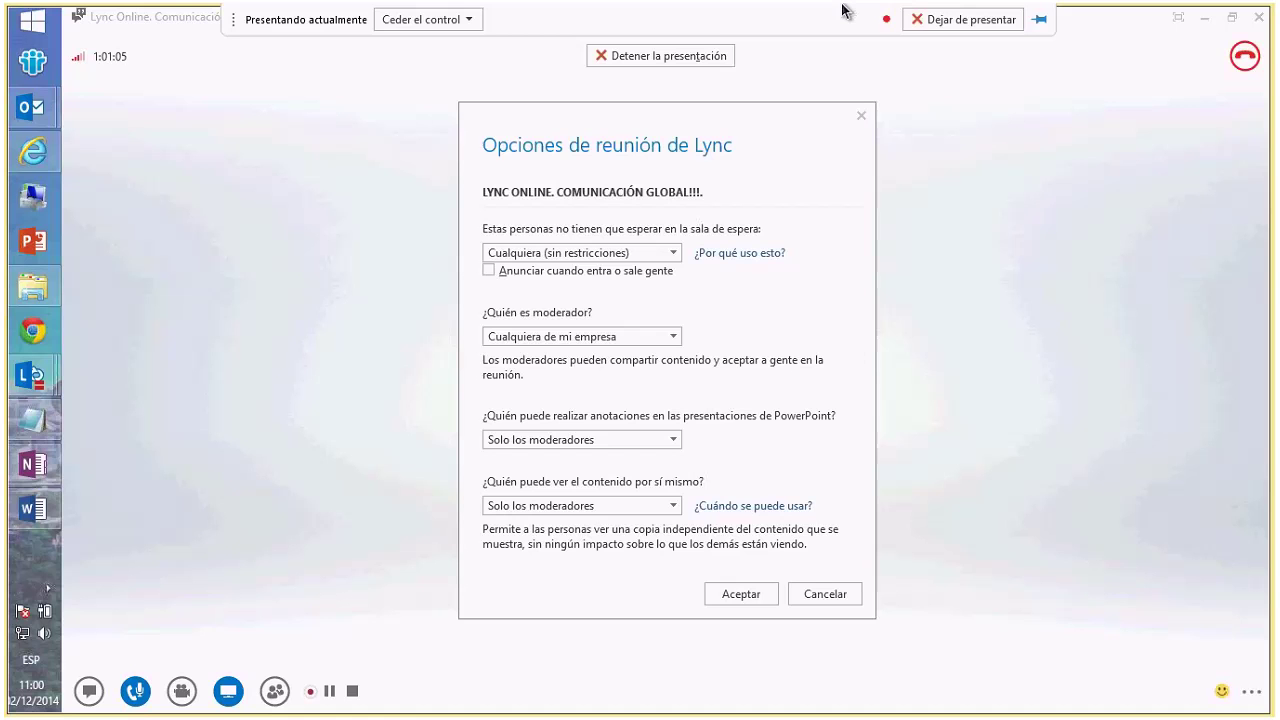
{"action": "left_click", "coordinate": [812, 600]}
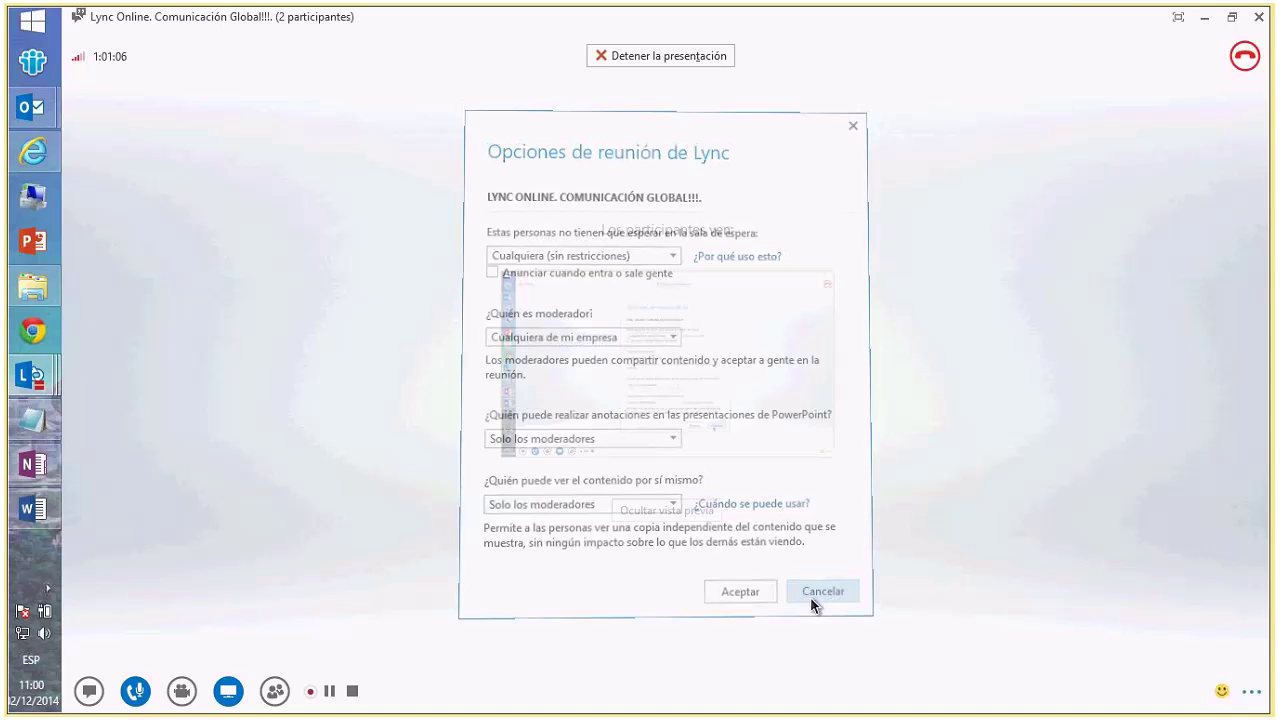